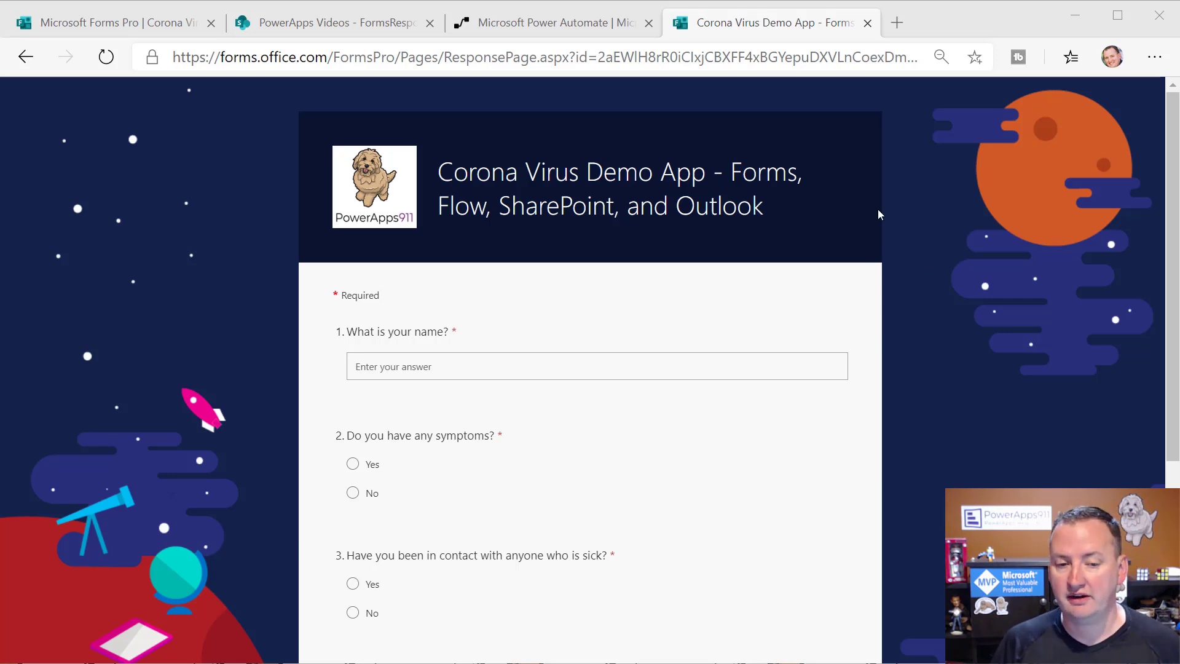
- Enter the respondent's name and answer No to symptoms, sick contact and recent travel
{"action": "left_click", "coordinate": [645, 365]}
{"action": "type", "text": "Chewy"}
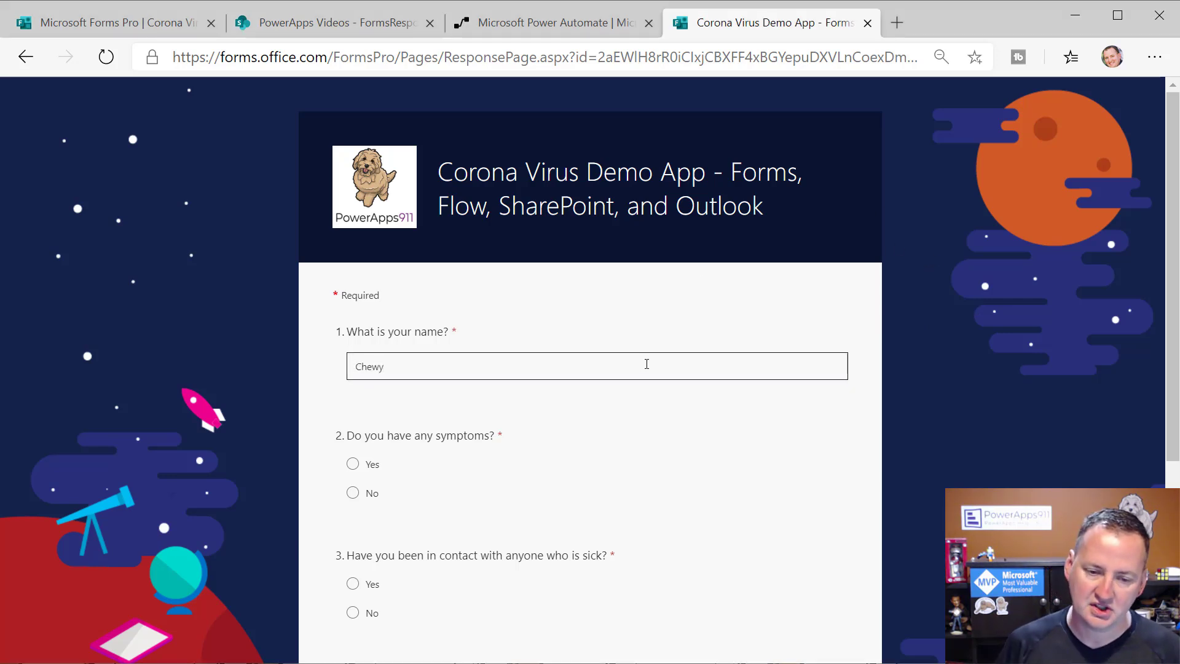
{"action": "scroll", "coordinate": [615, 368], "scroll_direction": "down", "scroll_amount": 4}
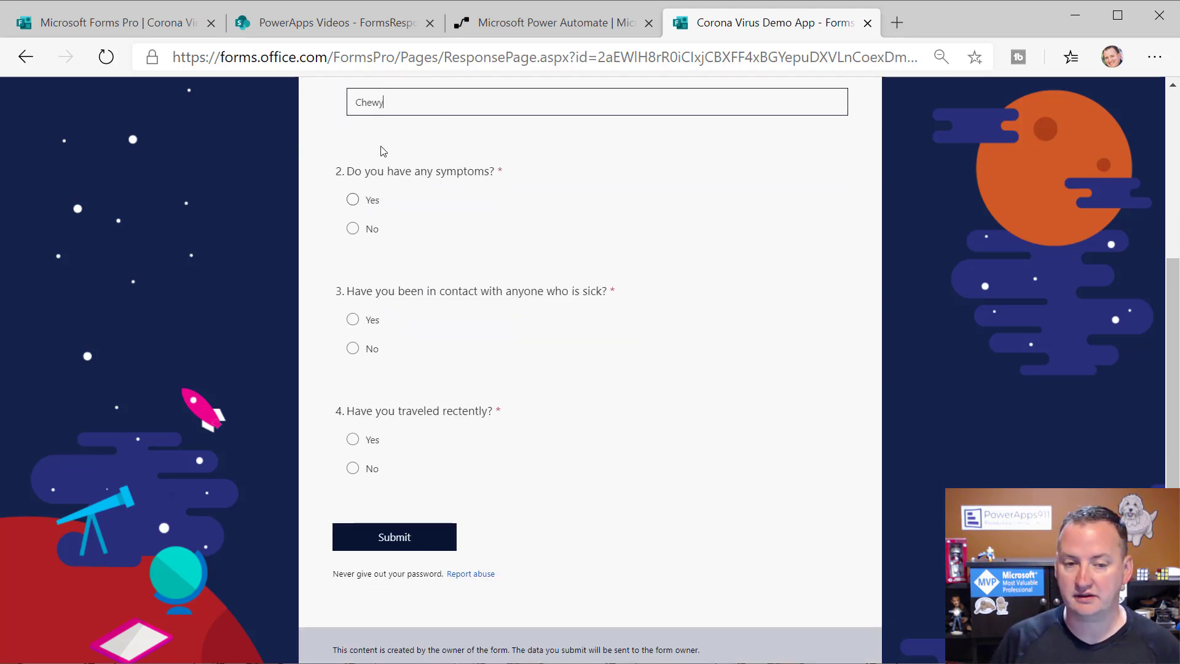
{"action": "left_click", "coordinate": [353, 228]}
{"action": "left_click", "coordinate": [353, 349]}
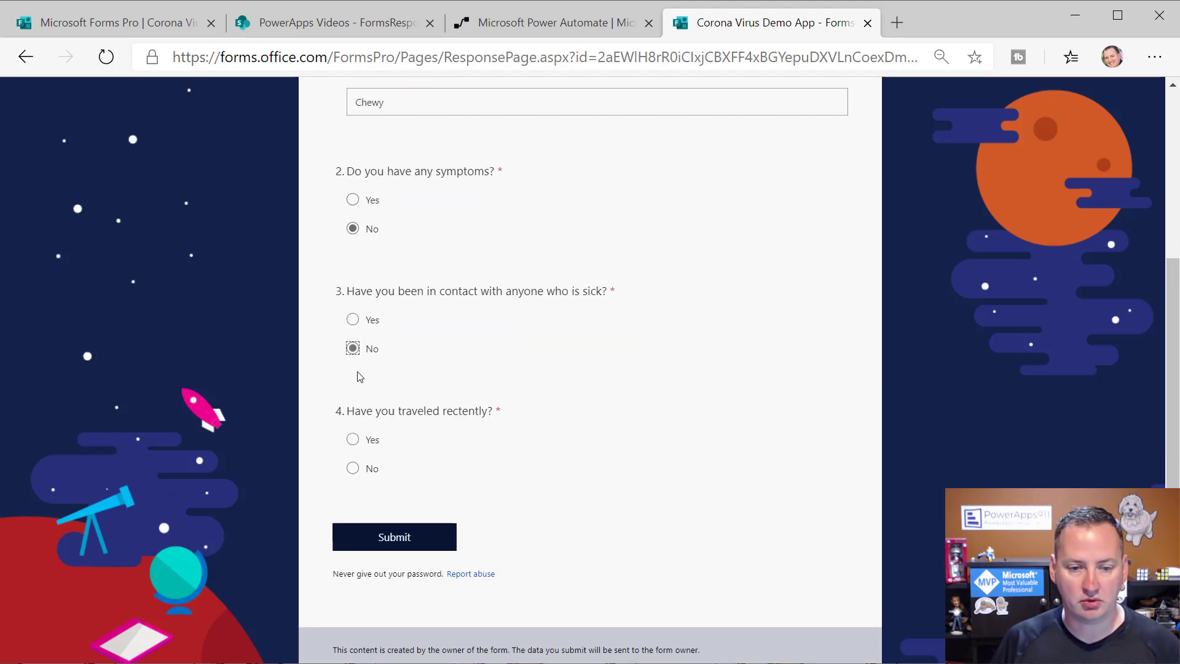
{"action": "left_click", "coordinate": [353, 468]}
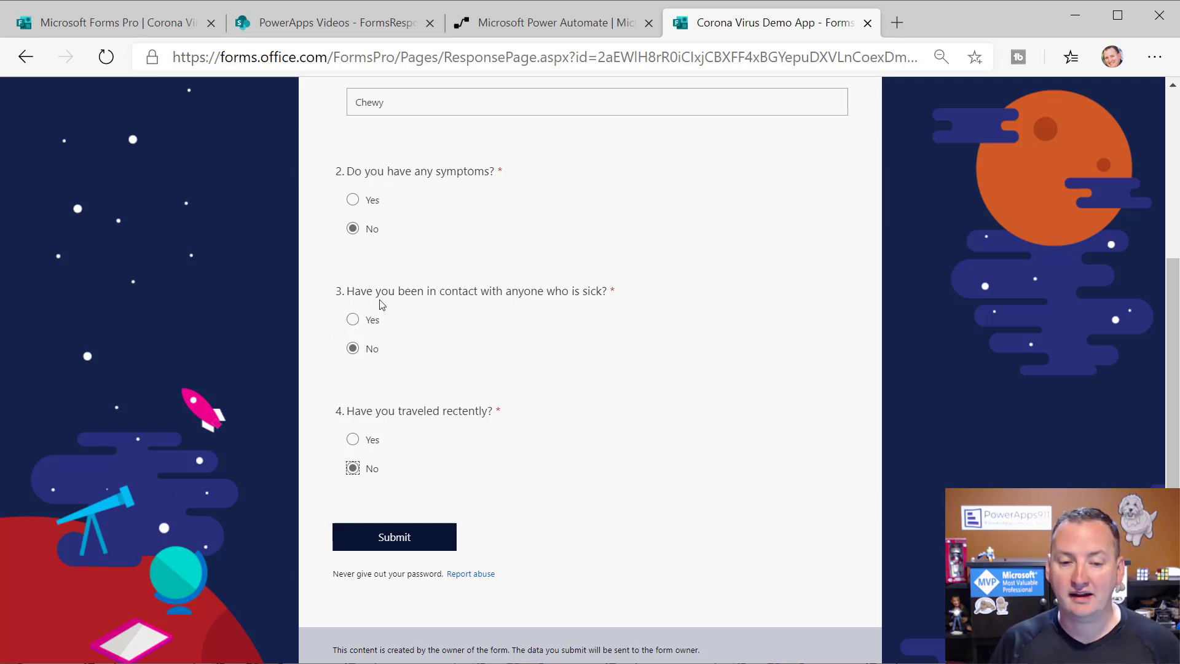
- Change the sick-contact answer to Yes to reveal the STOP warning, then view the FormsResponses list
{"action": "left_click", "coordinate": [353, 320]}
{"action": "scroll", "coordinate": [672, 329], "scroll_direction": "down", "scroll_amount": 5}
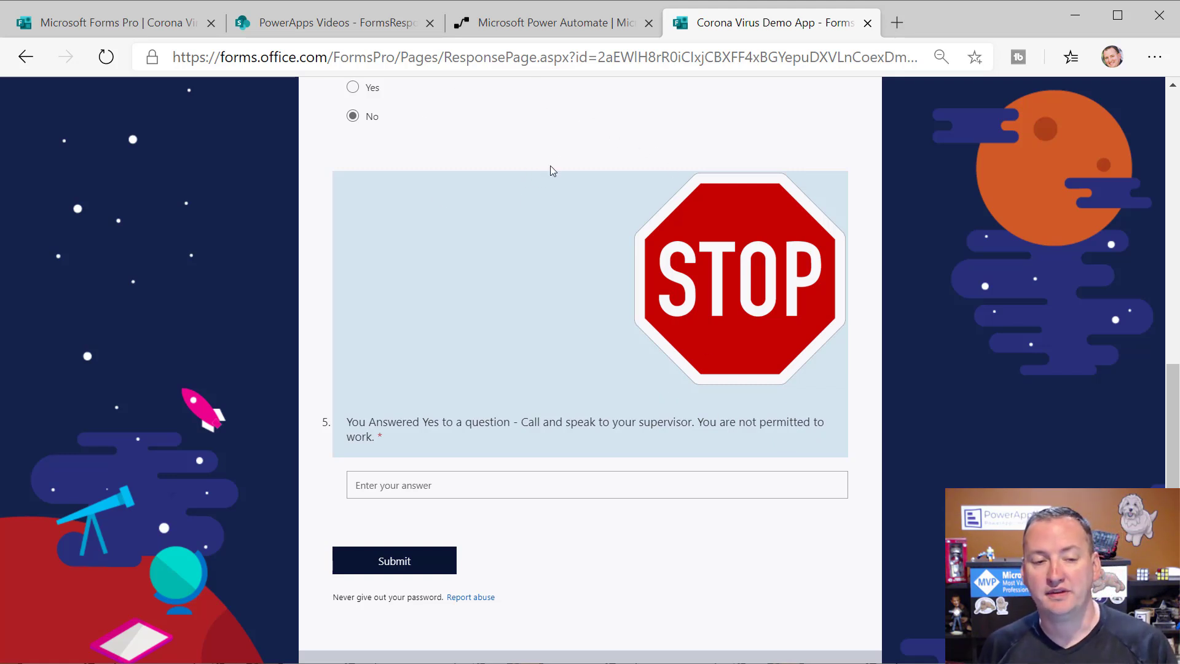
{"action": "left_click", "coordinate": [340, 23]}
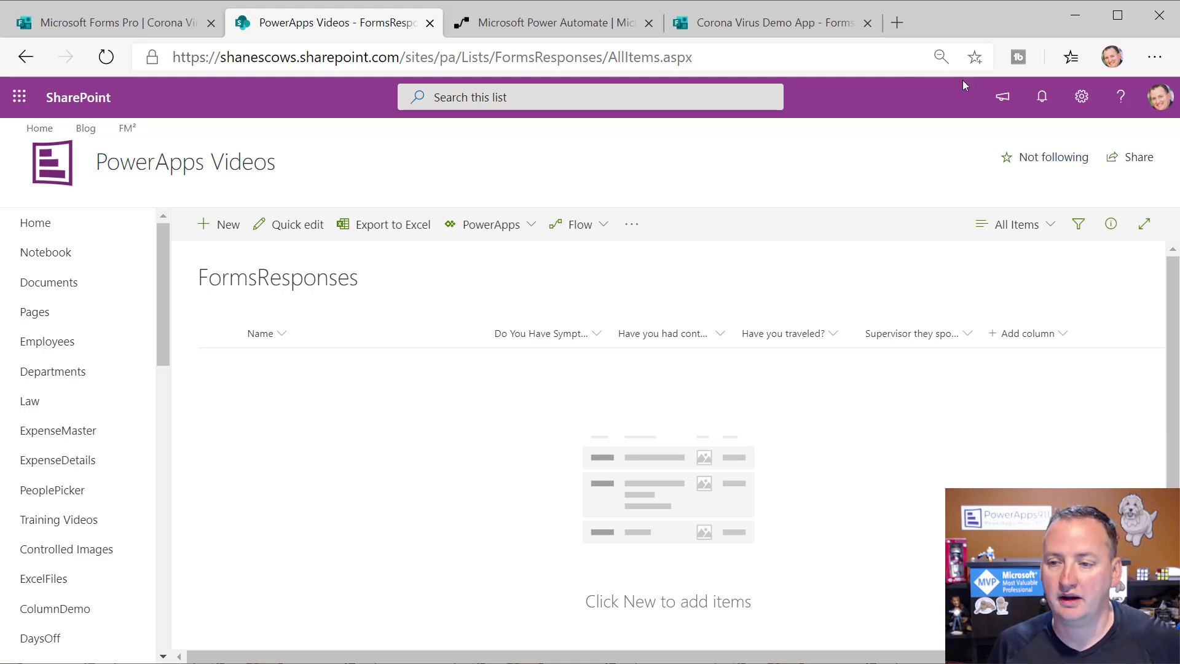
- Review the FormsResponses list's columns in List settings, then return to the Forms Pro survey designer
{"action": "left_click", "coordinate": [1081, 99]}
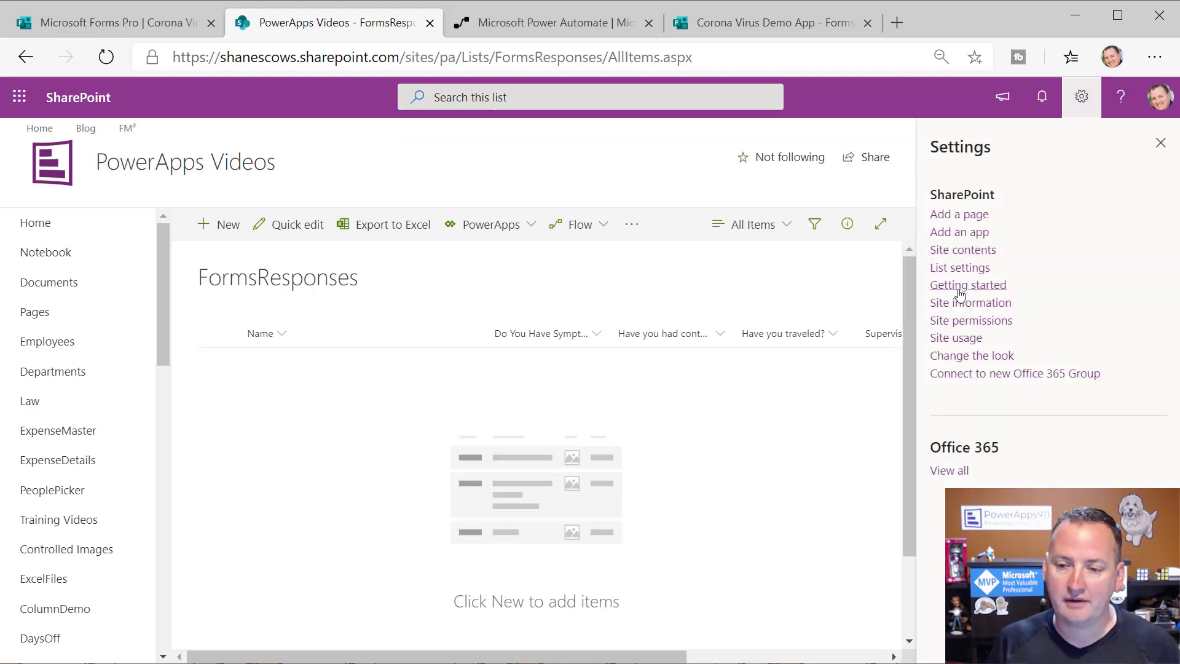
{"action": "left_click", "coordinate": [960, 268]}
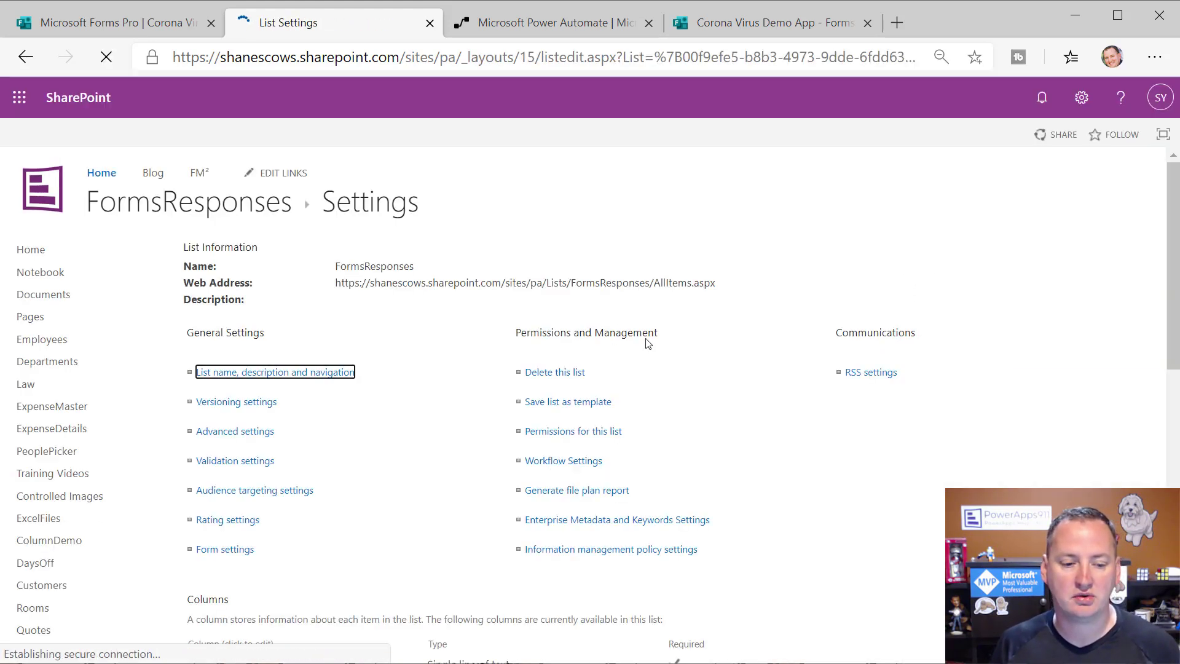
{"action": "scroll", "coordinate": [758, 324], "scroll_direction": "down", "scroll_amount": 6}
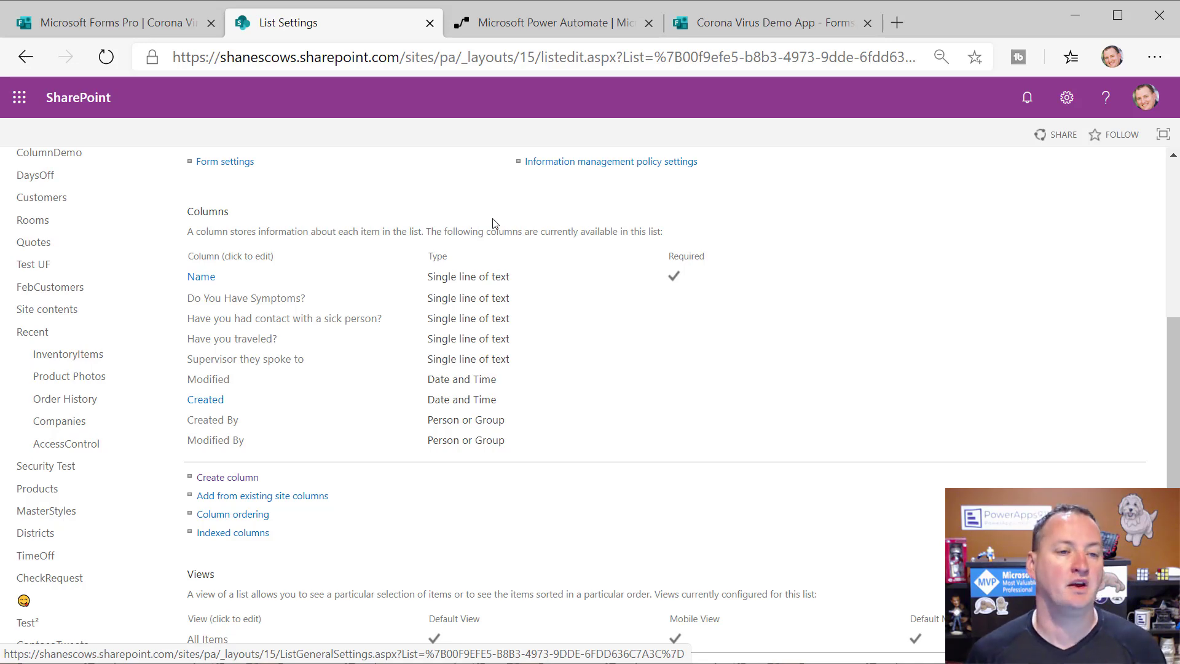
{"action": "left_click", "coordinate": [126, 24]}
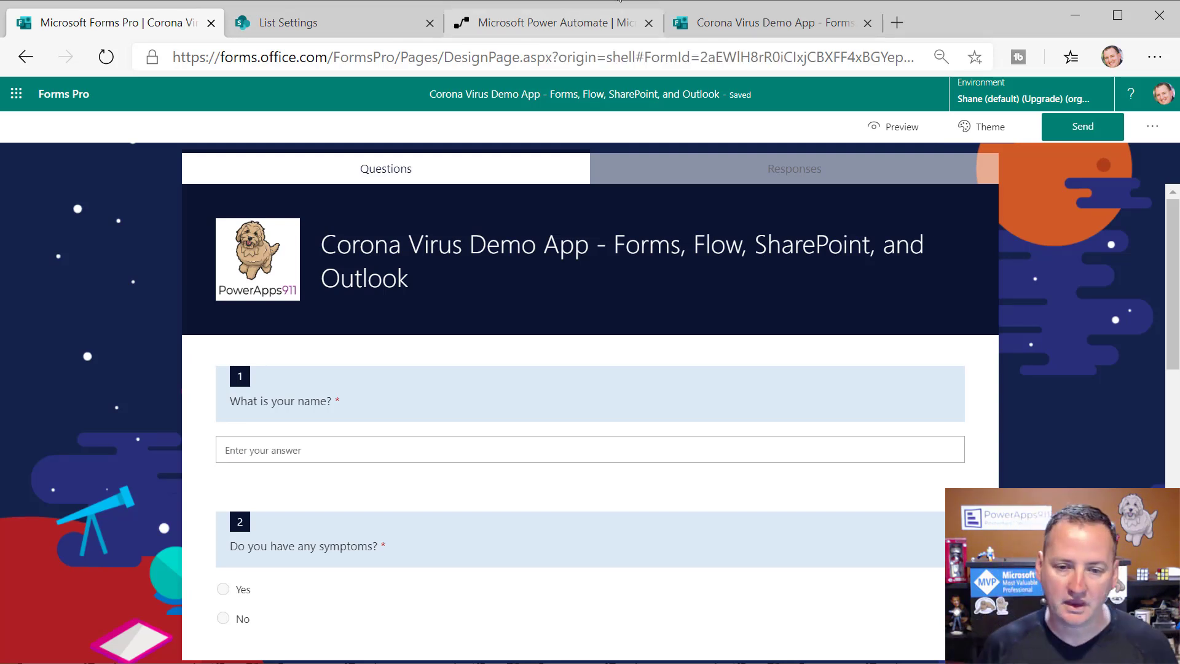
- Delete the branching rule named 'Delete this' from the survey's Branching rules
{"action": "left_click", "coordinate": [1153, 128]}
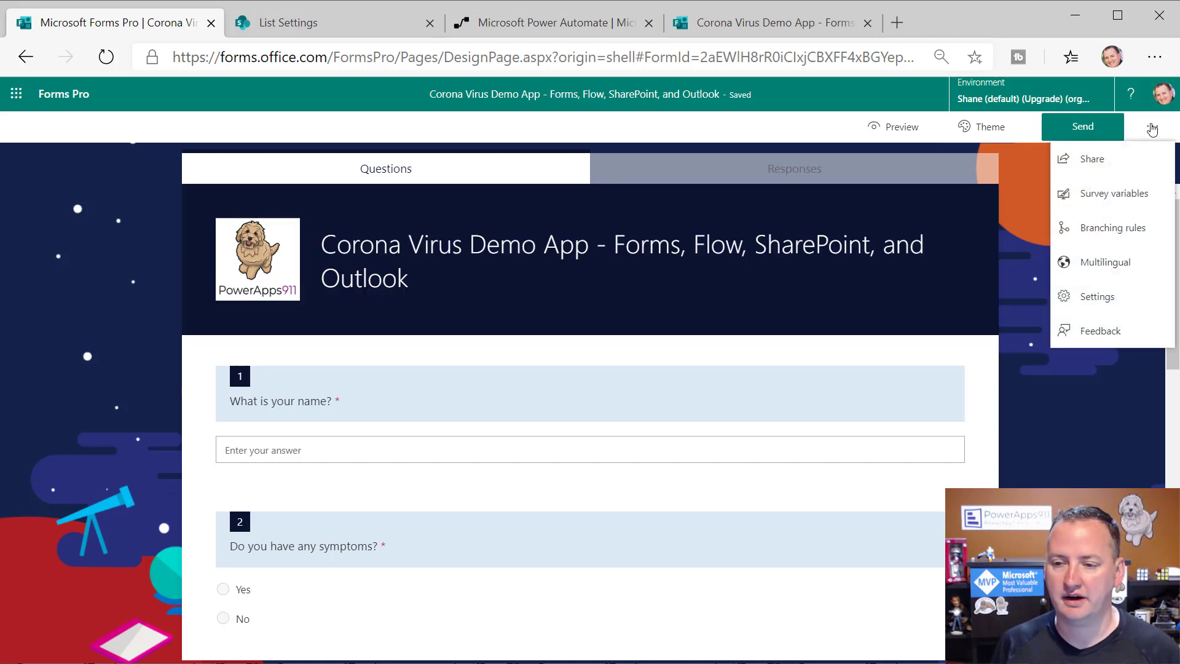
{"action": "left_click", "coordinate": [1109, 230]}
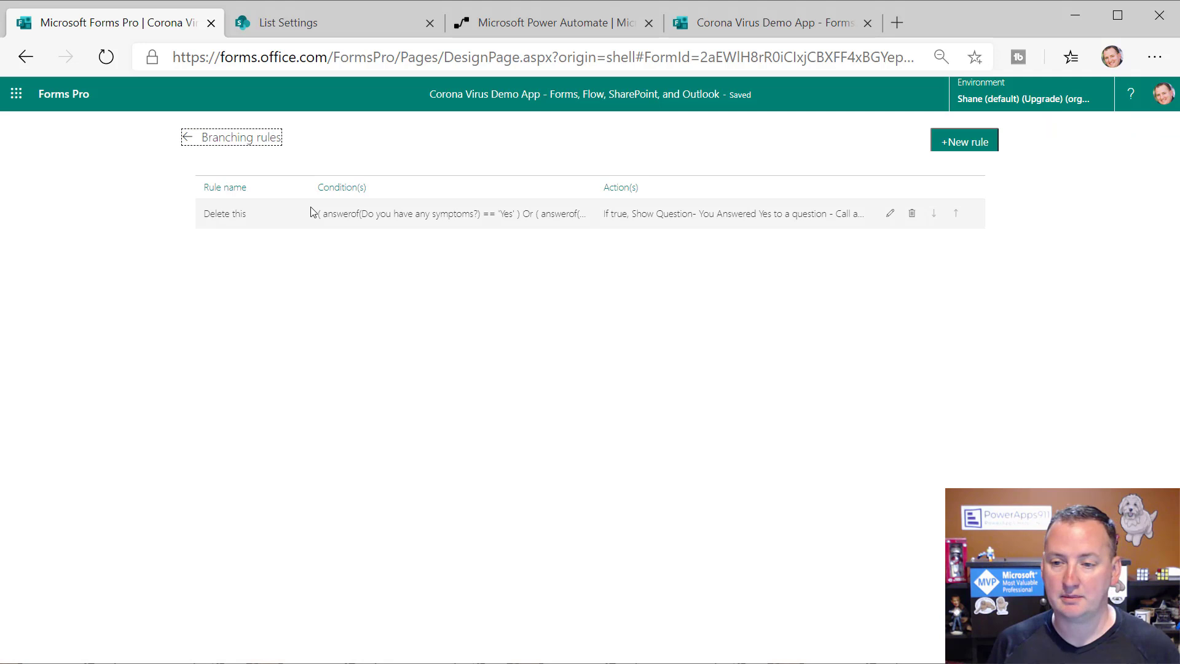
{"action": "left_click", "coordinate": [912, 213]}
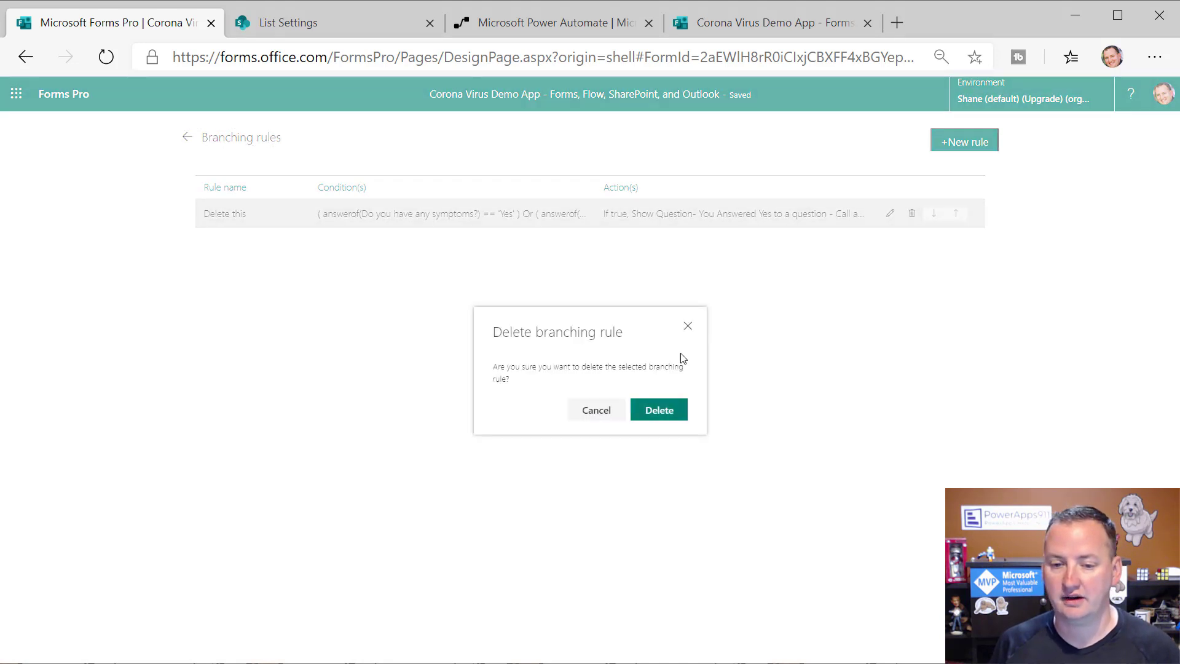
{"action": "left_click", "coordinate": [659, 411]}
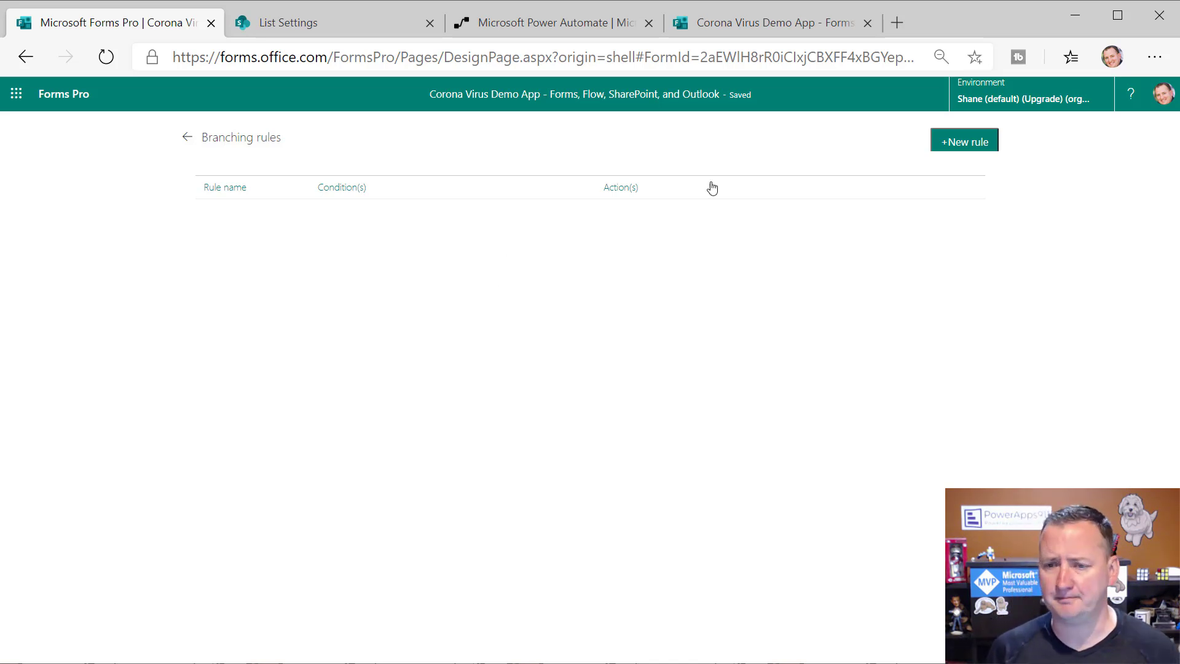
- Create a new branching rule named Video Hide with the condition symptoms equals Yes
{"action": "left_click", "coordinate": [966, 145]}
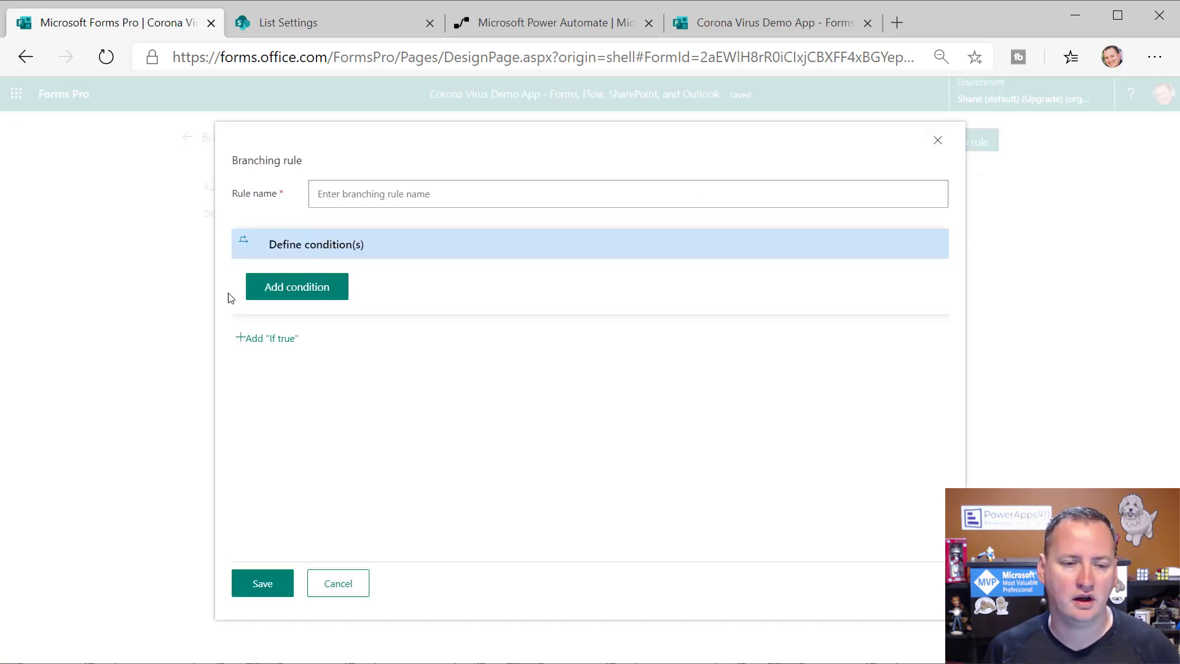
{"action": "left_click", "coordinate": [402, 193]}
{"action": "type", "text": "Video Hide"}
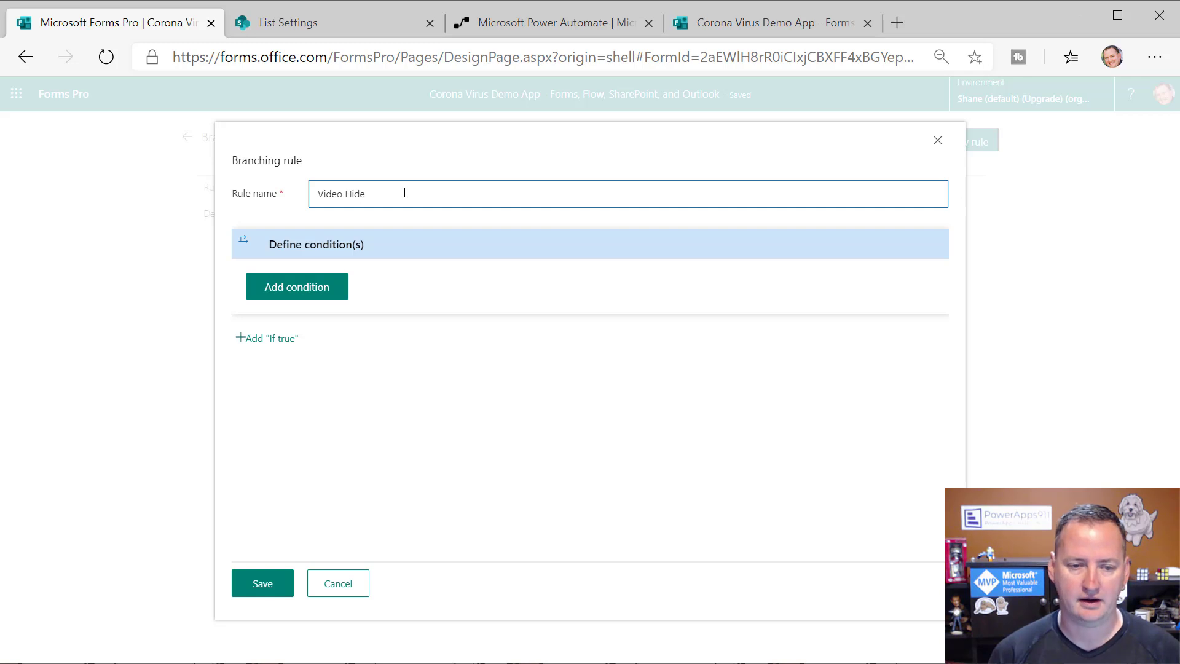
{"action": "left_click", "coordinate": [317, 287]}
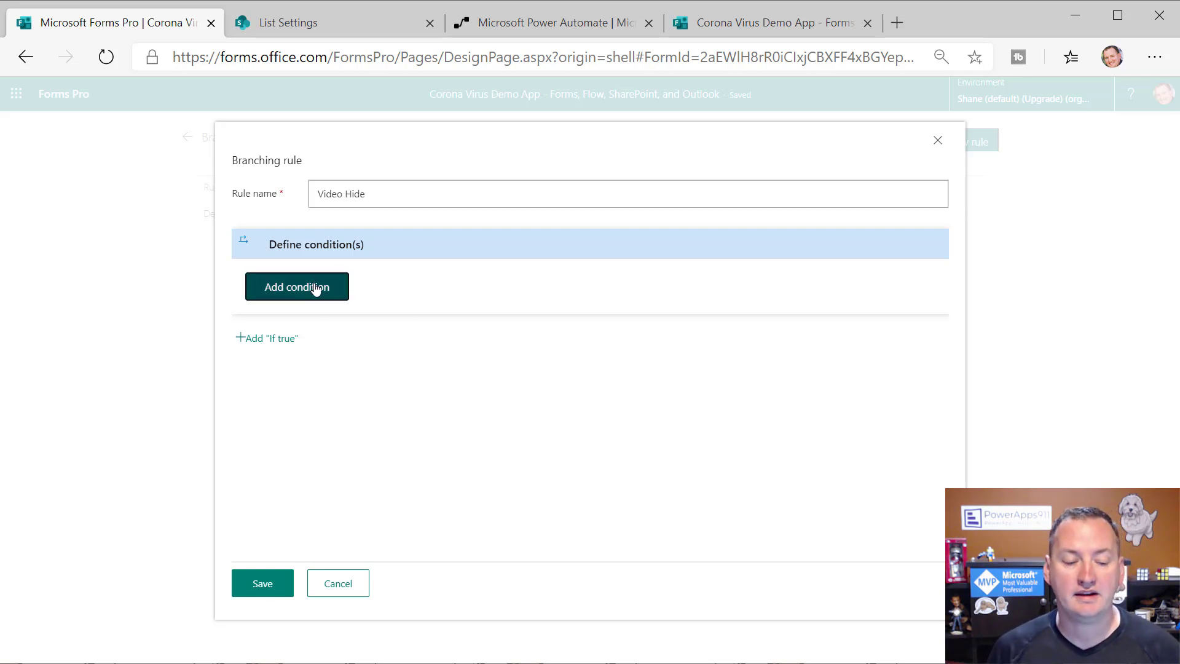
{"action": "left_click", "coordinate": [587, 279]}
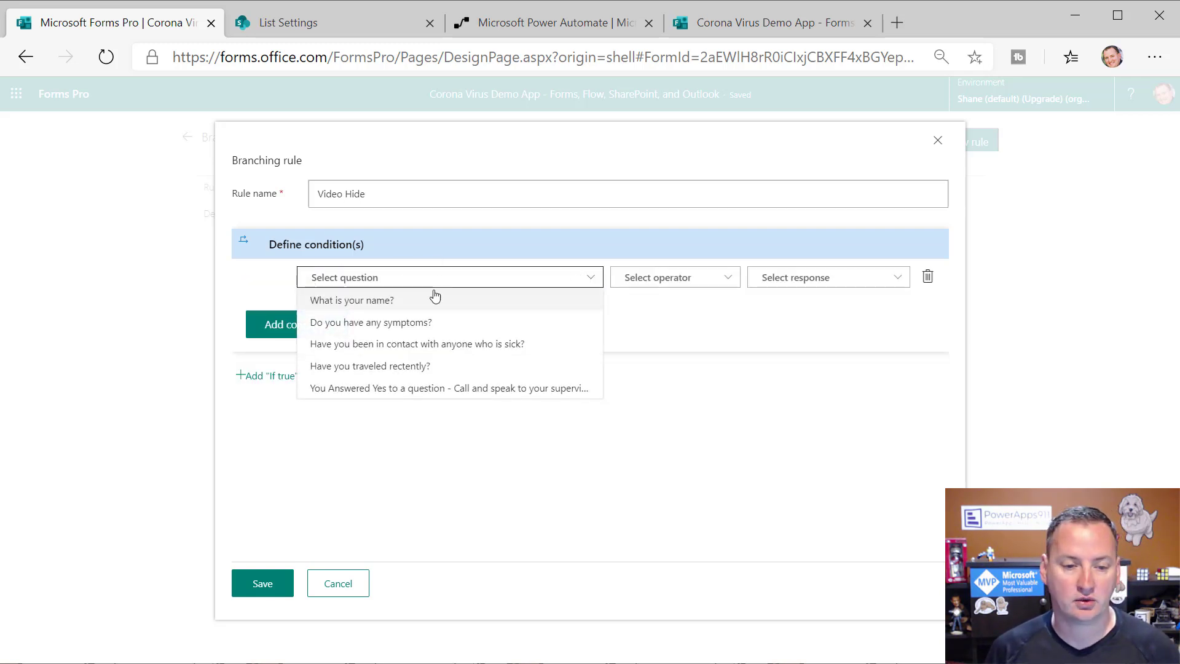
{"action": "left_click", "coordinate": [395, 326]}
{"action": "left_click", "coordinate": [819, 282]}
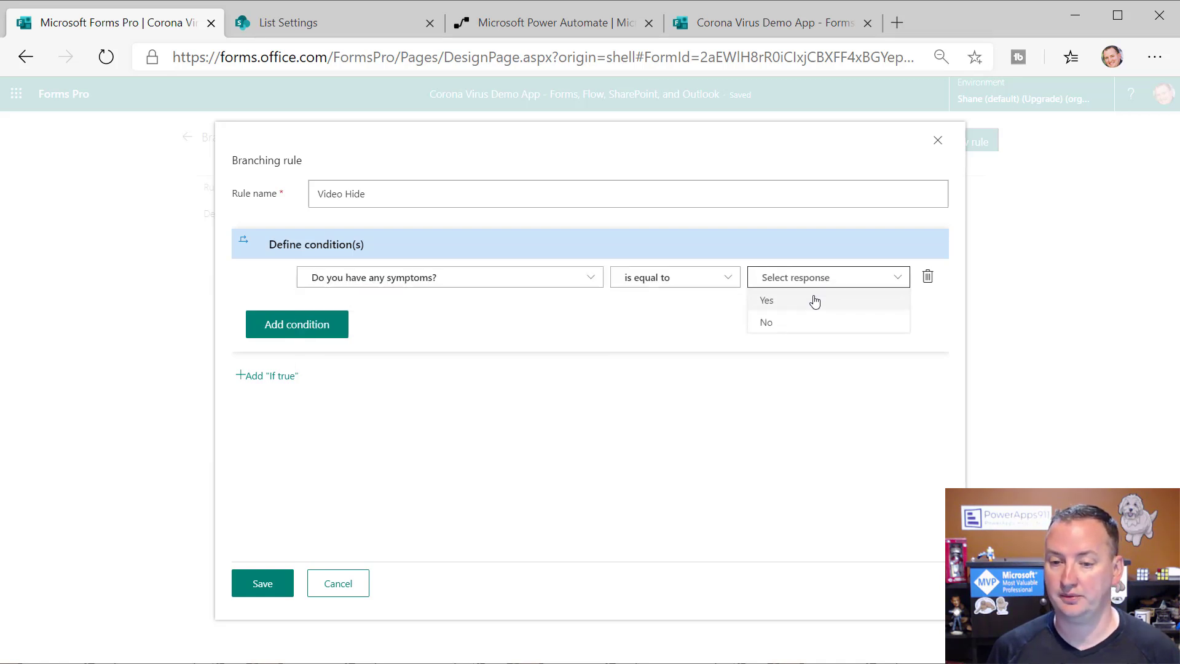
{"action": "left_click", "coordinate": [800, 300]}
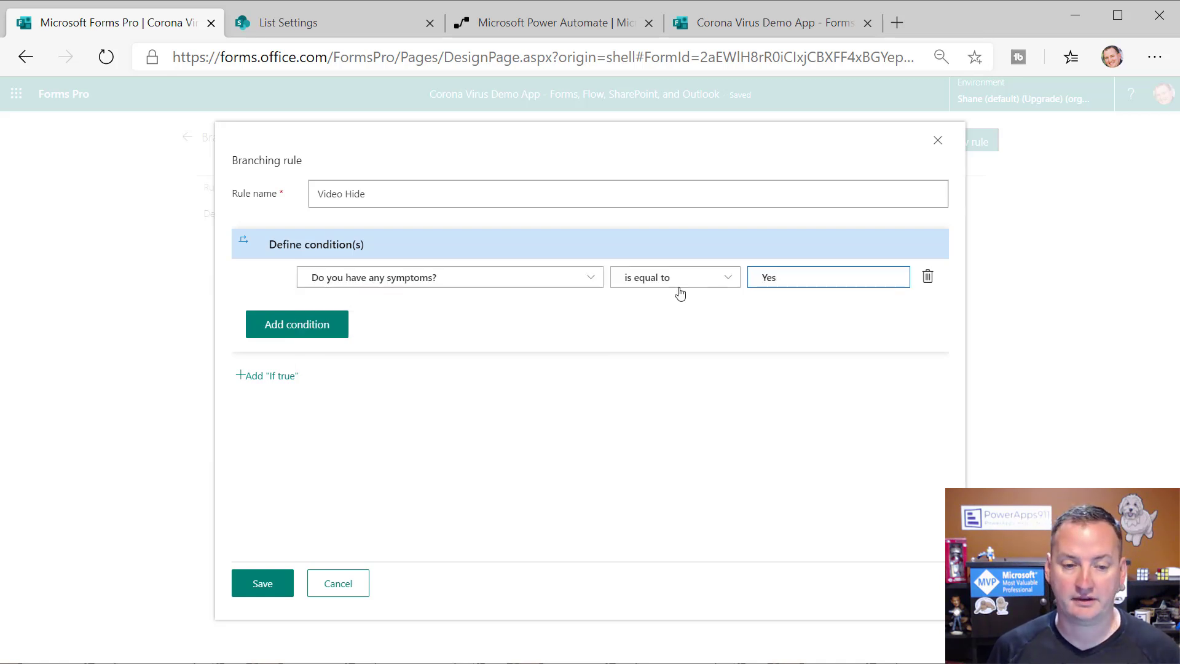
- Add Or conditions for sick contact and recent travel, each equal to Yes
{"action": "left_click", "coordinate": [300, 327]}
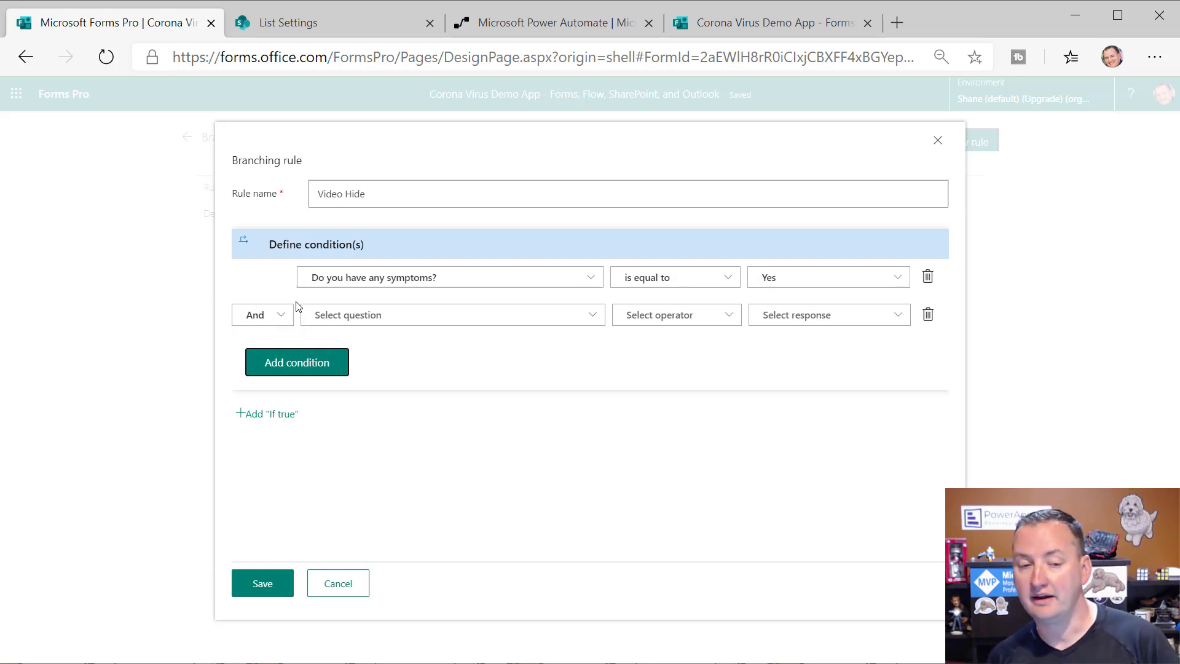
{"action": "left_click", "coordinate": [283, 316]}
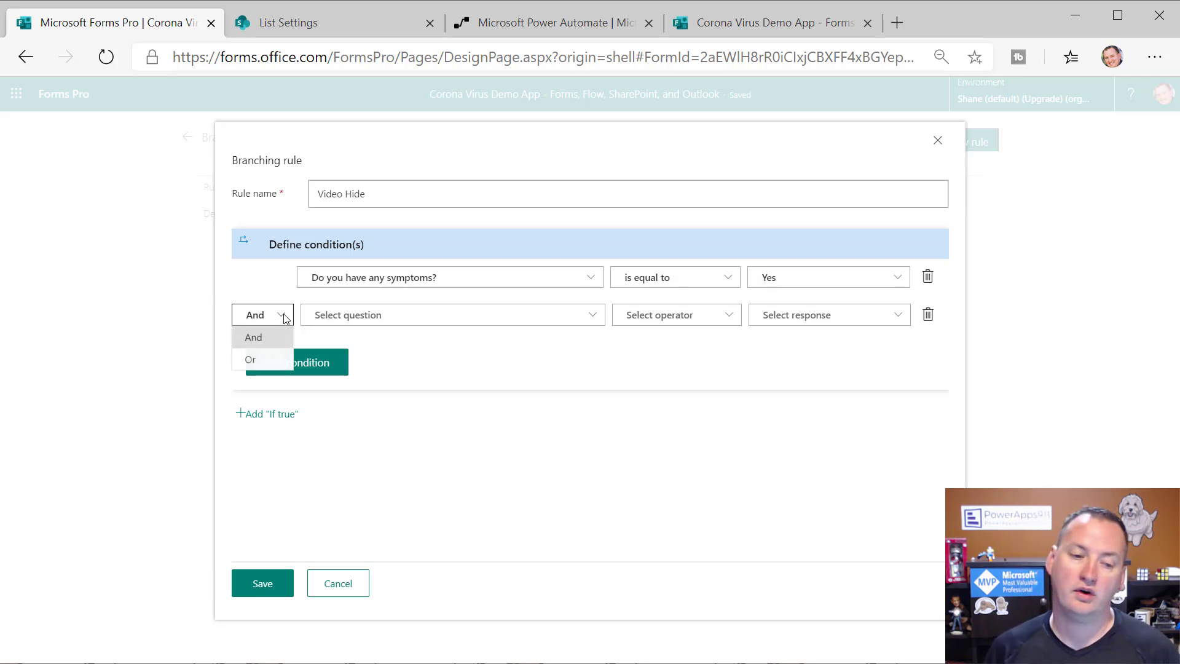
{"action": "left_click", "coordinate": [266, 363]}
{"action": "left_click", "coordinate": [394, 314]}
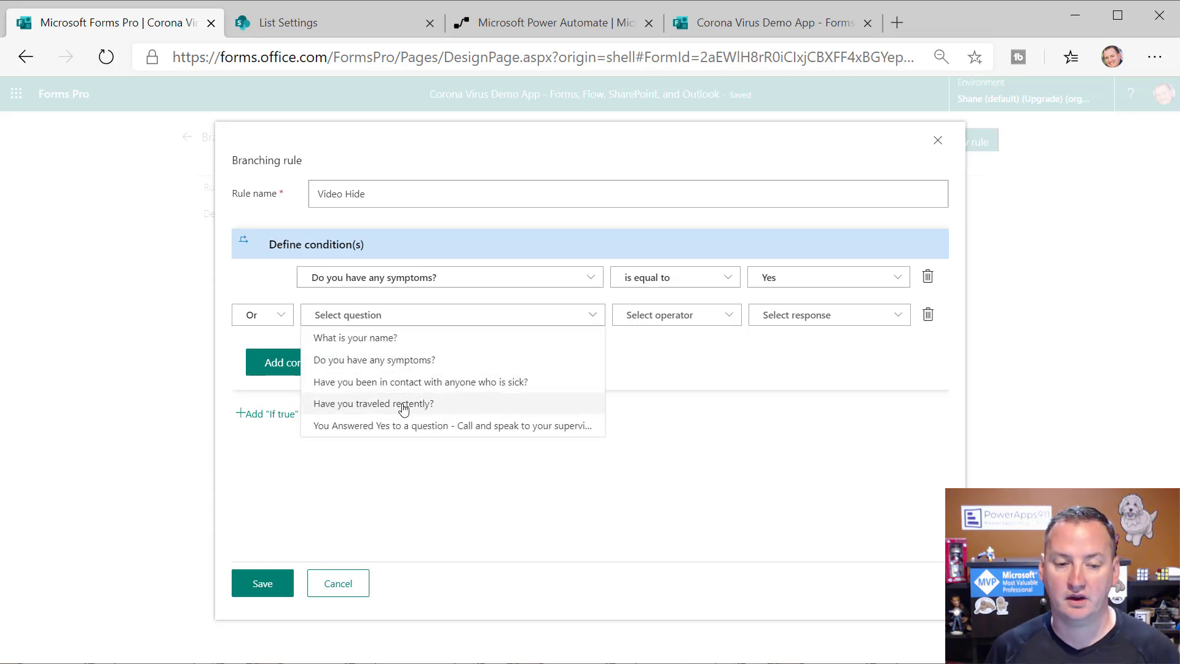
{"action": "left_click", "coordinate": [448, 381]}
{"action": "left_click", "coordinate": [801, 318]}
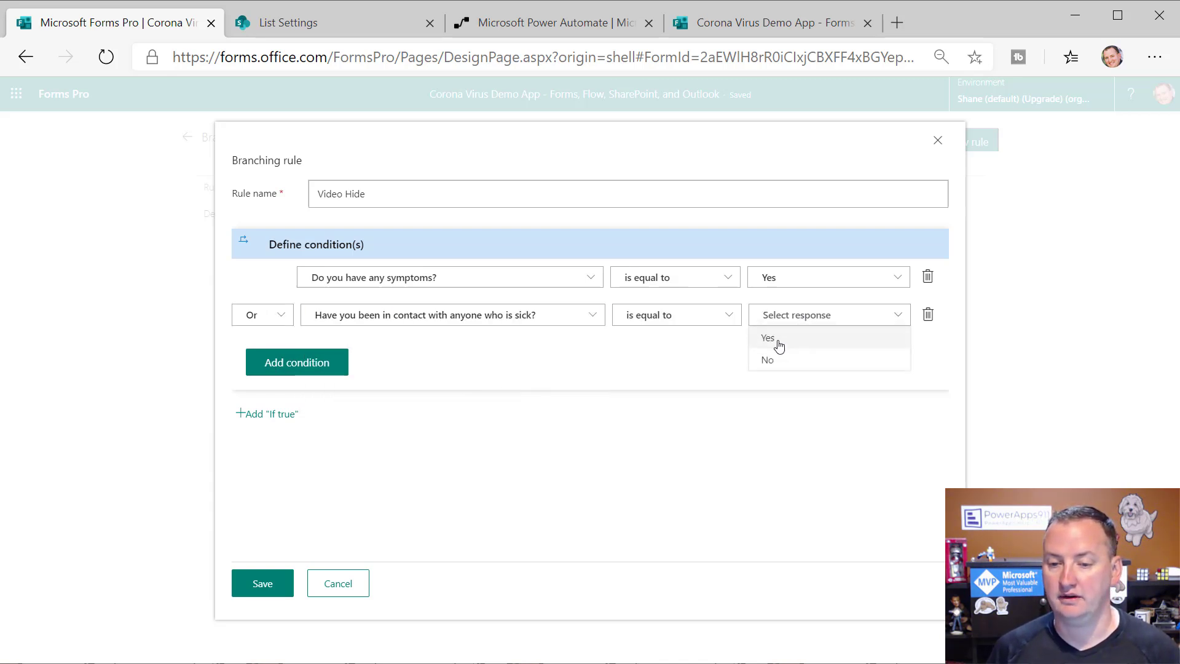
{"action": "left_click", "coordinate": [777, 339]}
{"action": "left_click", "coordinate": [317, 362]}
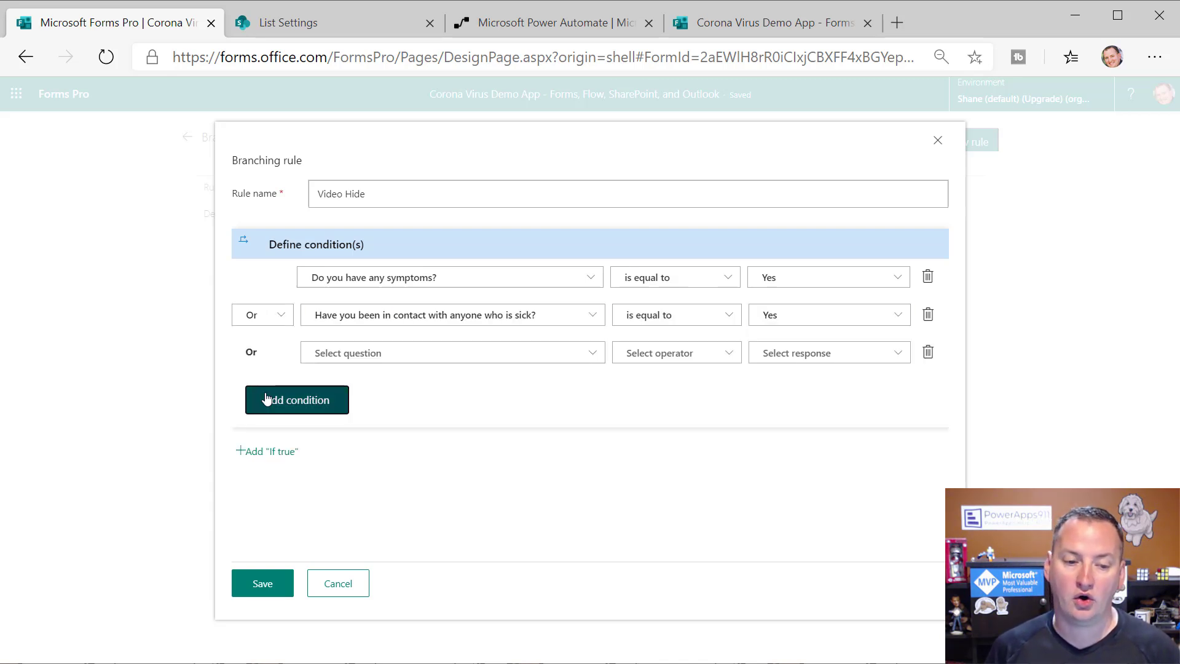
{"action": "left_click", "coordinate": [368, 352]}
{"action": "left_click", "coordinate": [394, 440]}
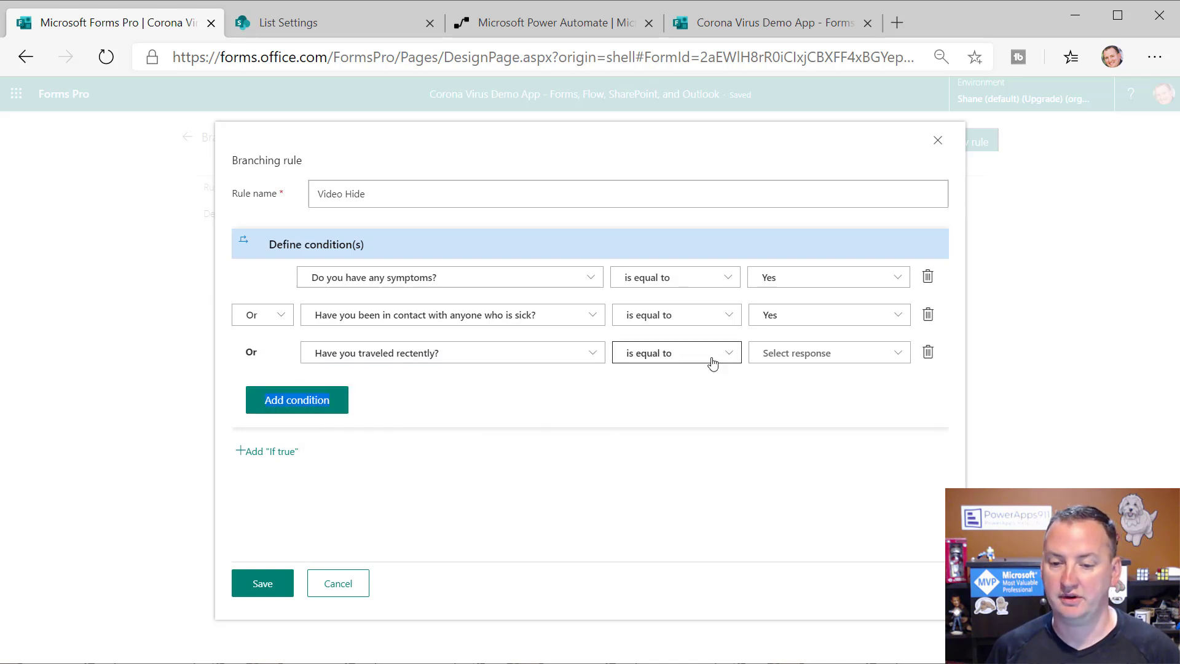
{"action": "left_click", "coordinate": [811, 353]}
{"action": "left_click", "coordinate": [775, 377]}
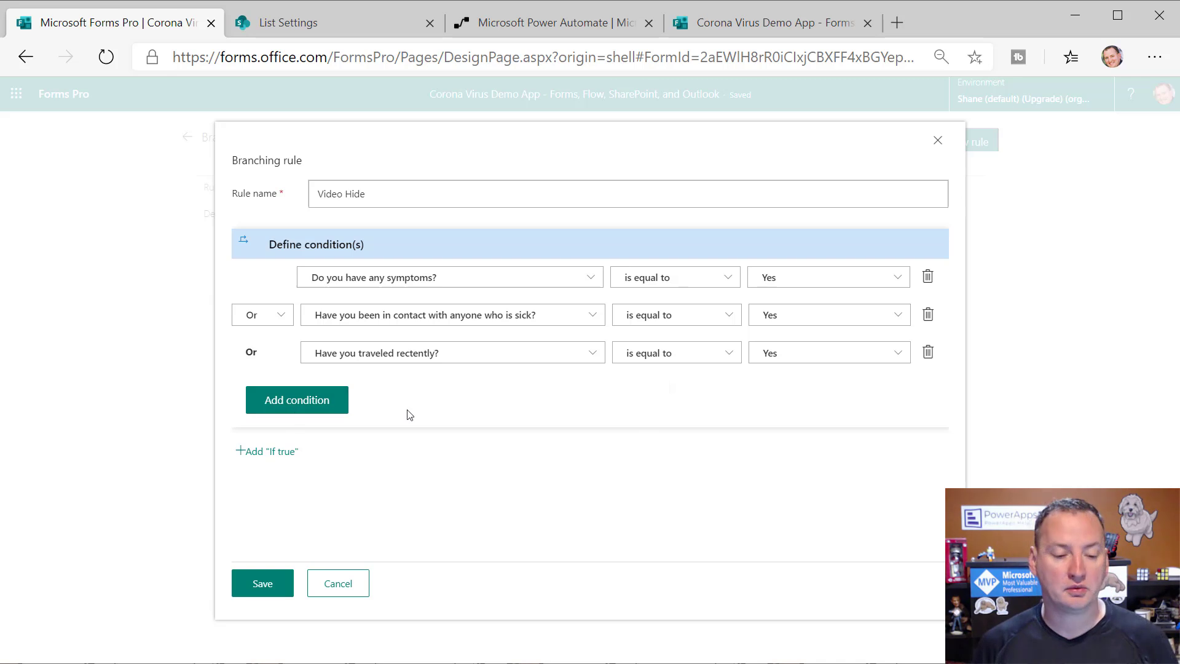
- Add an If true action that shows the supervisor warning question
{"action": "left_click", "coordinate": [271, 454]}
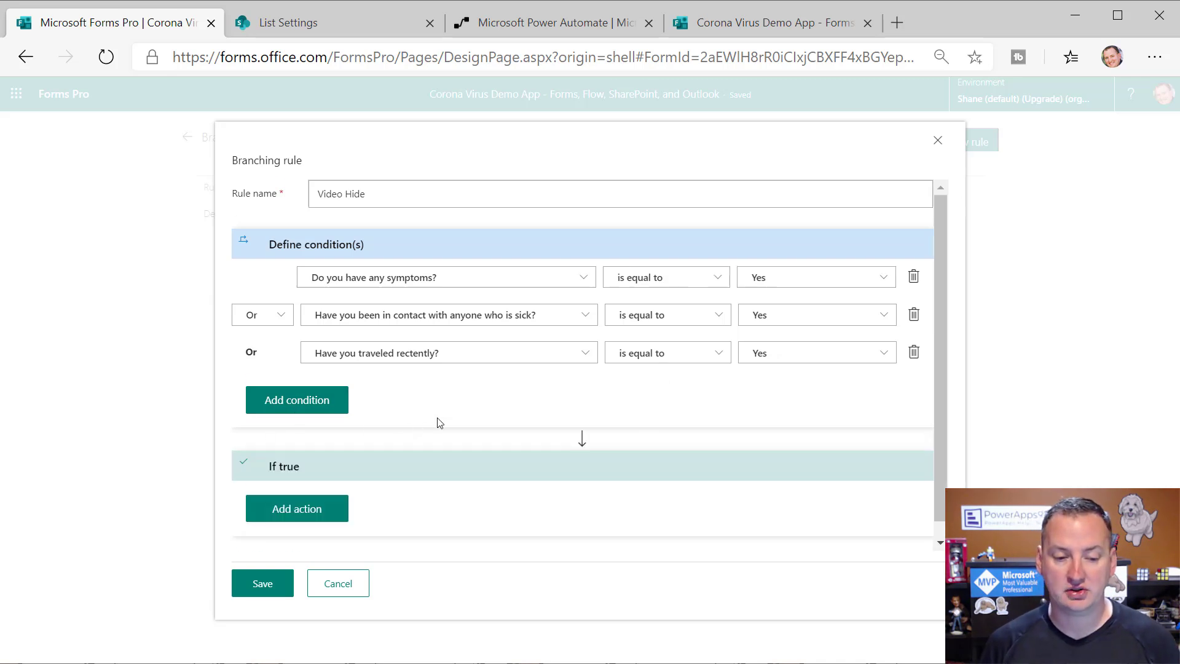
{"action": "scroll", "coordinate": [271, 489], "scroll_direction": "down", "scroll_amount": 1}
{"action": "left_click", "coordinate": [292, 497]}
{"action": "left_click", "coordinate": [366, 483]}
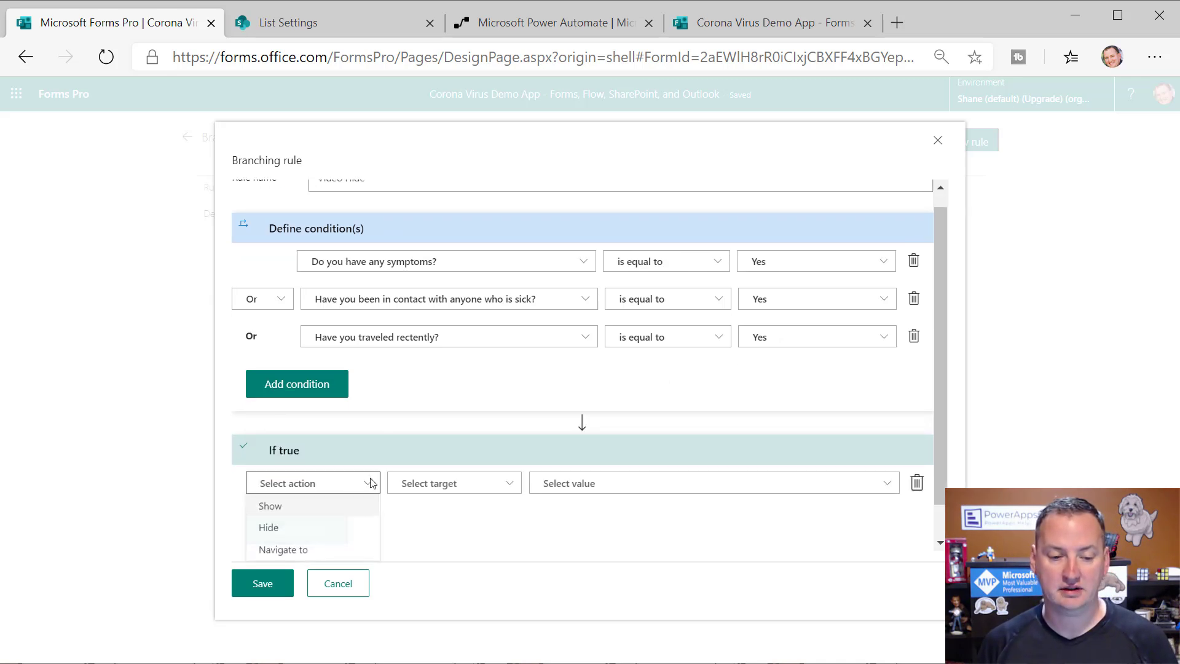
{"action": "left_click", "coordinate": [311, 507]}
{"action": "left_click", "coordinate": [477, 486]}
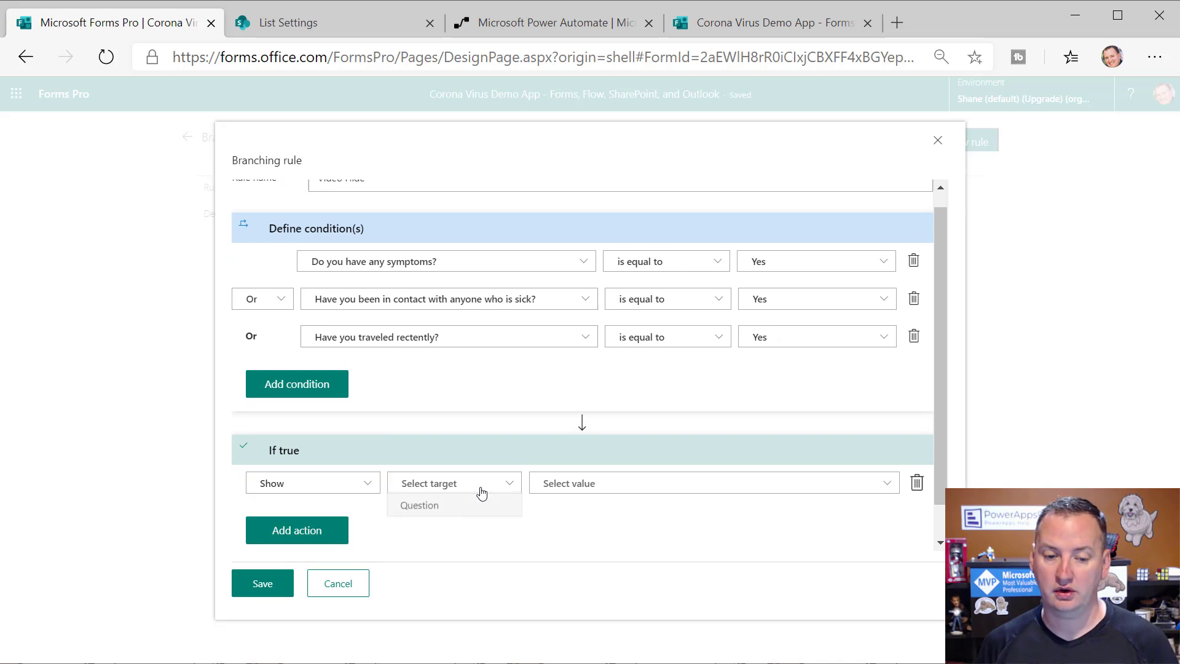
{"action": "left_click", "coordinate": [417, 506]}
{"action": "left_click", "coordinate": [576, 483]}
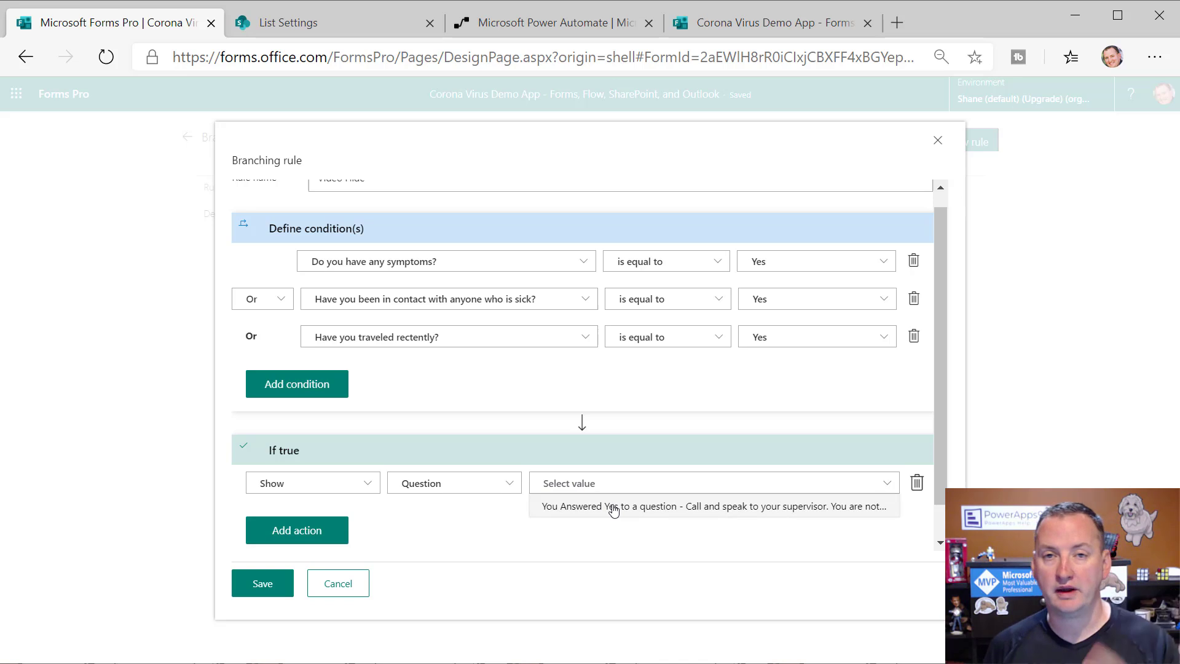
{"action": "left_click", "coordinate": [612, 510]}
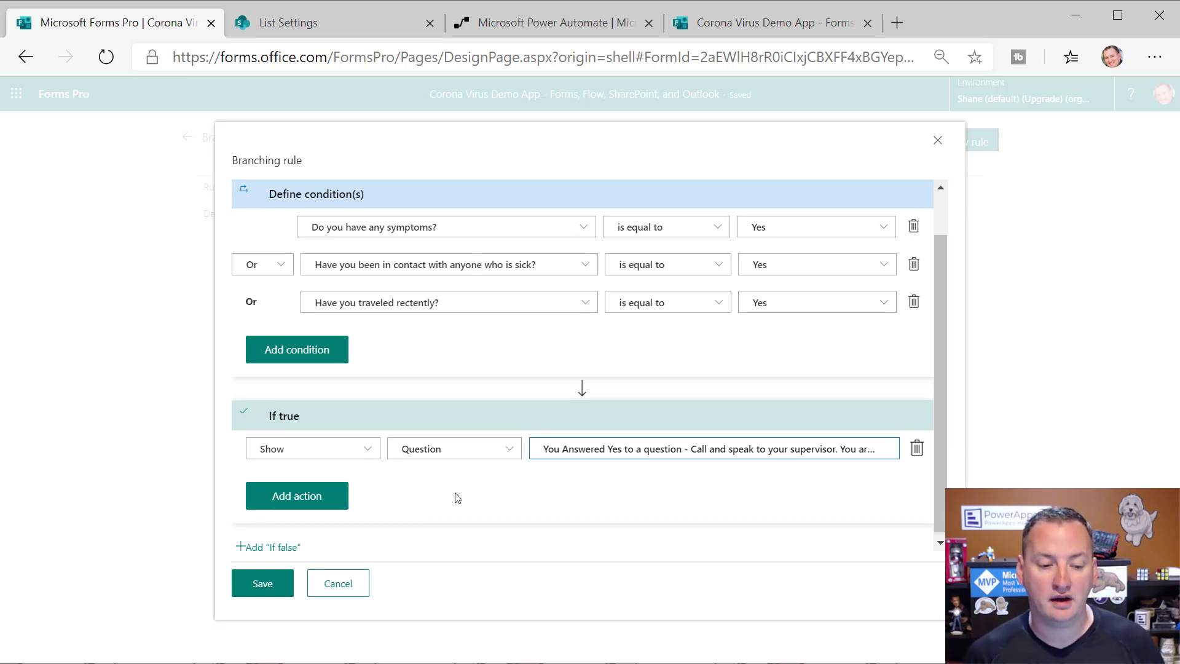
- Add an If false action hiding the supervisor warning question, and save the rule
{"action": "left_click", "coordinate": [279, 546]}
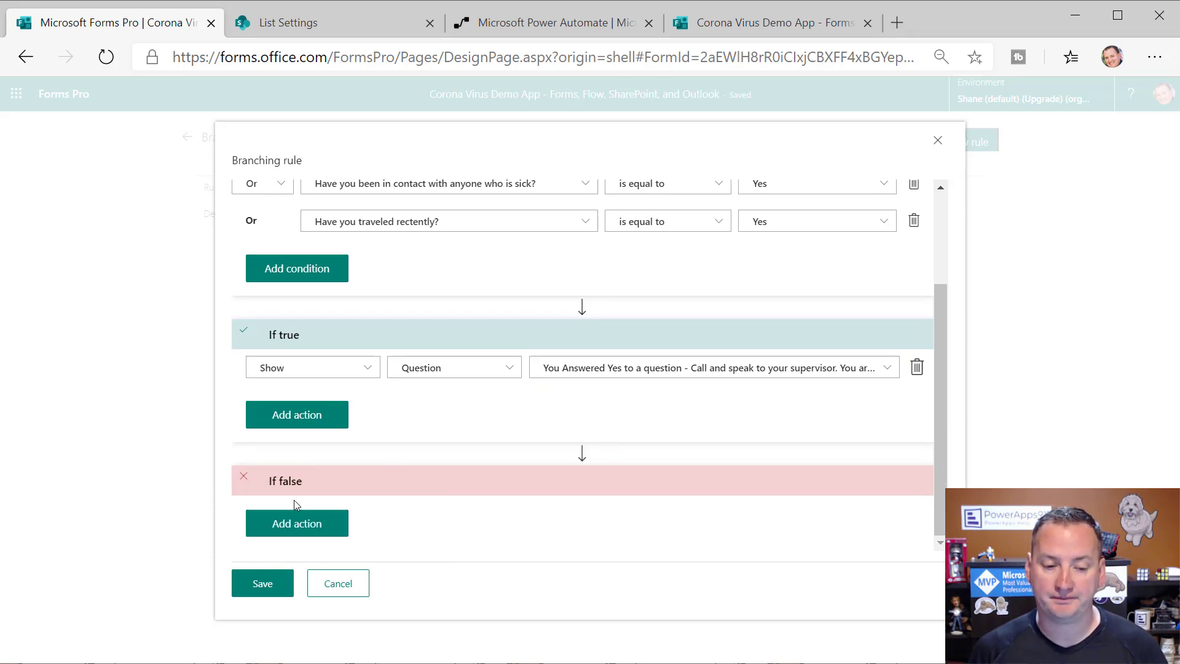
{"action": "left_click", "coordinate": [360, 521]}
{"action": "left_click", "coordinate": [280, 560]}
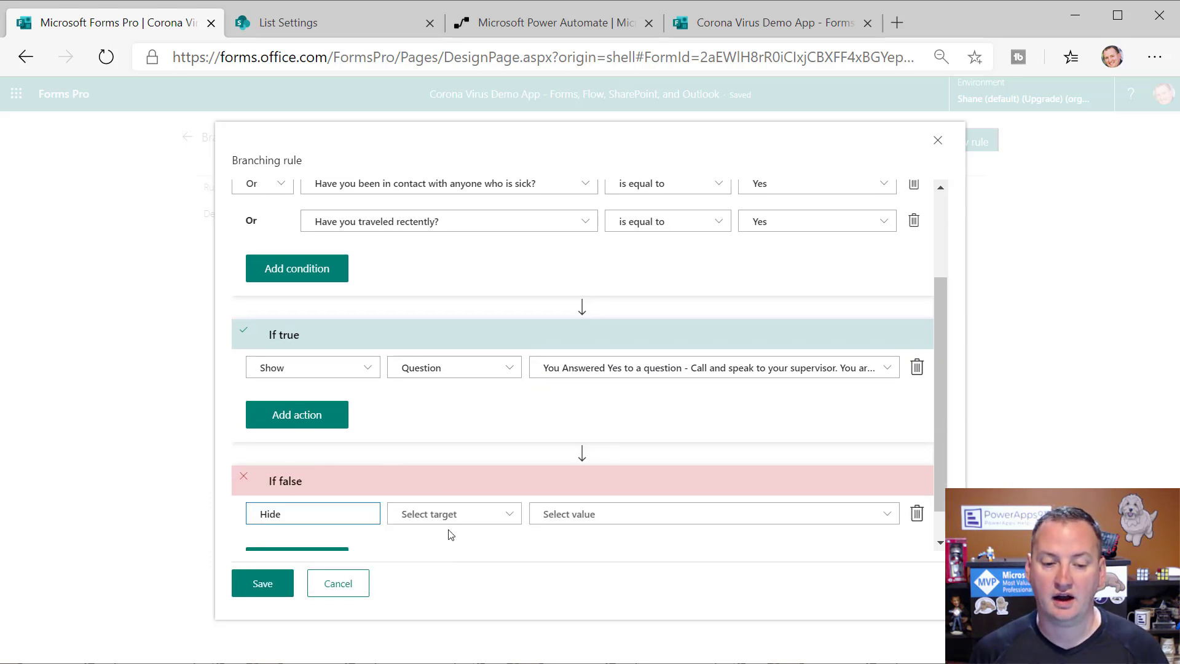
{"action": "left_click", "coordinate": [451, 515]}
{"action": "left_click", "coordinate": [490, 540]}
{"action": "left_click", "coordinate": [594, 514]}
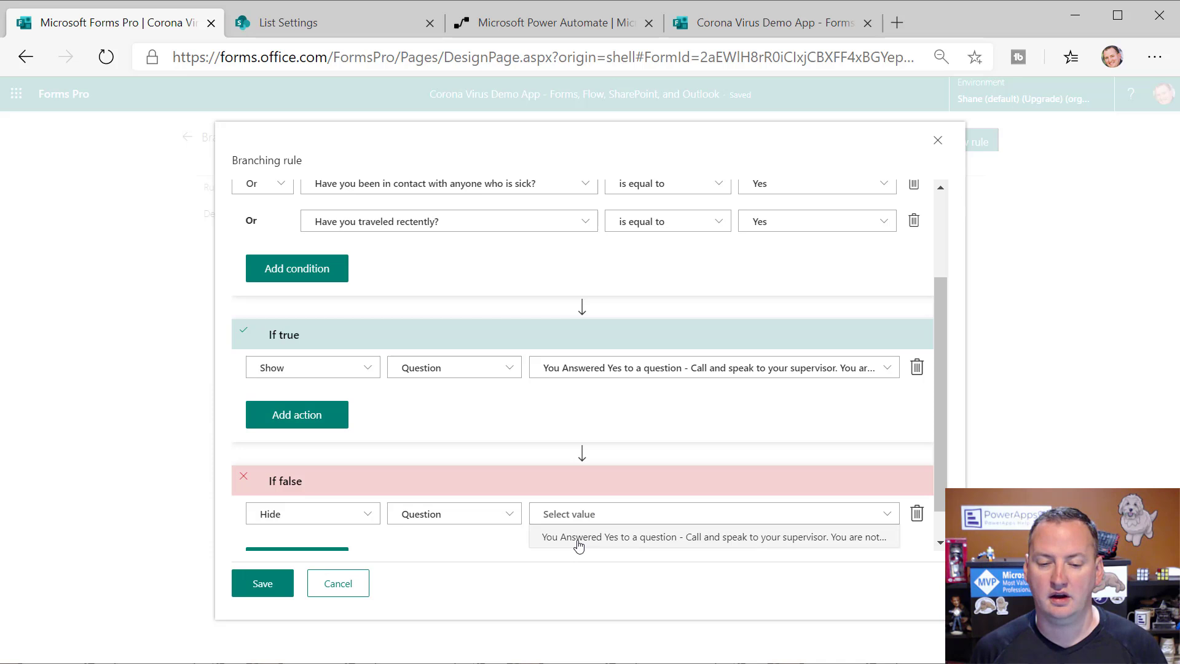
{"action": "left_click", "coordinate": [577, 538]}
{"action": "scroll", "coordinate": [467, 546], "scroll_direction": "down", "scroll_amount": 1}
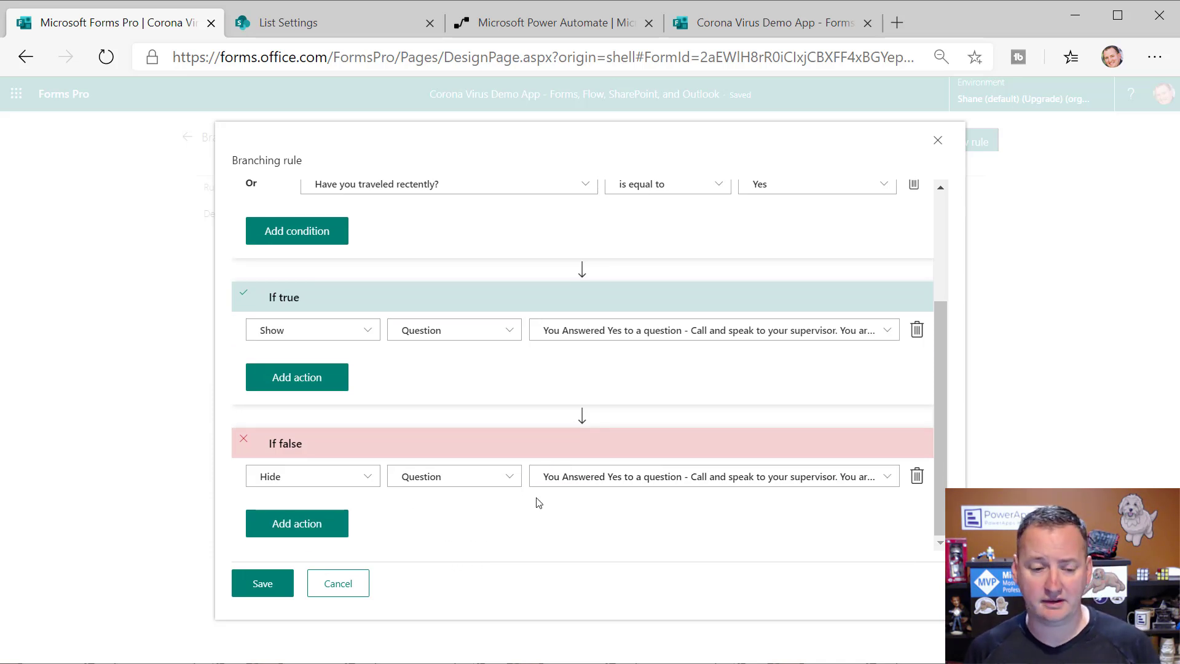
{"action": "scroll", "coordinate": [496, 473], "scroll_direction": "up", "scroll_amount": 4}
{"action": "scroll", "coordinate": [498, 479], "scroll_direction": "down", "scroll_amount": 4}
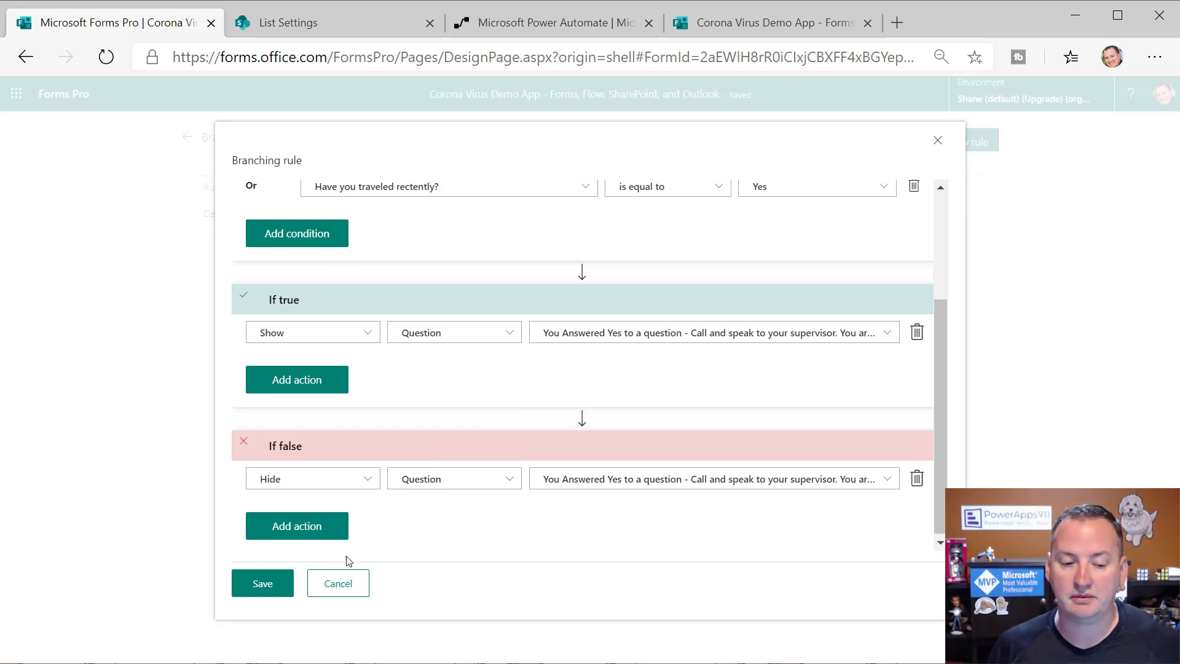
{"action": "left_click", "coordinate": [270, 586]}
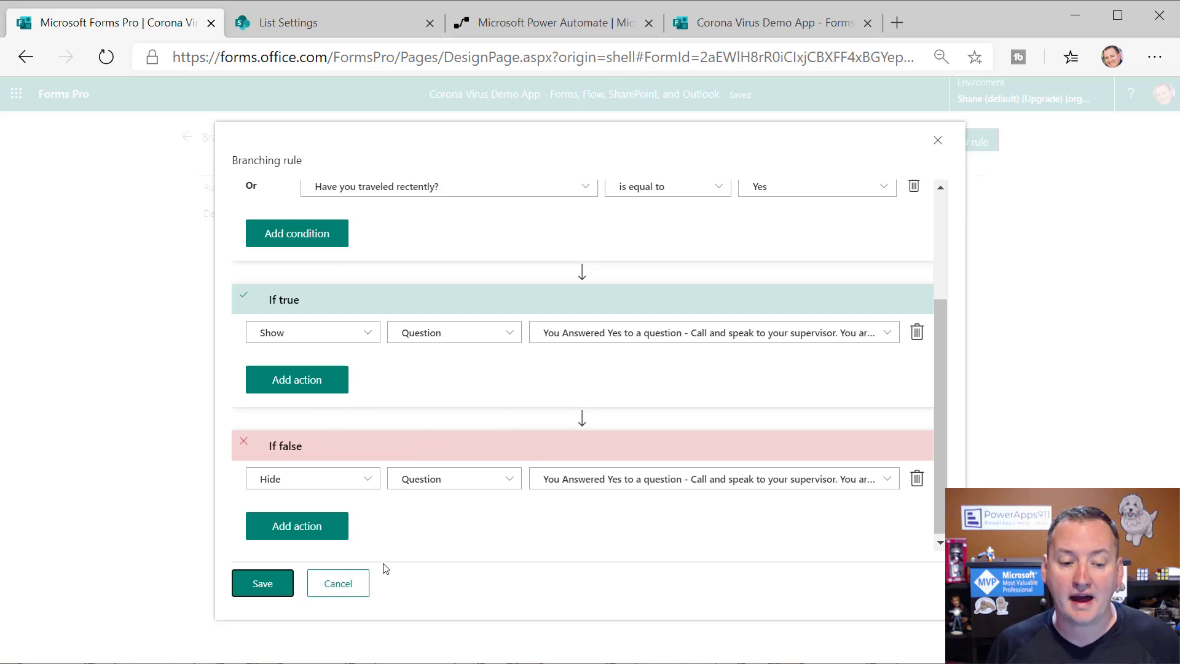
{"action": "left_click", "coordinate": [265, 591]}
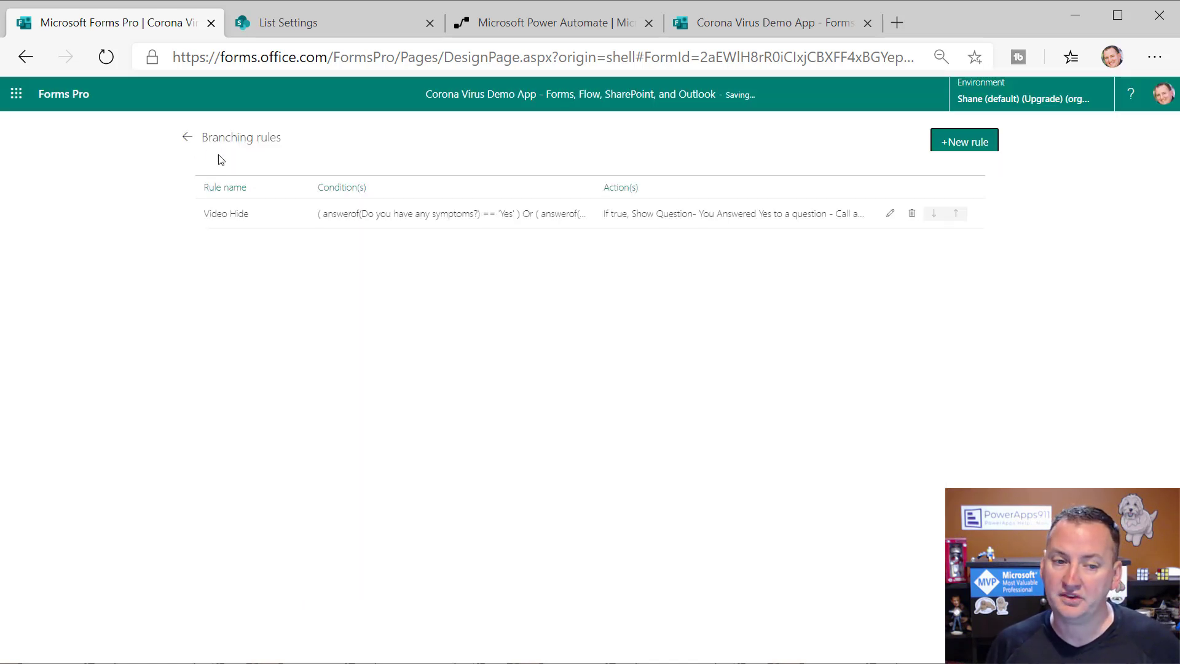
- Go back to the form's questions and inspect question 5, the STOP warning, at the end
{"action": "left_click", "coordinate": [188, 137]}
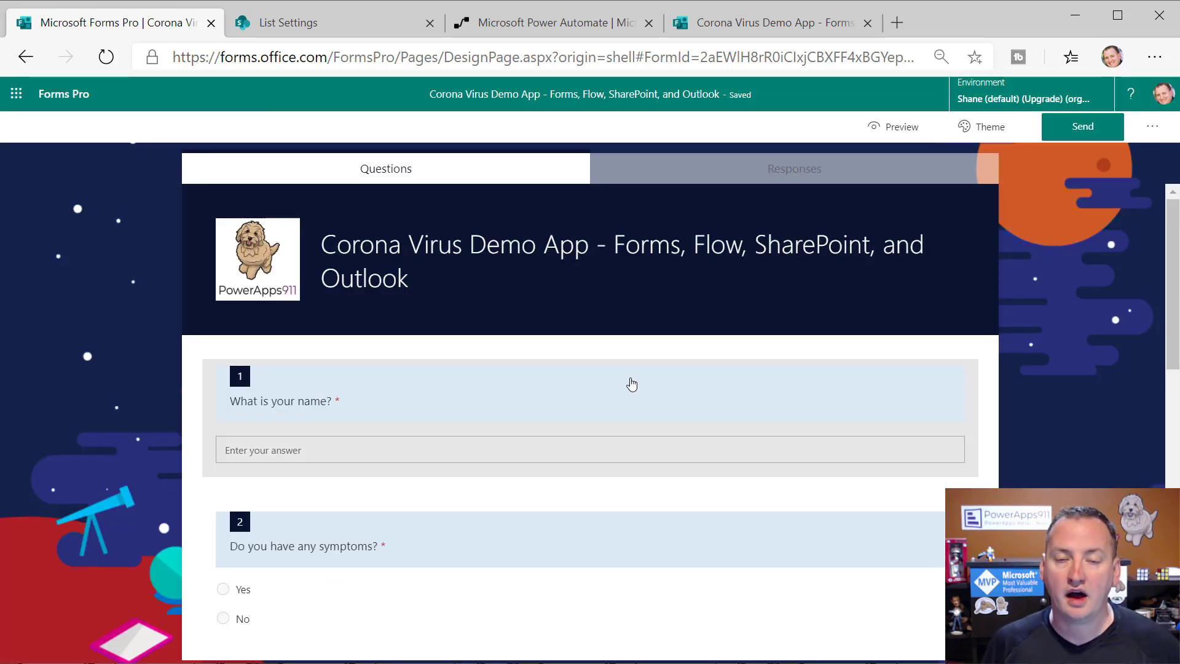
{"action": "scroll", "coordinate": [562, 432], "scroll_direction": "down", "scroll_amount": 1}
{"action": "scroll", "coordinate": [562, 432], "scroll_direction": "down", "scroll_amount": 2}
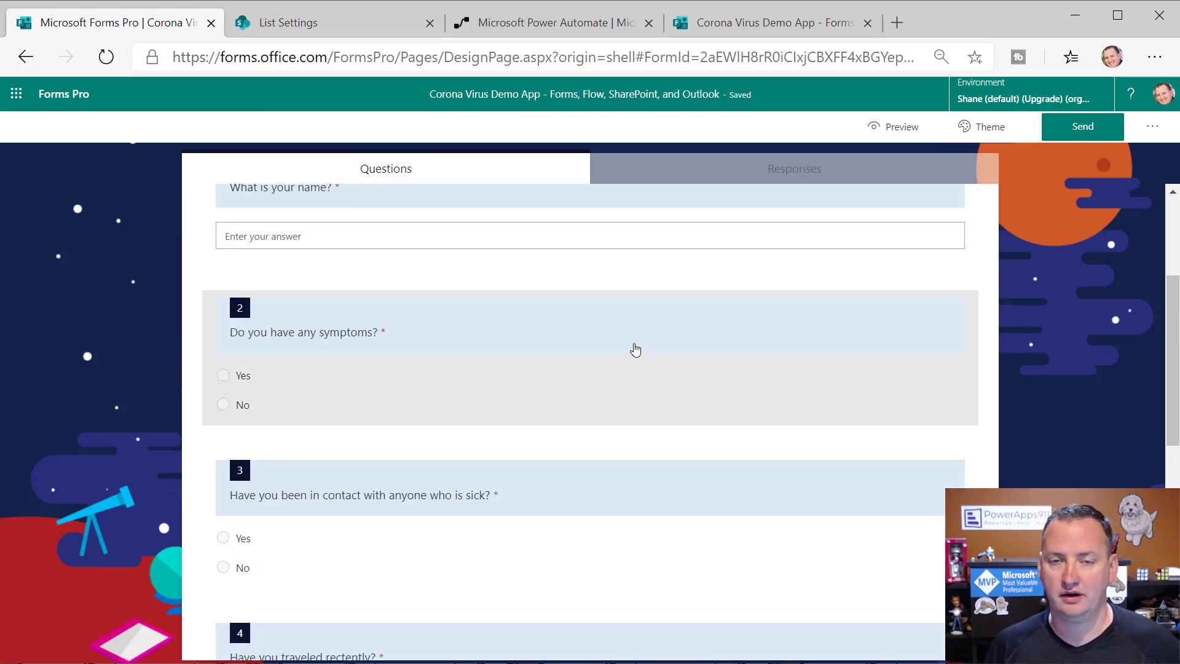
{"action": "scroll", "coordinate": [662, 315], "scroll_direction": "down", "scroll_amount": 8}
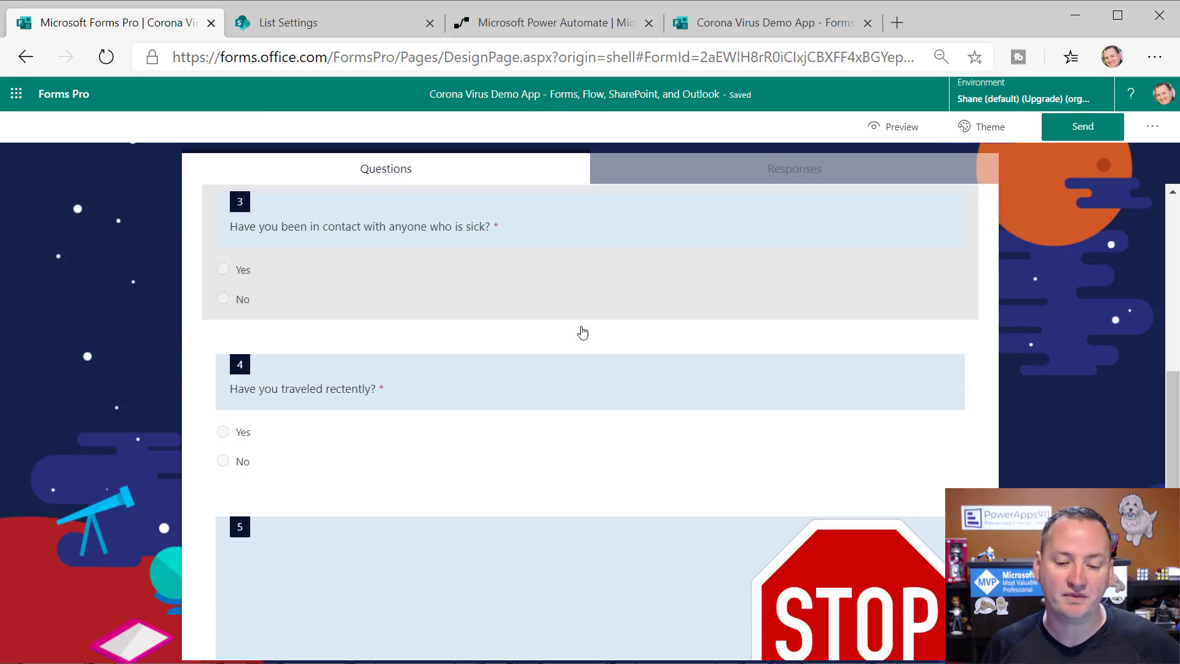
{"action": "left_click", "coordinate": [609, 411]}
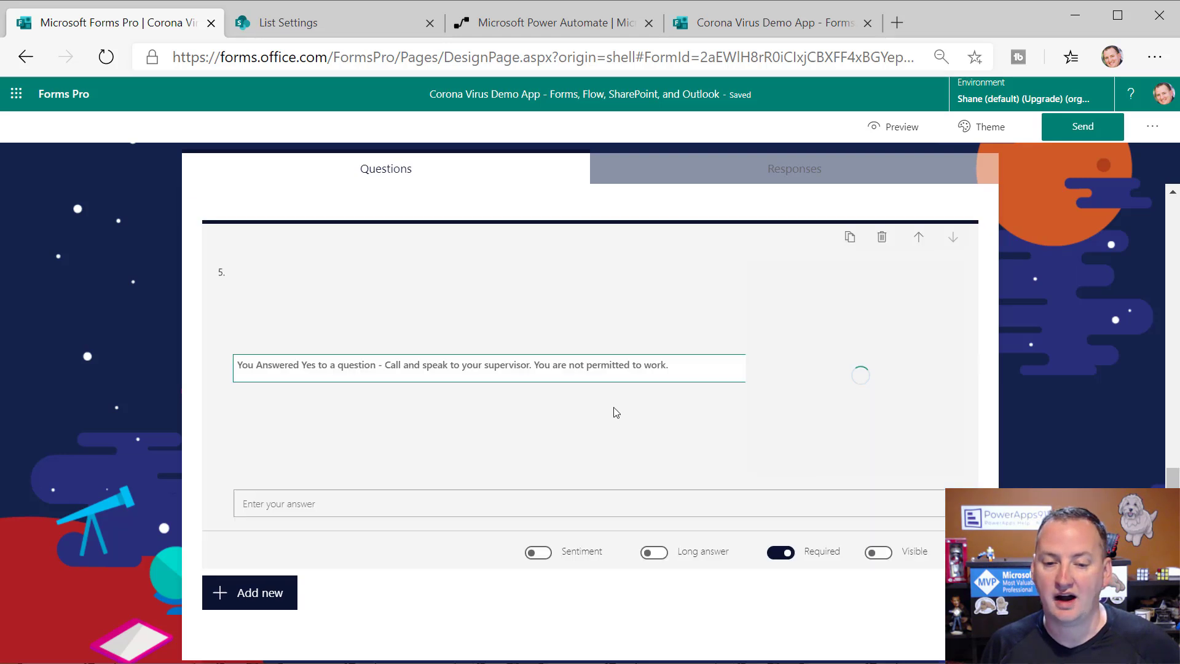
{"action": "left_click", "coordinate": [605, 424]}
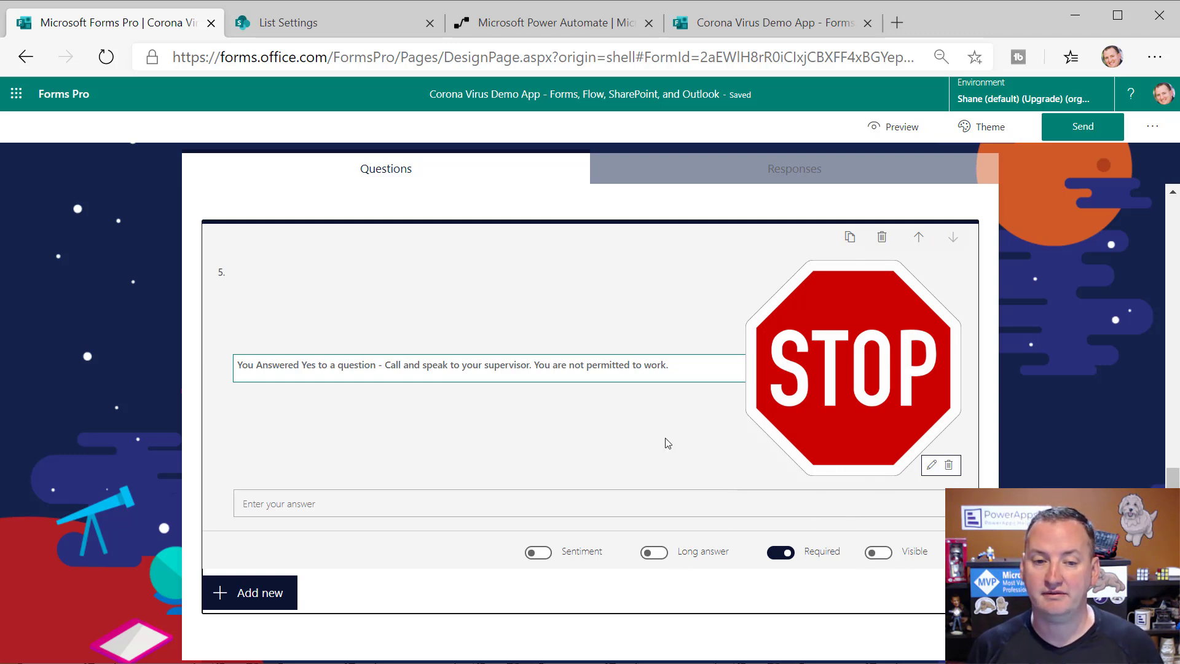
{"action": "scroll", "coordinate": [495, 360], "scroll_direction": "up", "scroll_amount": 15}
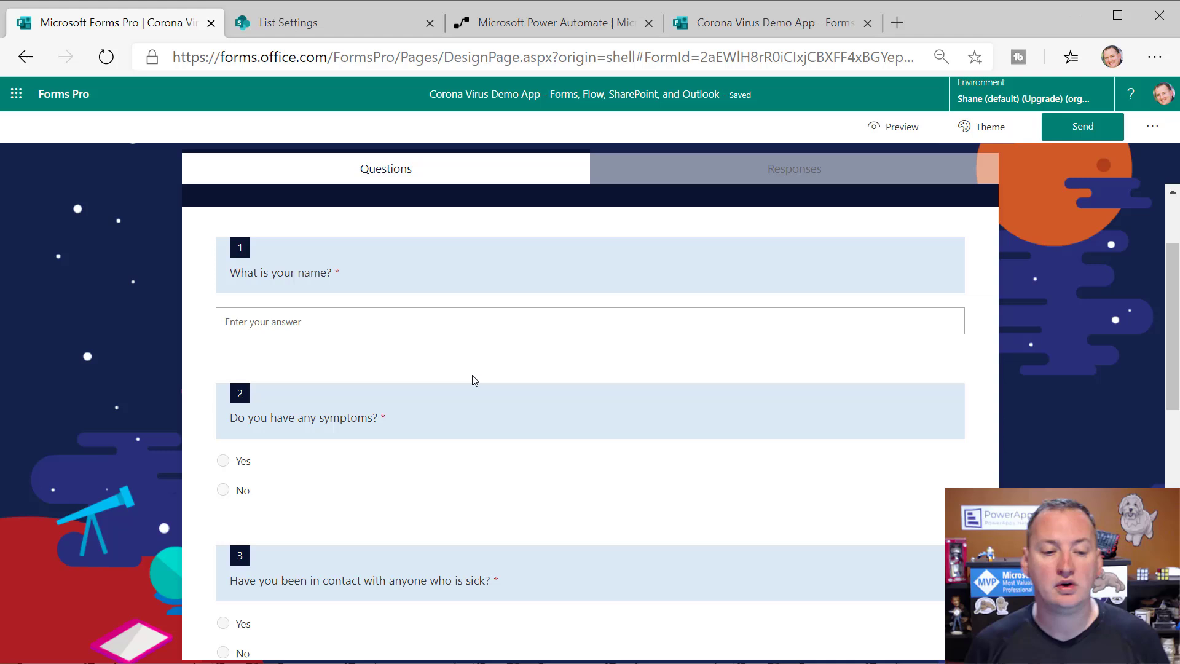
{"action": "scroll", "coordinate": [319, 393], "scroll_direction": "down", "scroll_amount": 1}
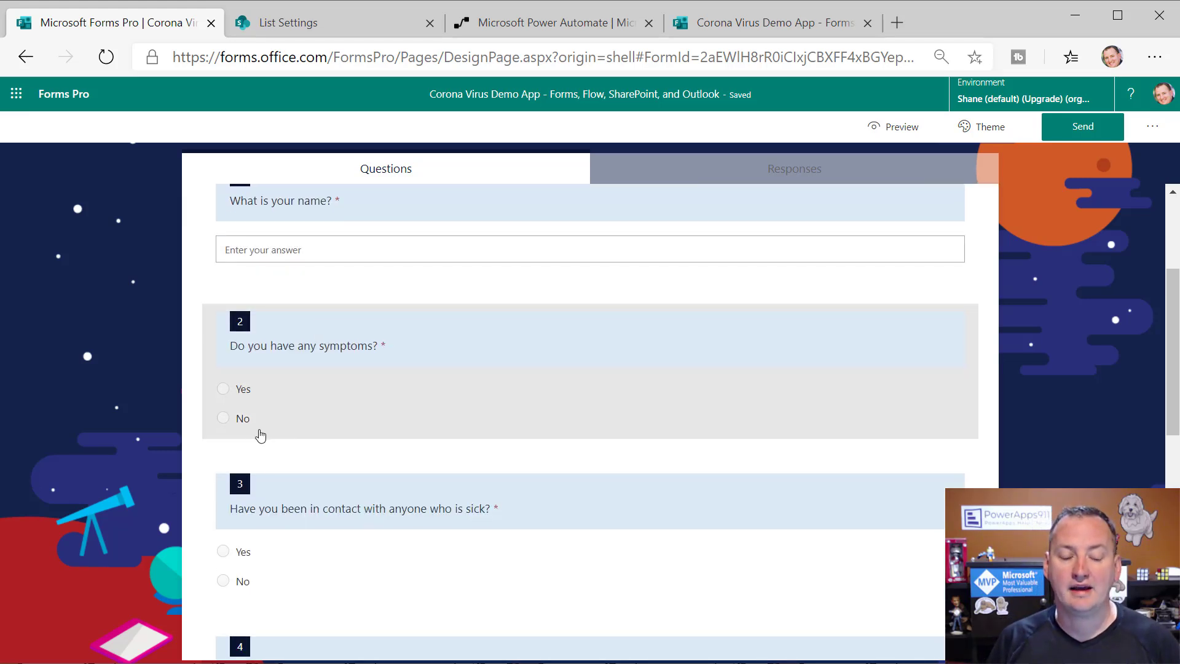
{"action": "scroll", "coordinate": [258, 435], "scroll_direction": "down", "scroll_amount": 1}
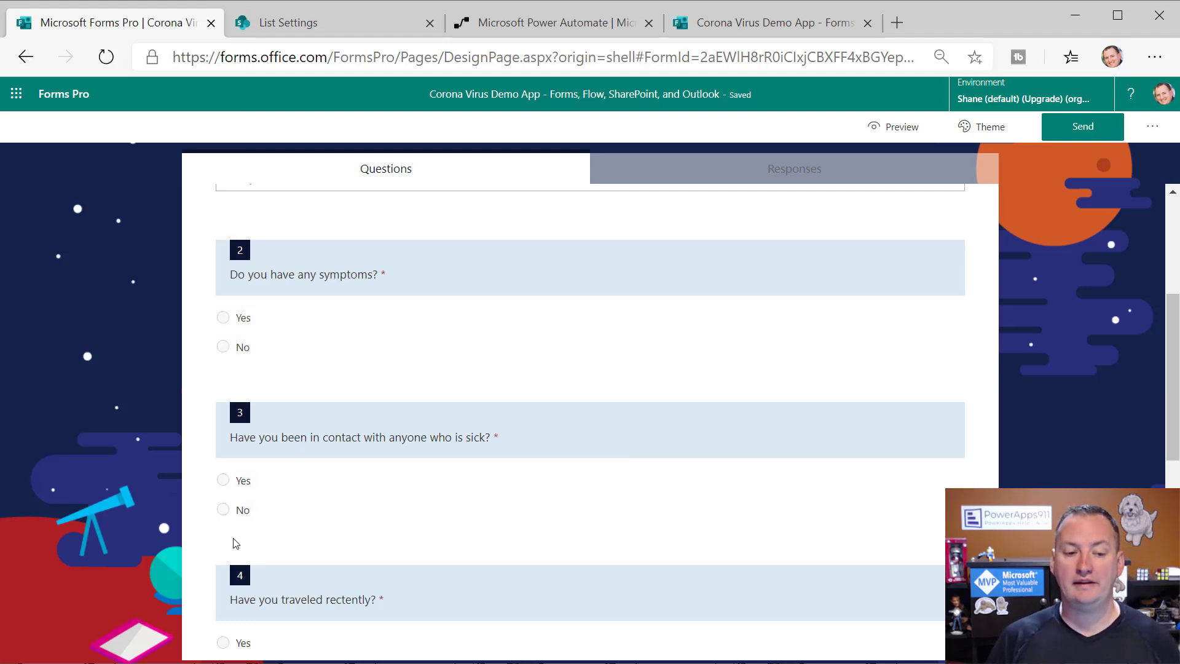
{"action": "scroll", "coordinate": [240, 486], "scroll_direction": "down", "scroll_amount": 1}
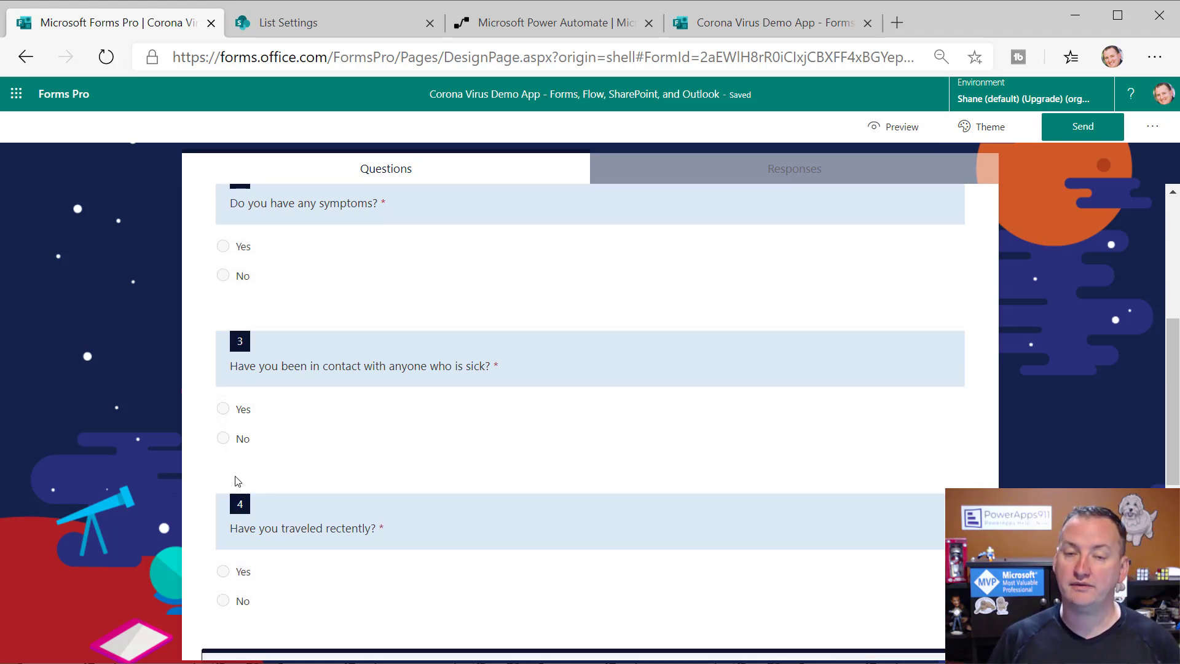
{"action": "scroll", "coordinate": [239, 473], "scroll_direction": "down", "scroll_amount": 3}
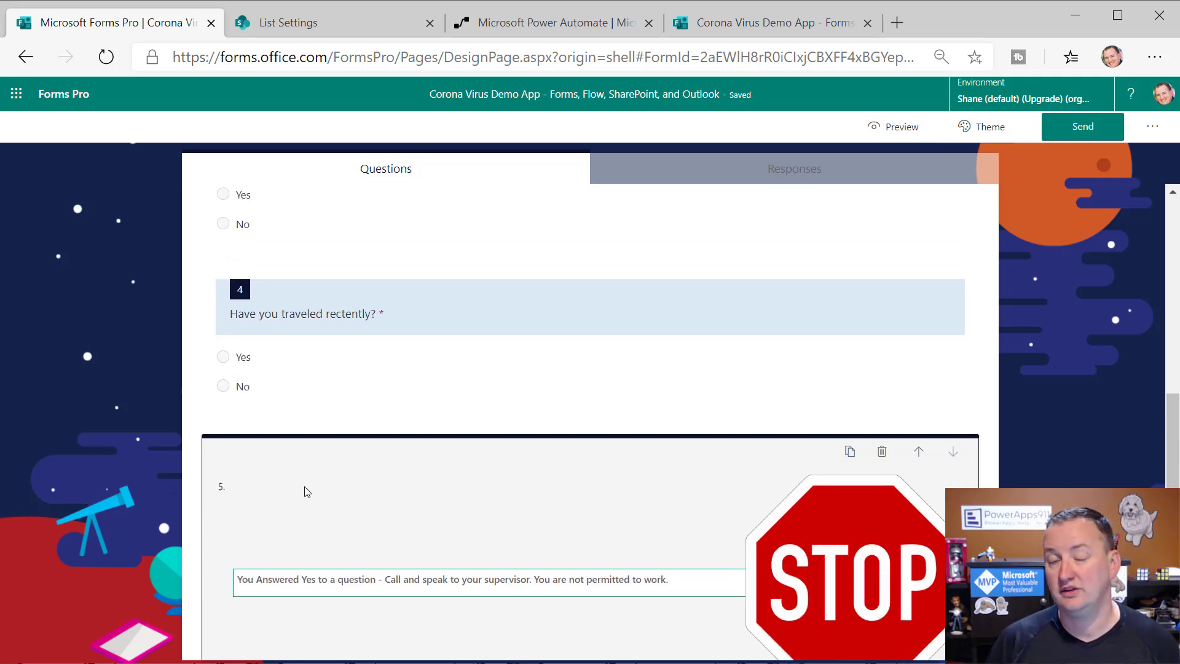
{"action": "scroll", "coordinate": [307, 488], "scroll_direction": "up", "scroll_amount": 2}
{"action": "scroll", "coordinate": [424, 484], "scroll_direction": "down", "scroll_amount": 3}
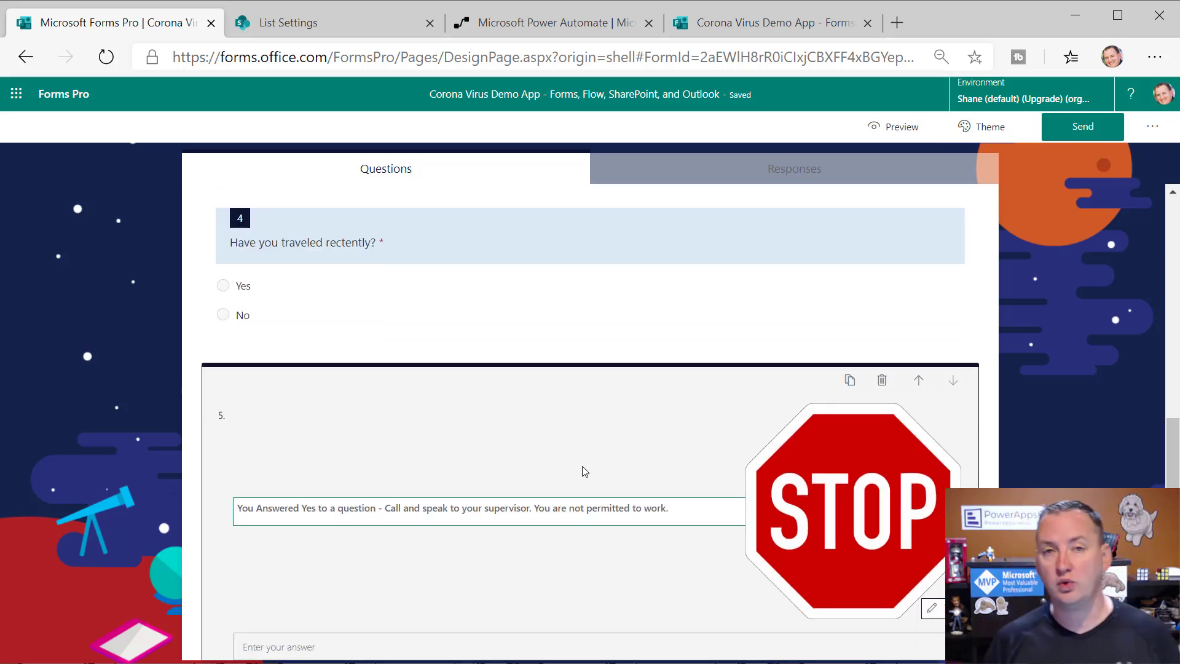
{"action": "scroll", "coordinate": [580, 440], "scroll_direction": "up", "scroll_amount": 5}
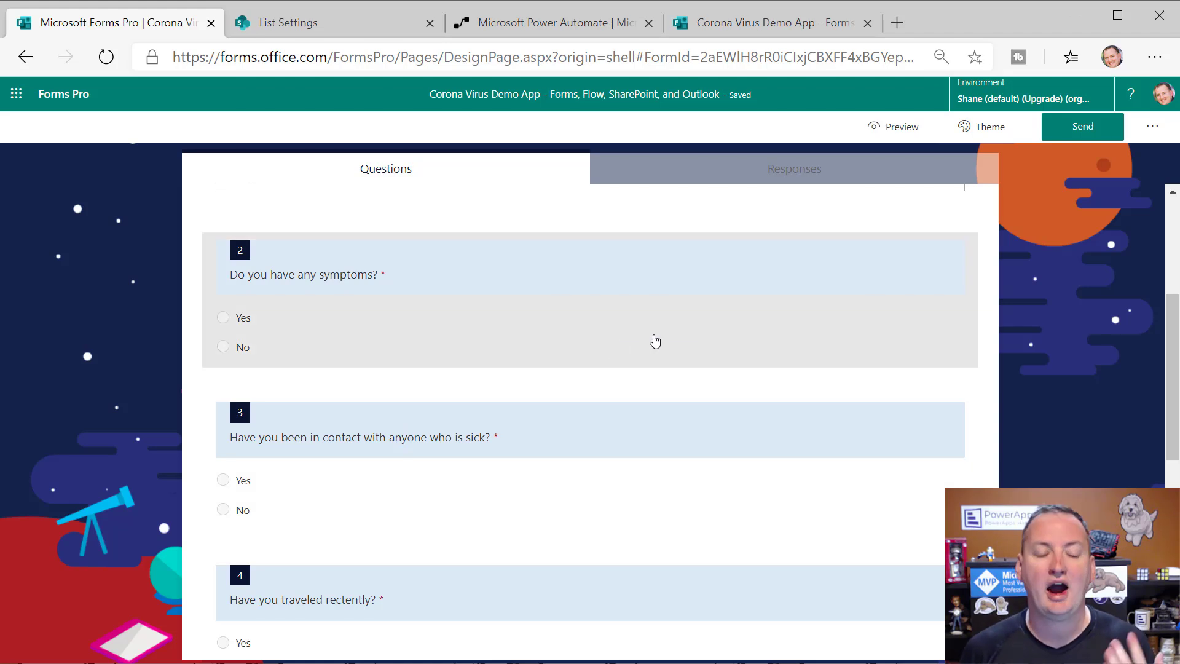
{"action": "scroll", "coordinate": [631, 318], "scroll_direction": "up", "scroll_amount": 5}
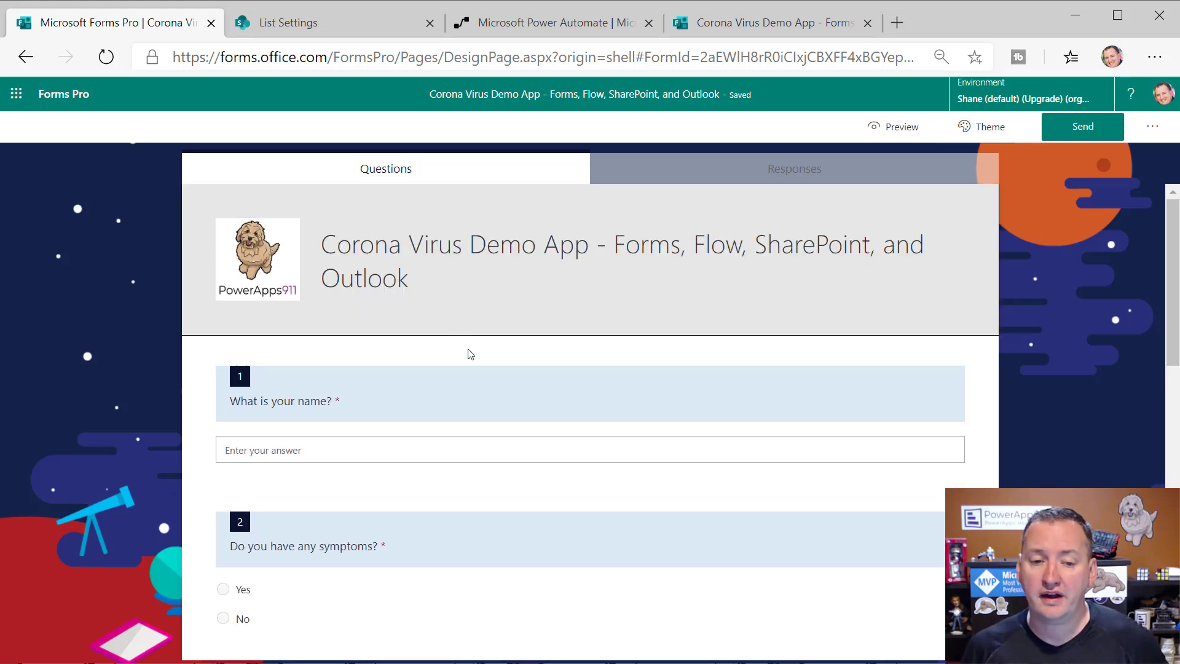
- Look through the survey's Settings panel from the '...' menu, then reopen the extra options
{"action": "left_click", "coordinate": [1152, 131]}
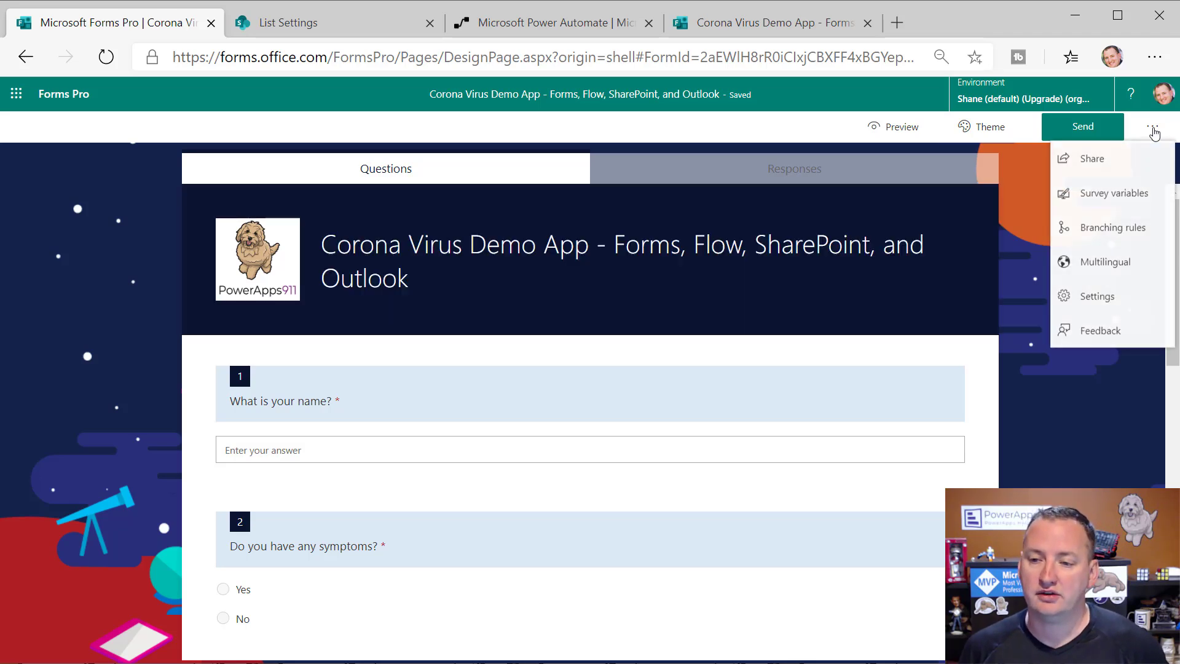
{"action": "left_click", "coordinate": [1103, 303]}
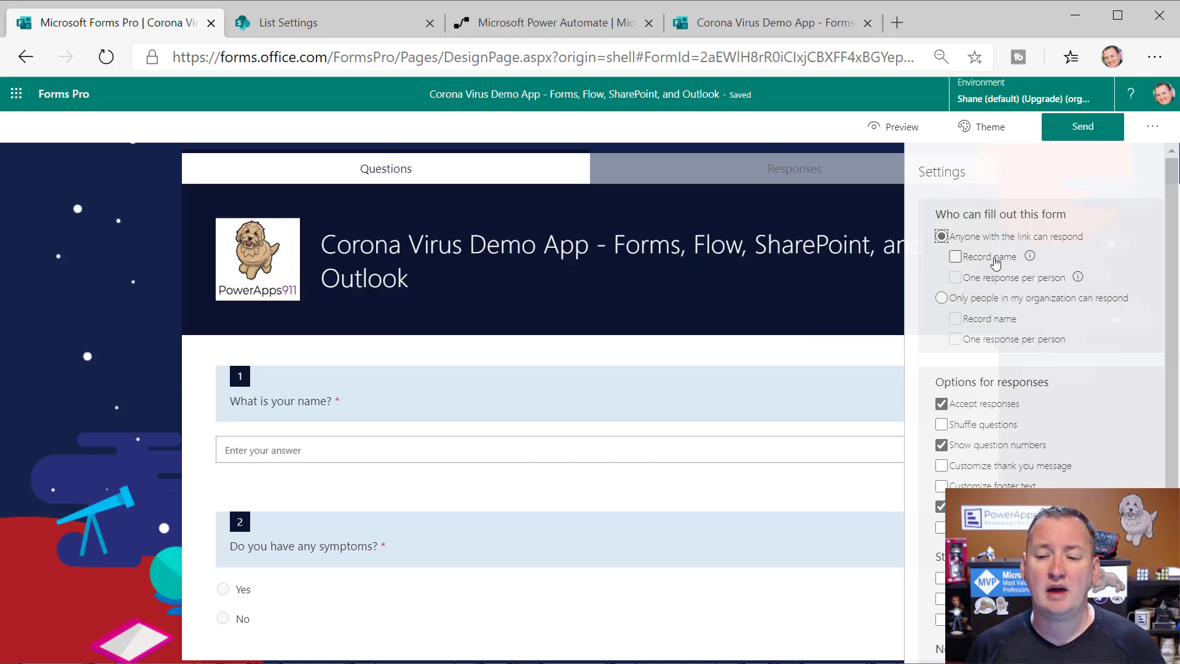
{"action": "mouse_move", "coordinate": [1031, 259]}
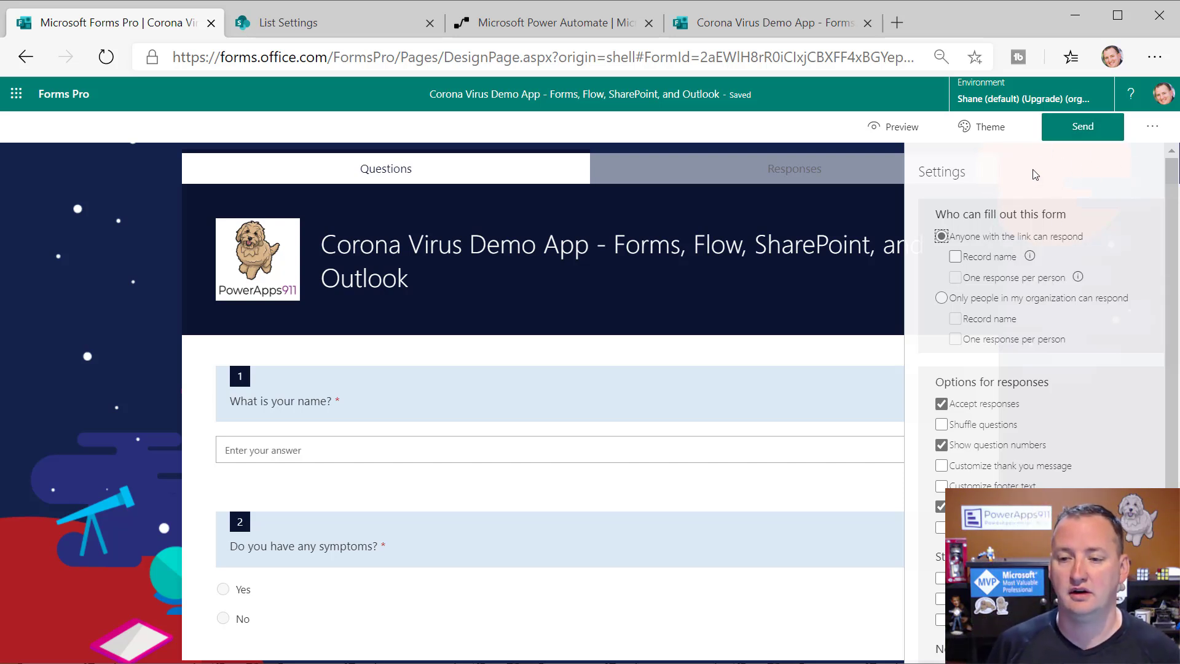
{"action": "left_click", "coordinate": [1151, 129]}
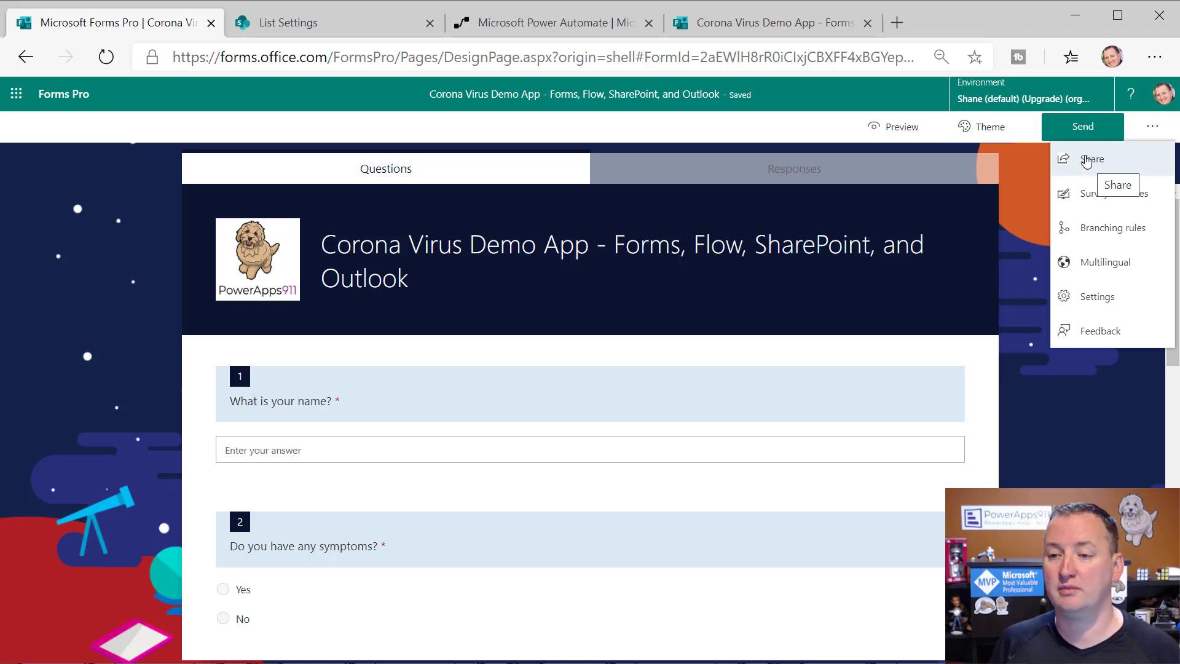
- Display the survey's shareable response link under Send > Link, then switch to Power Automate
{"action": "left_click", "coordinate": [1100, 138]}
{"action": "left_click", "coordinate": [1099, 138]}
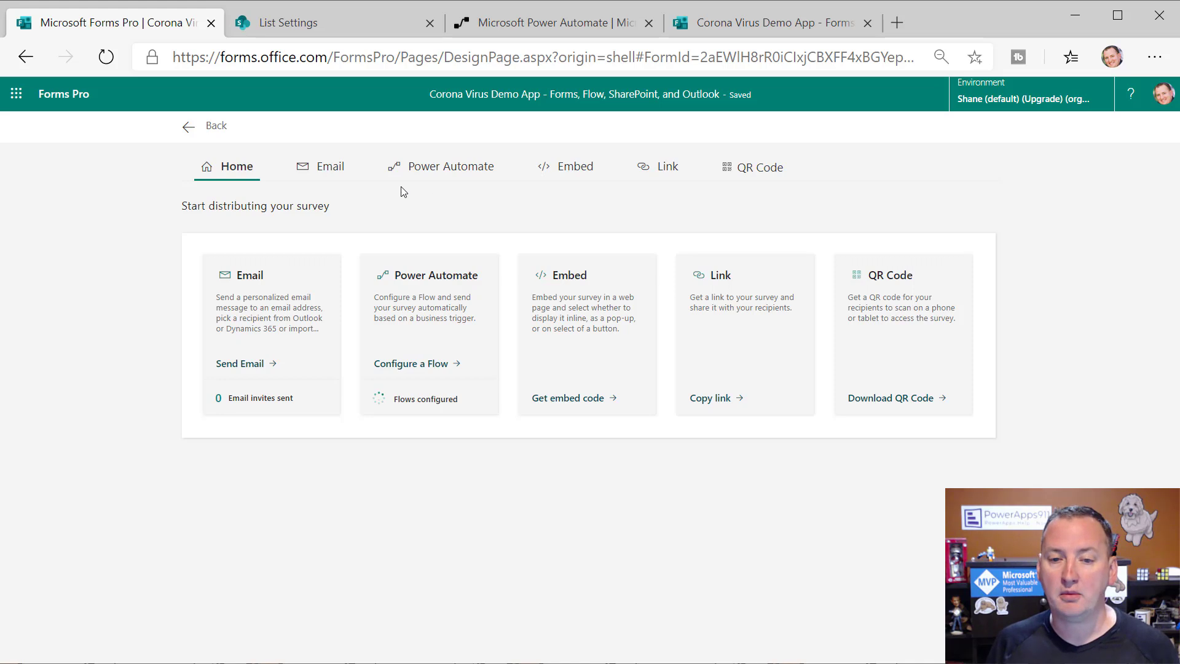
{"action": "left_click", "coordinate": [664, 172]}
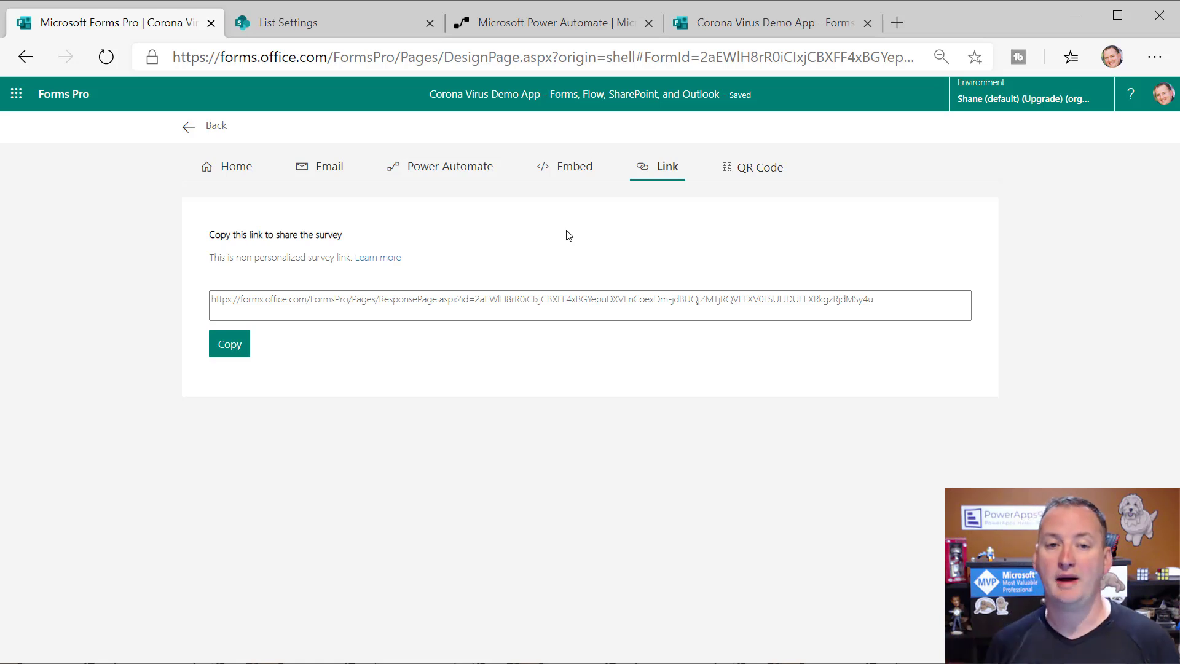
{"action": "left_click", "coordinate": [564, 30]}
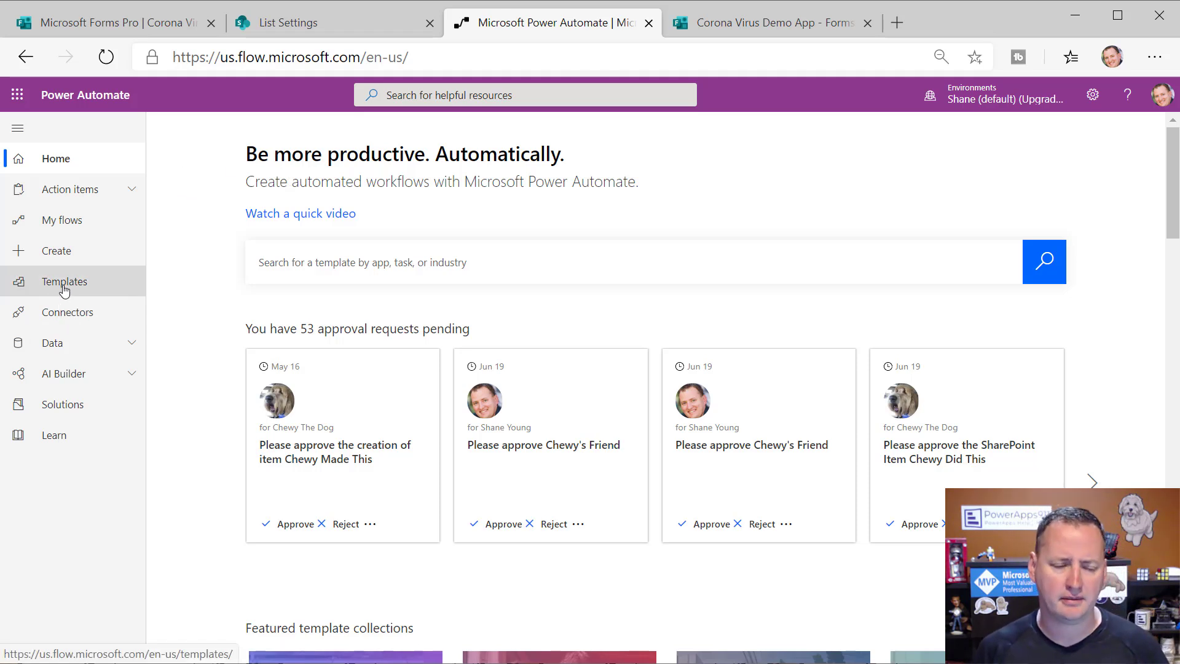
- Search templates for 'forms' and create a flow from 'Record form responses in SharePoint'
{"action": "left_click", "coordinate": [61, 252]}
{"action": "left_click", "coordinate": [92, 281]}
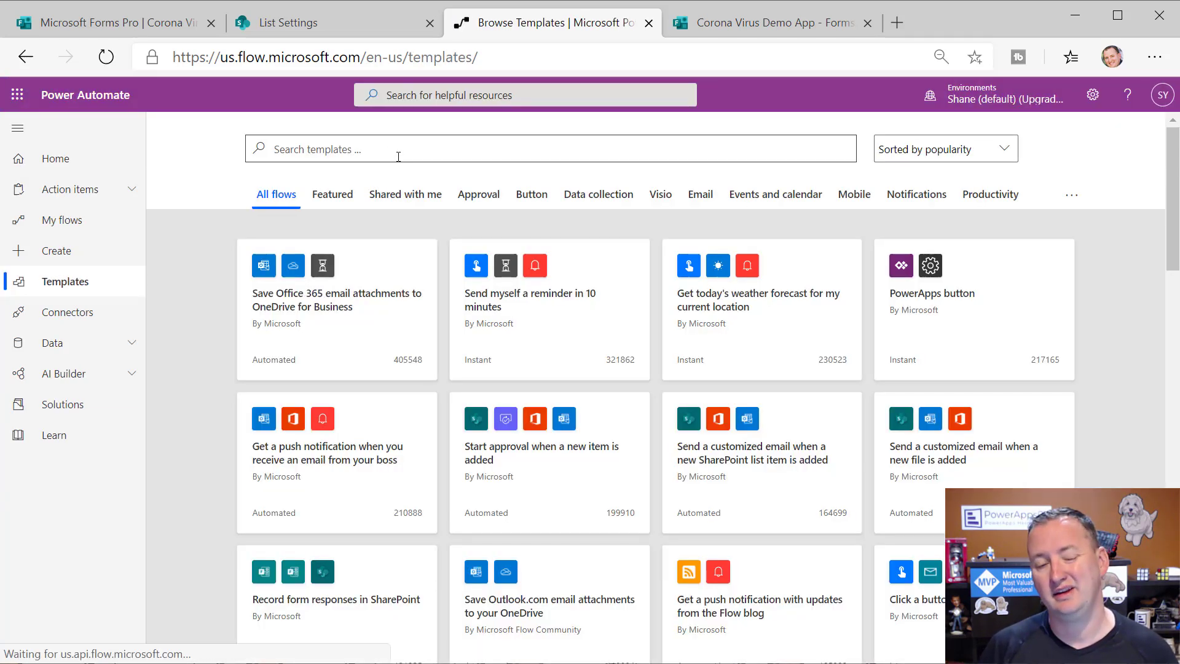
{"action": "left_click", "coordinate": [380, 152]}
{"action": "type", "text": "forms"}
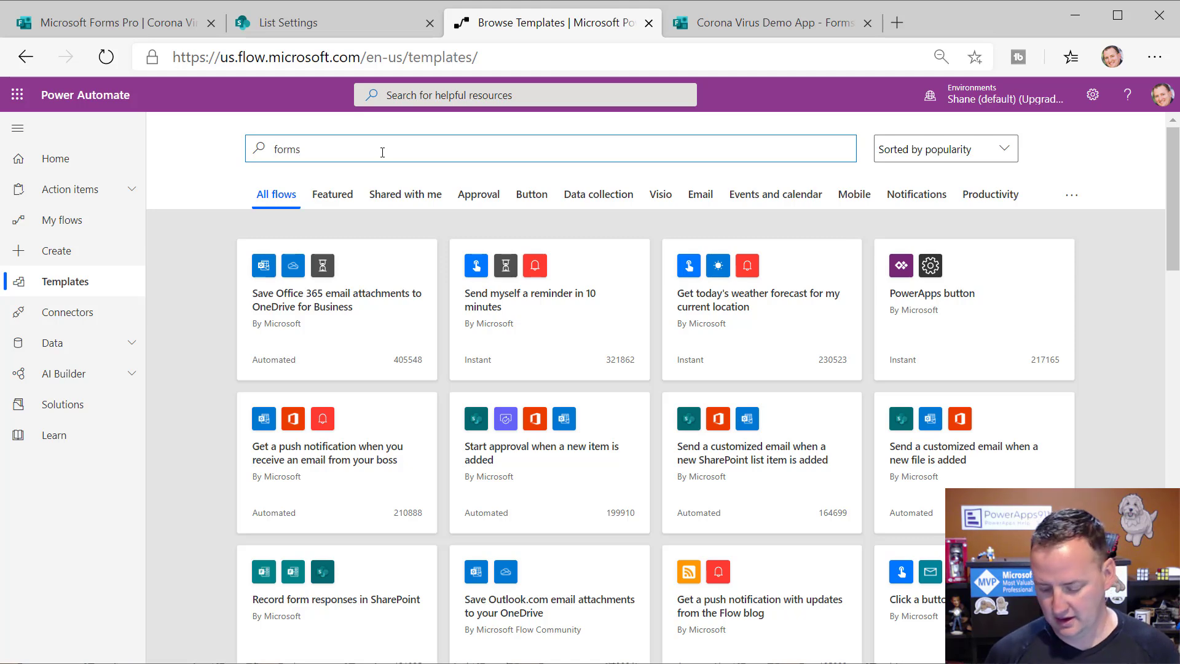
{"action": "key", "text": "Return"}
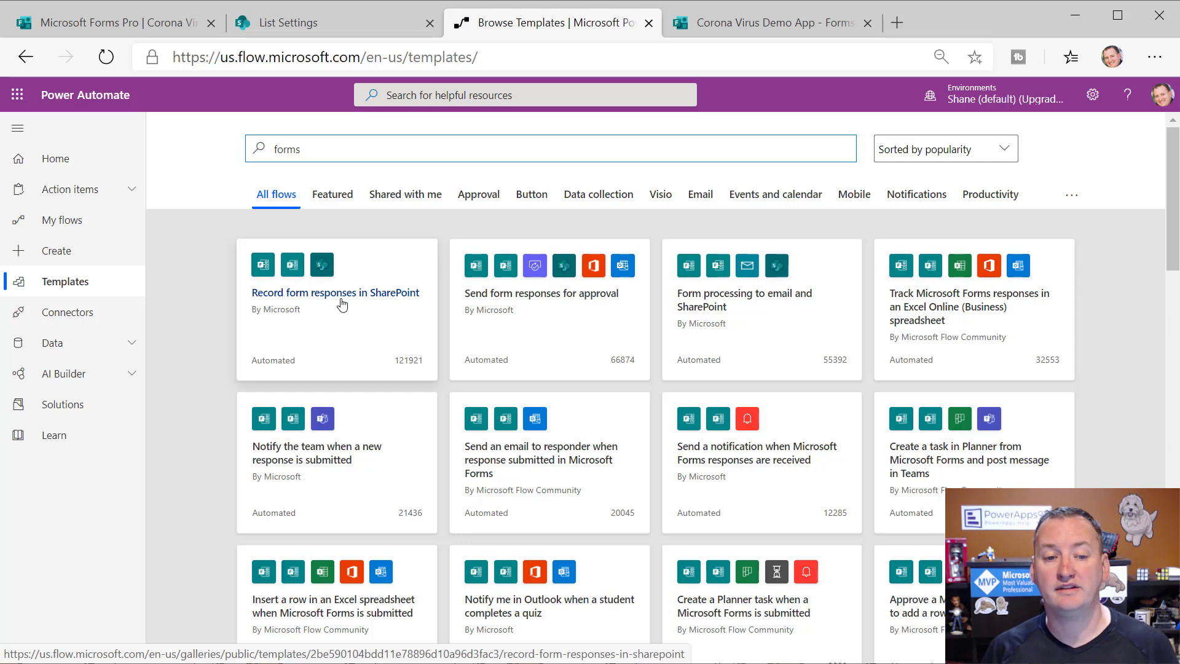
{"action": "left_click", "coordinate": [364, 300]}
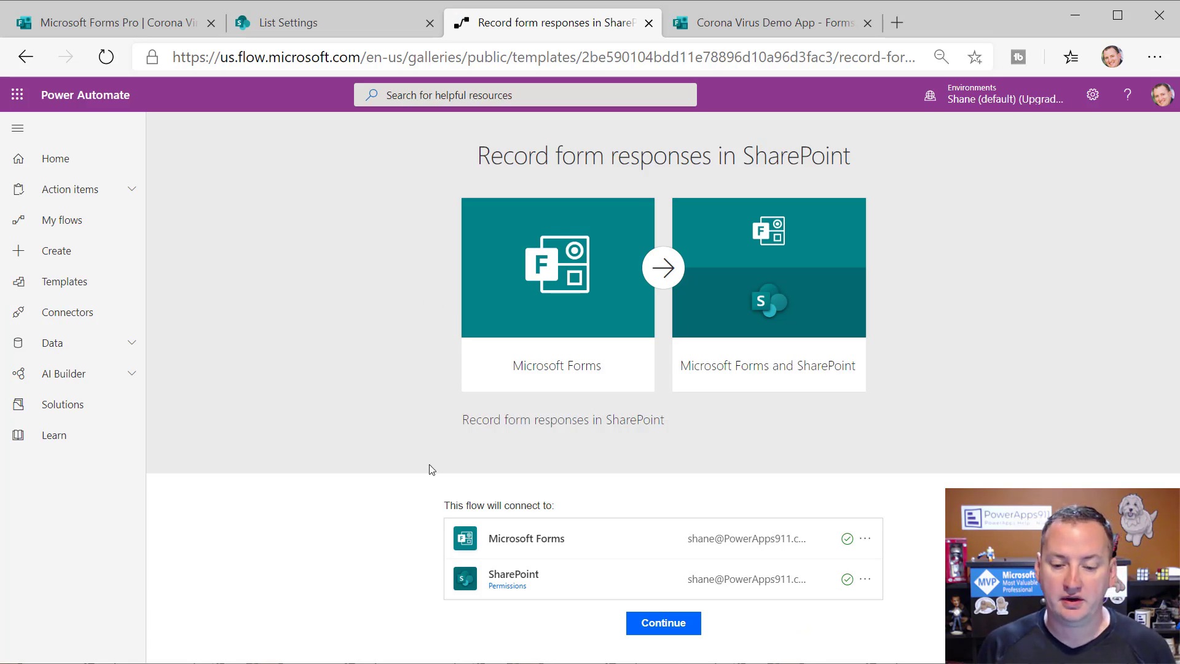
{"action": "left_click", "coordinate": [677, 632]}
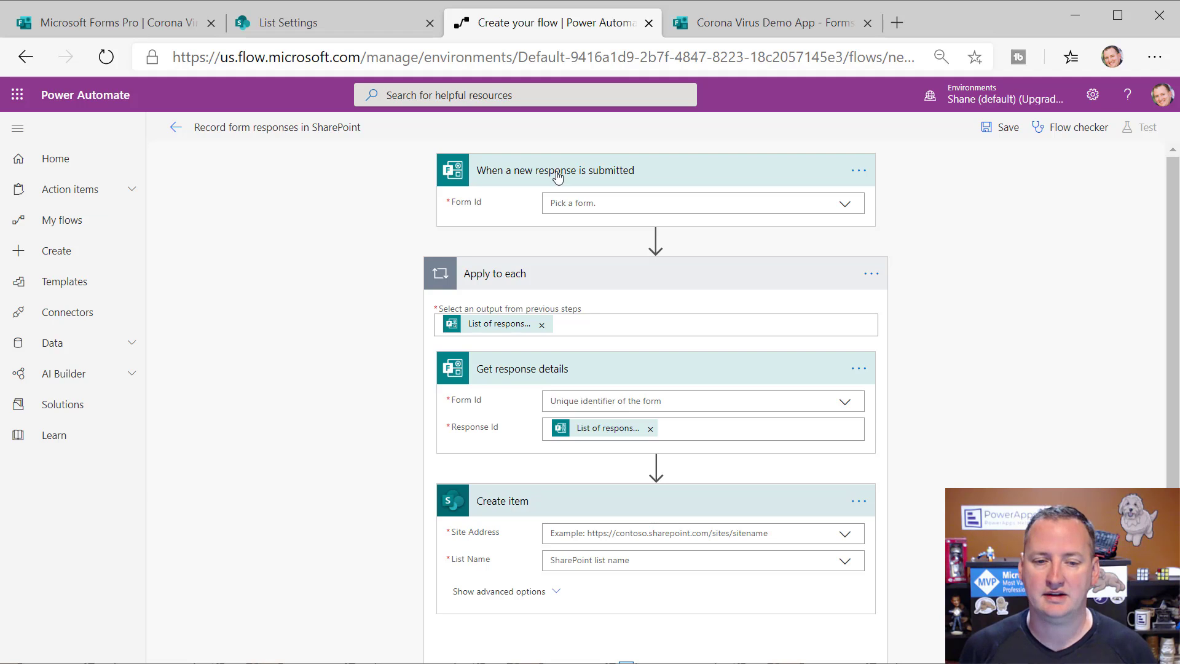
- Set the new-response trigger's Form Id to the Corona Virus Demo App survey
{"action": "left_click", "coordinate": [847, 206]}
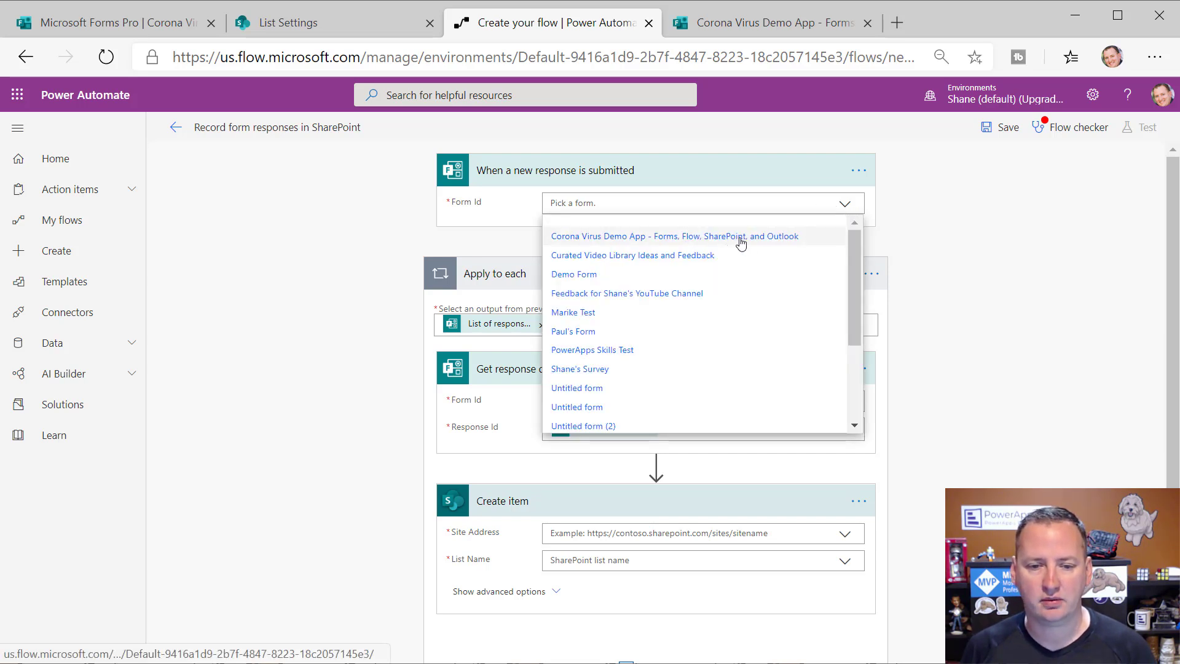
{"action": "left_click", "coordinate": [138, 22]}
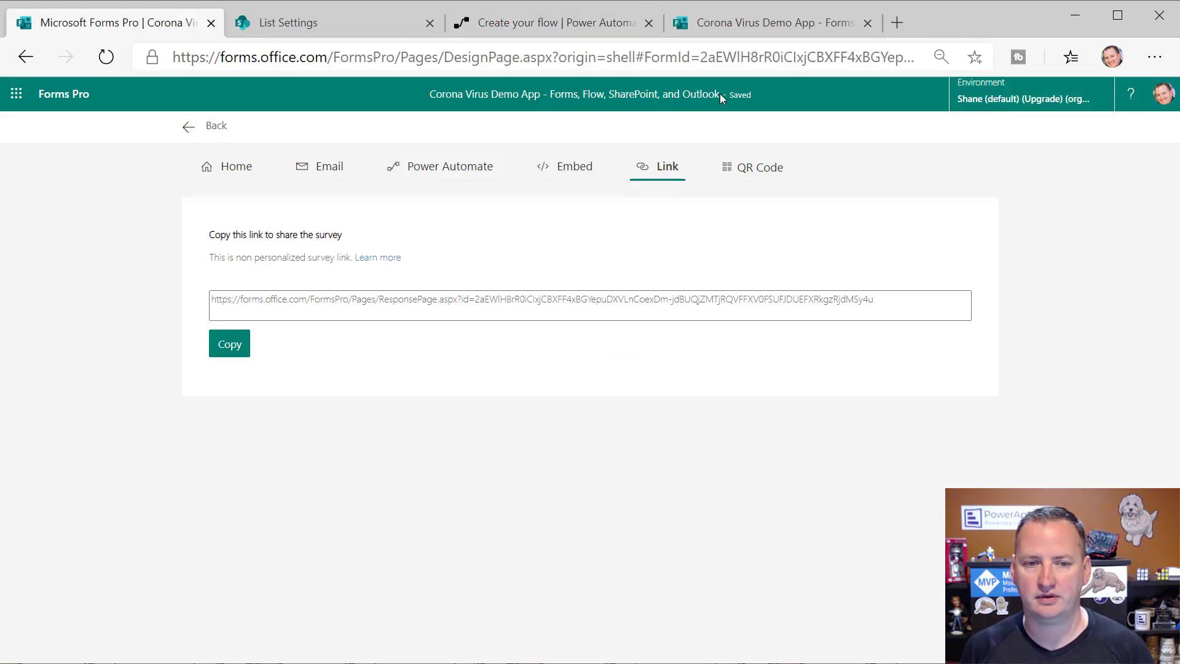
{"action": "left_click", "coordinate": [547, 22]}
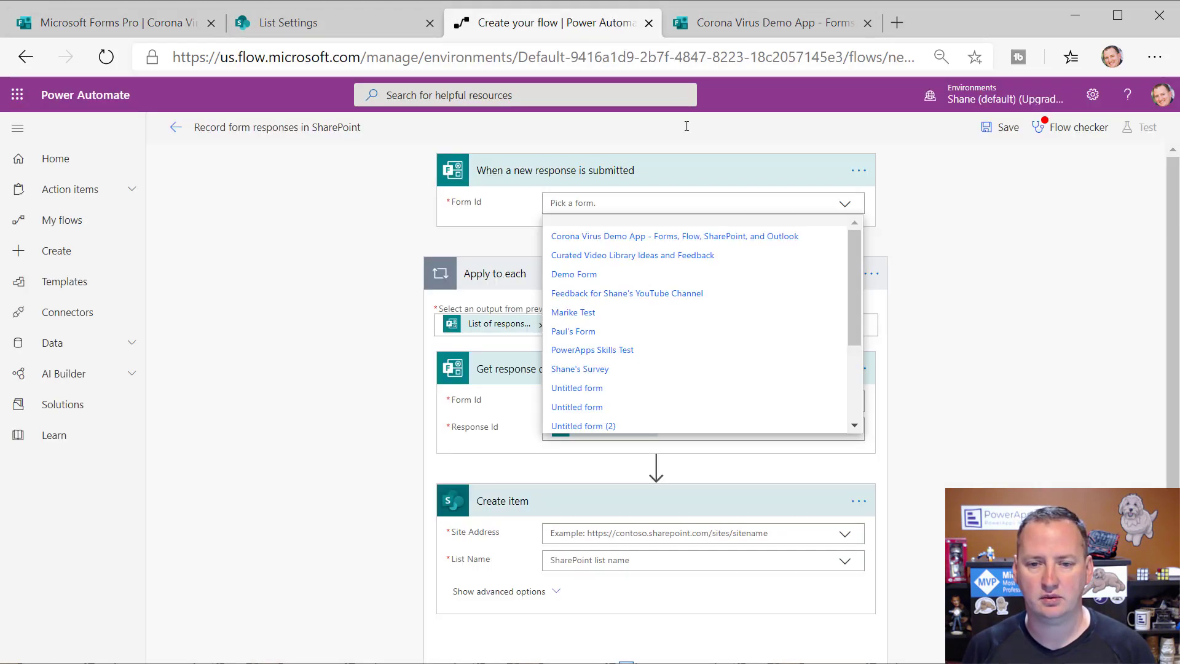
{"action": "left_click", "coordinate": [770, 239]}
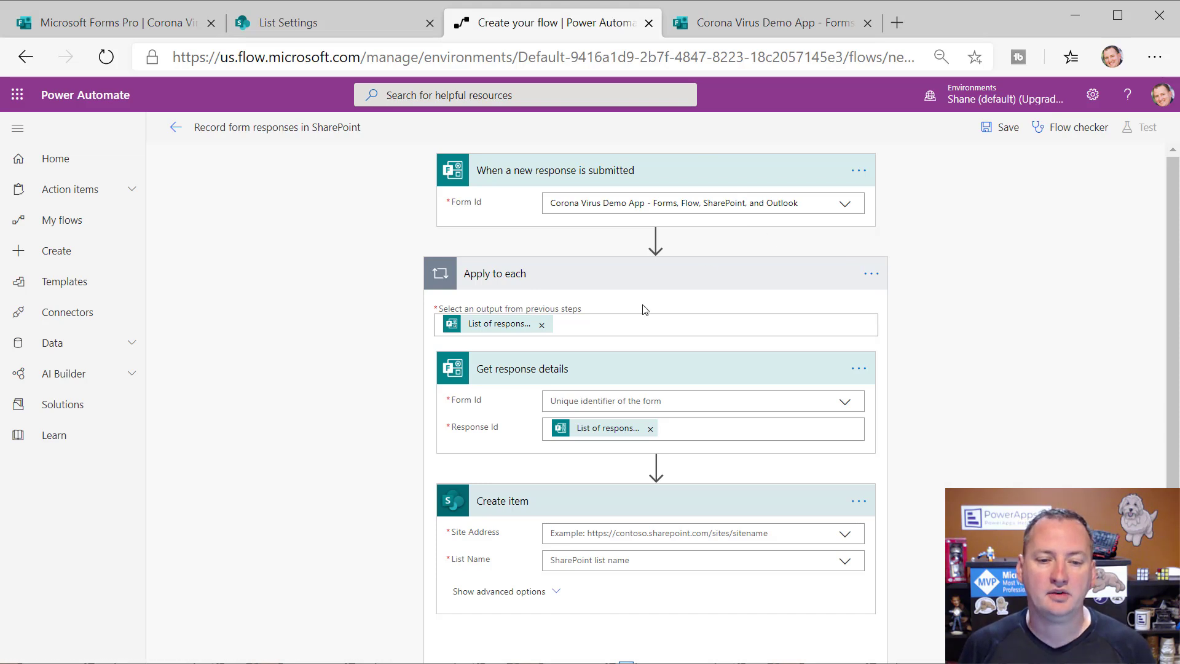
{"action": "scroll", "coordinate": [647, 301], "scroll_direction": "down", "scroll_amount": 1}
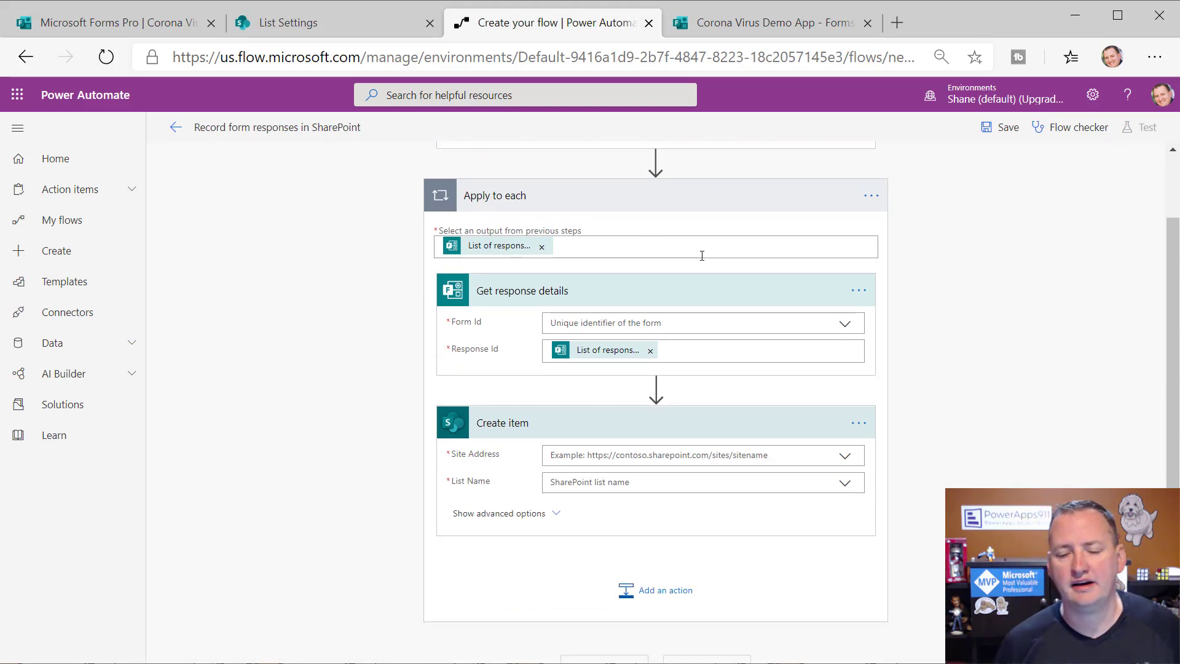
{"action": "scroll", "coordinate": [702, 255], "scroll_direction": "up", "scroll_amount": 1}
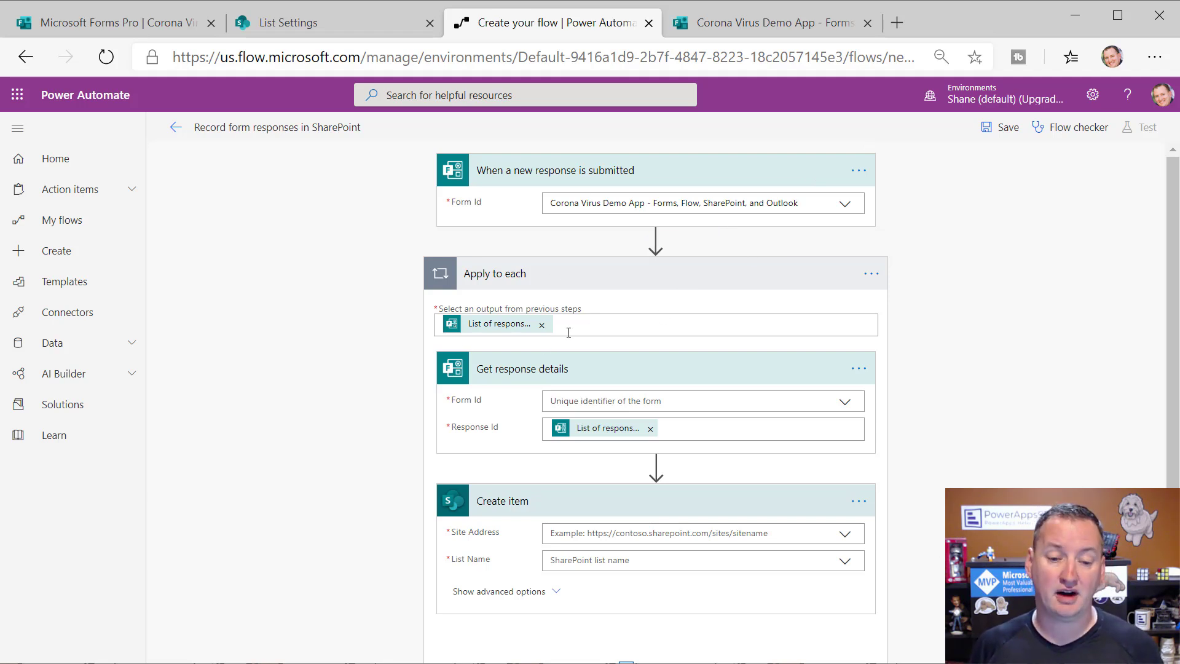
{"action": "scroll", "coordinate": [568, 332], "scroll_direction": "down", "scroll_amount": 1}
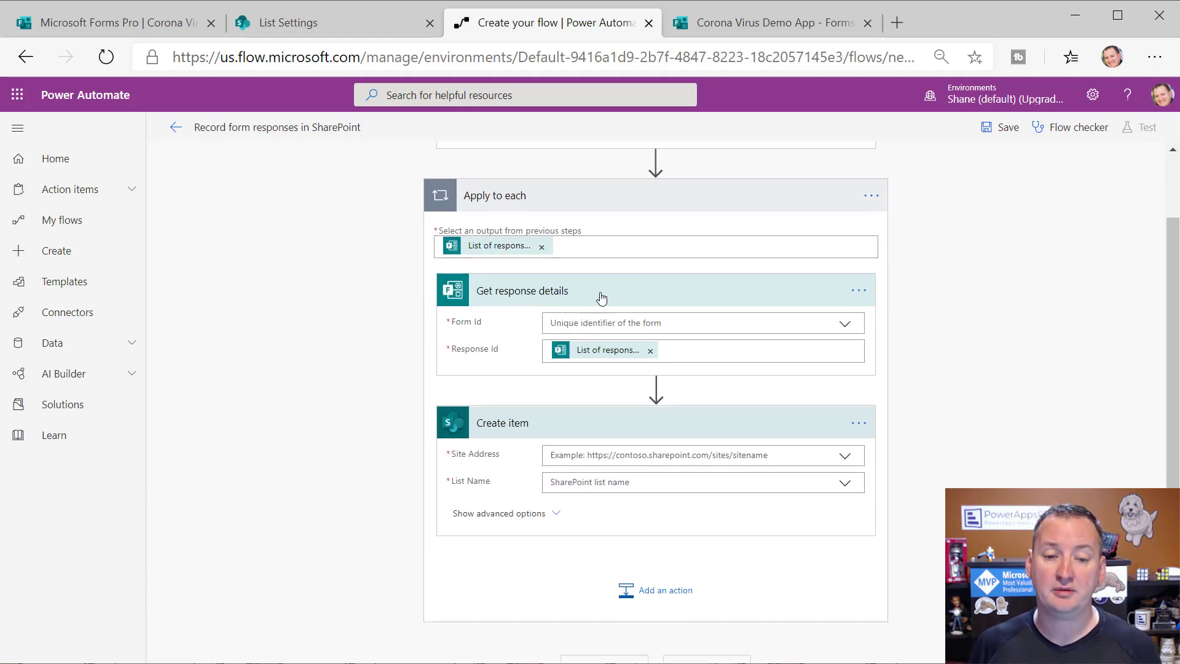
- Point Get response details at the Corona Virus Demo App form as well
{"action": "left_click", "coordinate": [852, 327]}
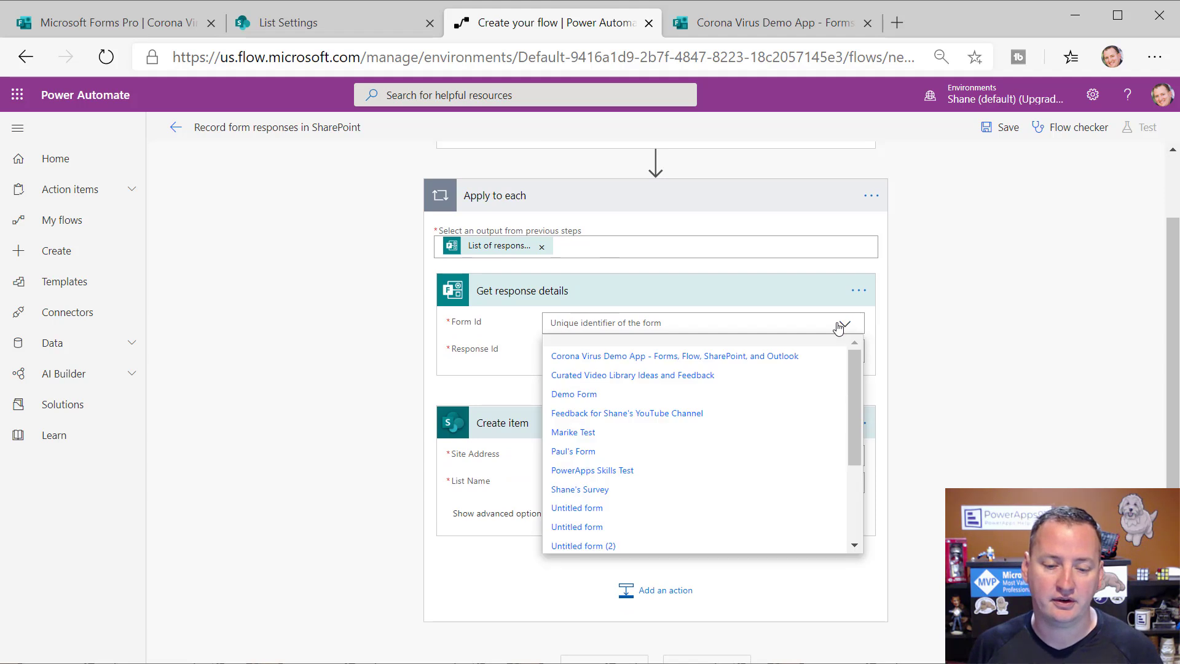
{"action": "left_click", "coordinate": [699, 357]}
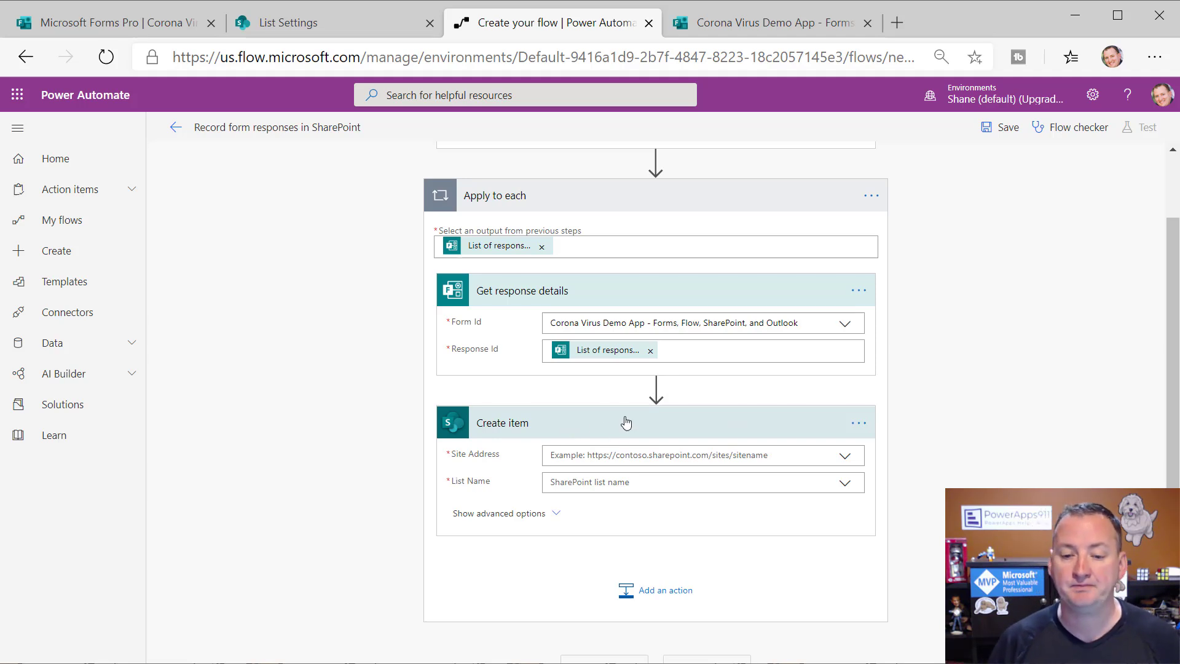
{"action": "scroll", "coordinate": [669, 408], "scroll_direction": "up", "scroll_amount": 1}
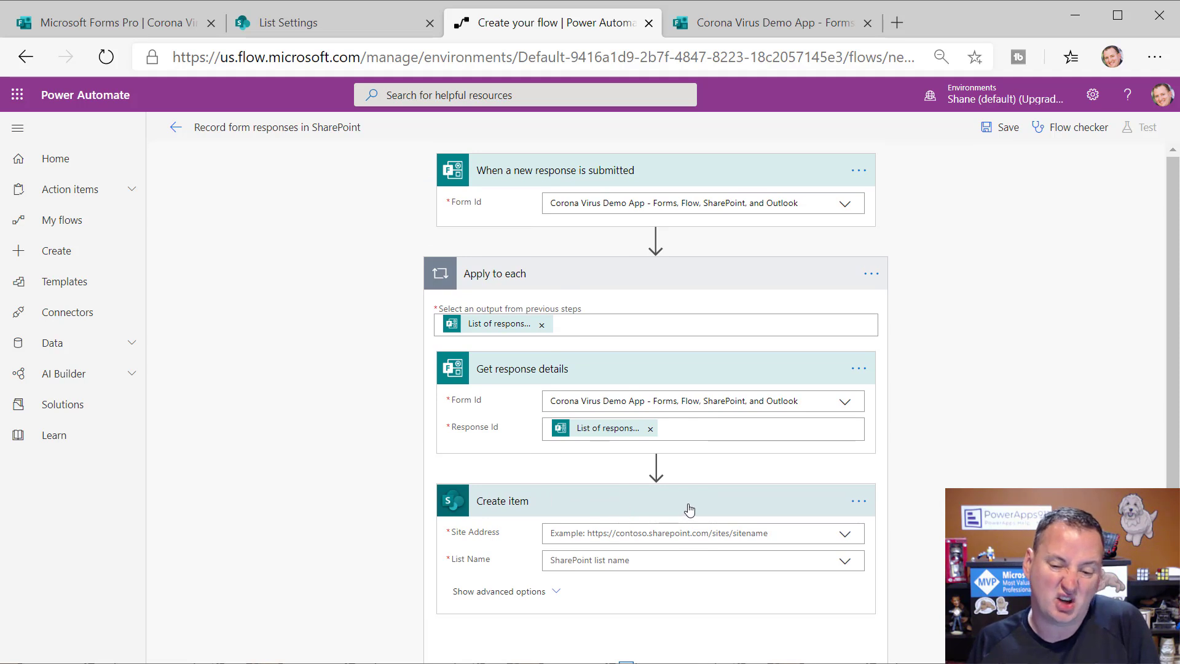
{"action": "left_click", "coordinate": [858, 503]}
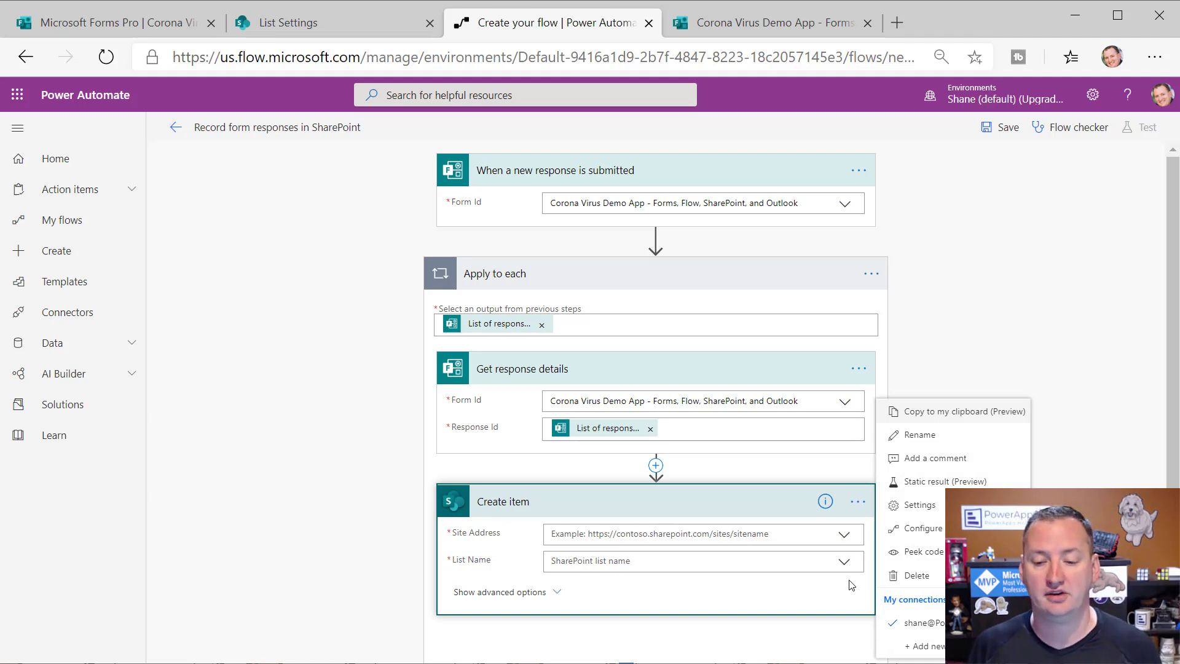
- Point the Create item step at the PowerApps Videos SharePoint site
{"action": "left_click", "coordinate": [745, 505]}
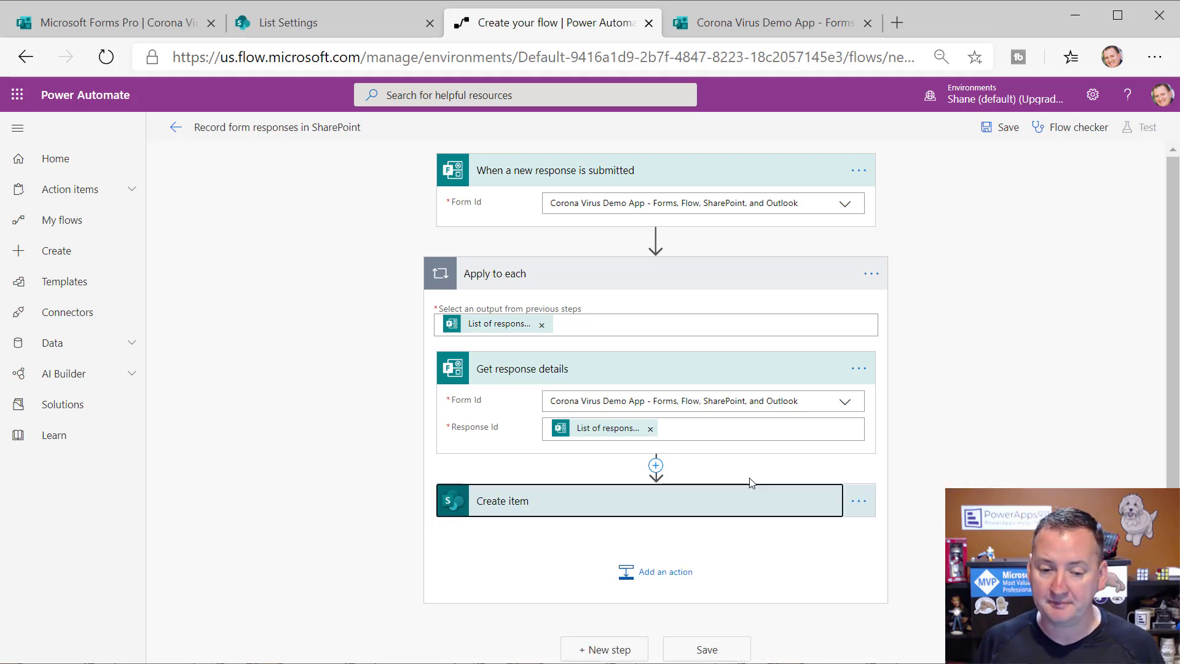
{"action": "left_click", "coordinate": [765, 508]}
{"action": "scroll", "coordinate": [767, 510], "scroll_direction": "down", "scroll_amount": 3}
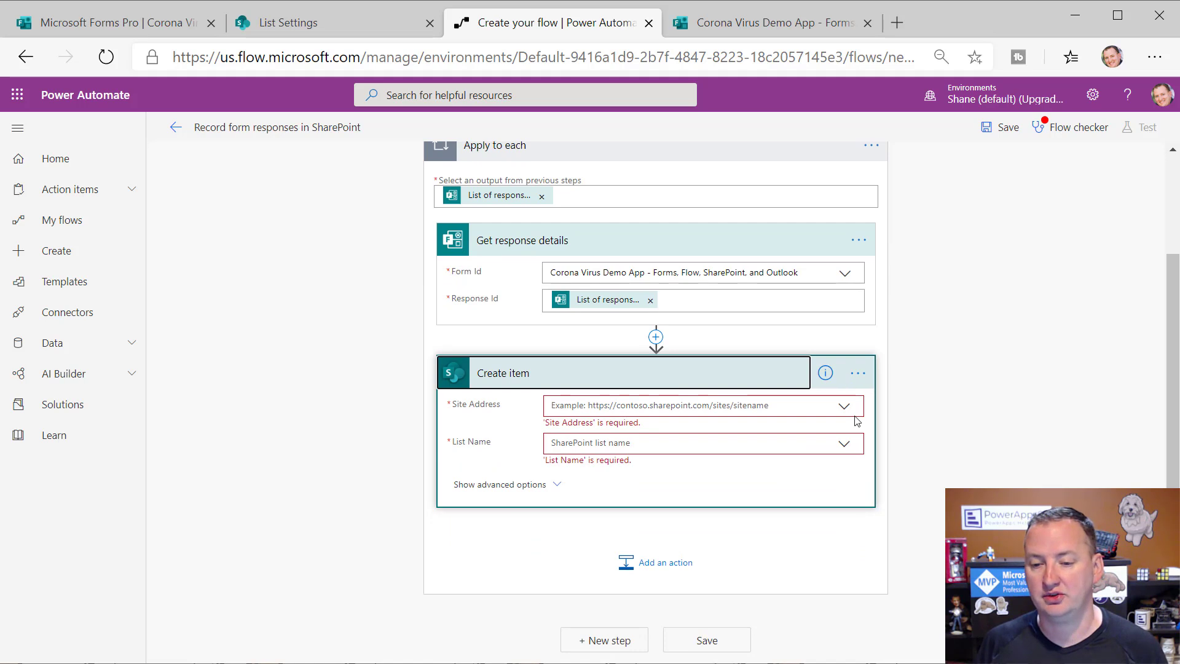
{"action": "left_click", "coordinate": [844, 407]}
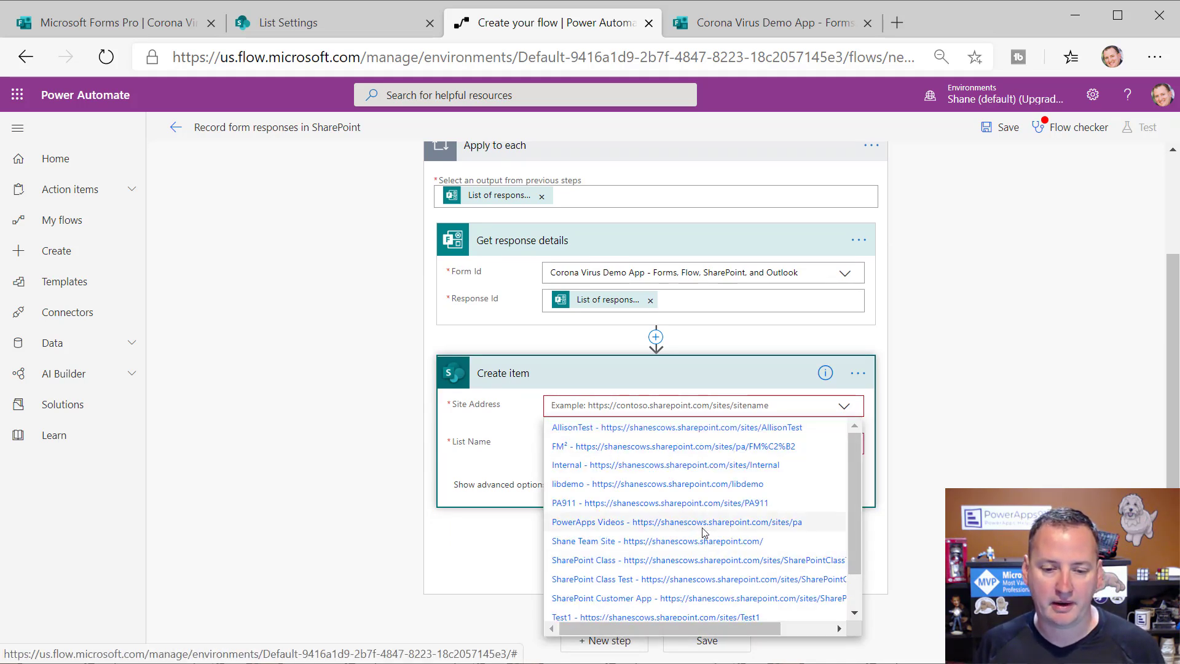
{"action": "left_click", "coordinate": [702, 523]}
- Choose FormsResponses as the list, after checking the survey questions and the list's columns
{"action": "left_click", "coordinate": [844, 445]}
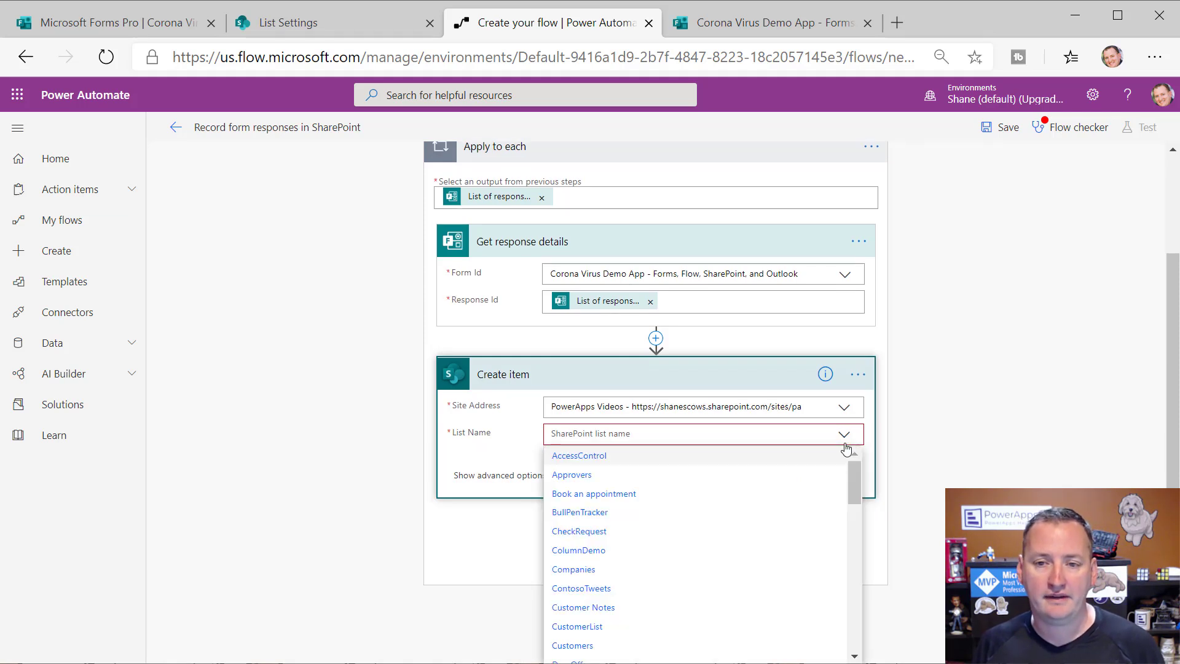
{"action": "scroll", "coordinate": [711, 518], "scroll_direction": "down", "scroll_amount": 1}
{"action": "scroll", "coordinate": [653, 546], "scroll_direction": "down", "scroll_amount": 8}
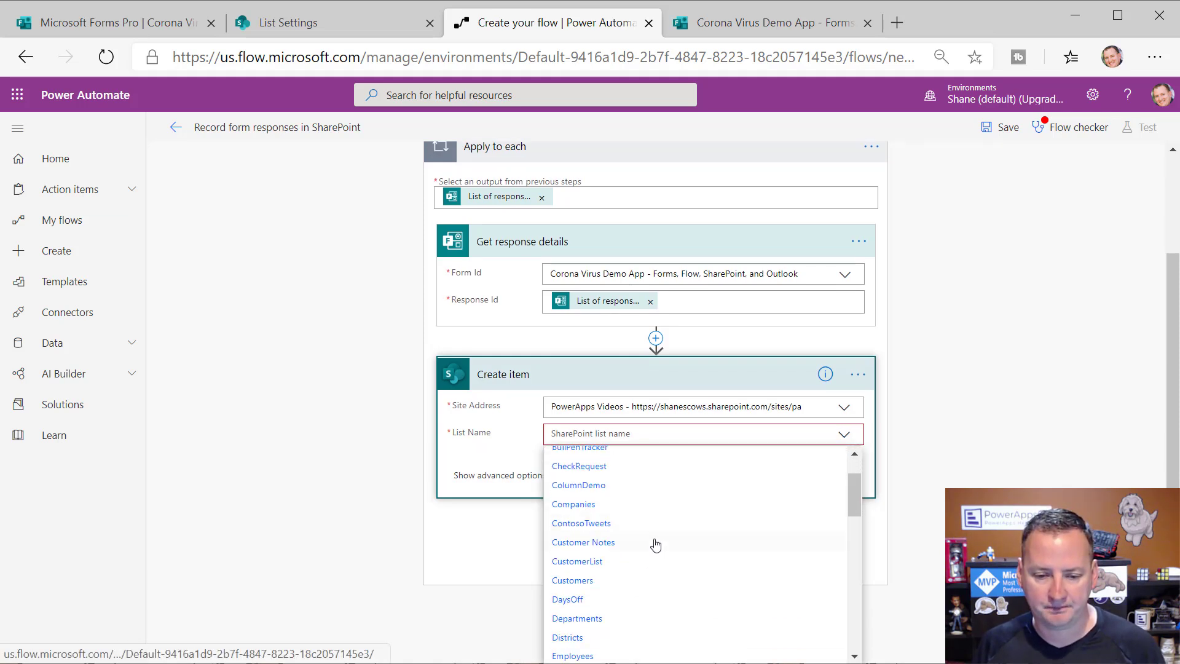
{"action": "scroll", "coordinate": [711, 527], "scroll_direction": "down", "scroll_amount": 5}
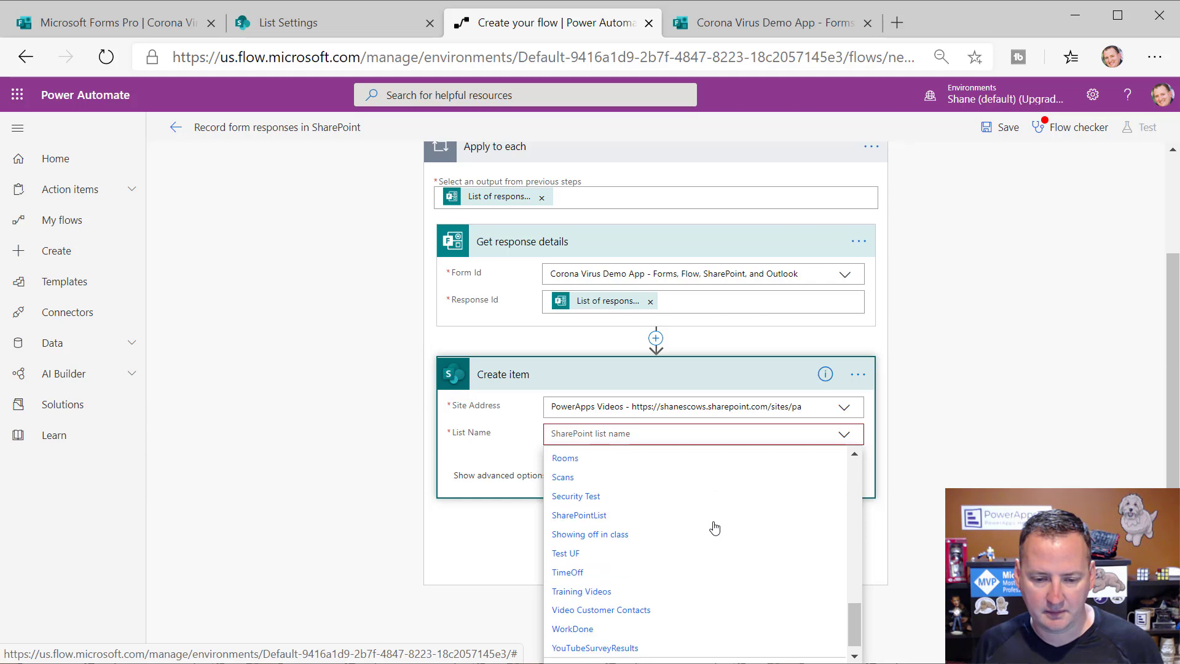
{"action": "left_click", "coordinate": [807, 17]}
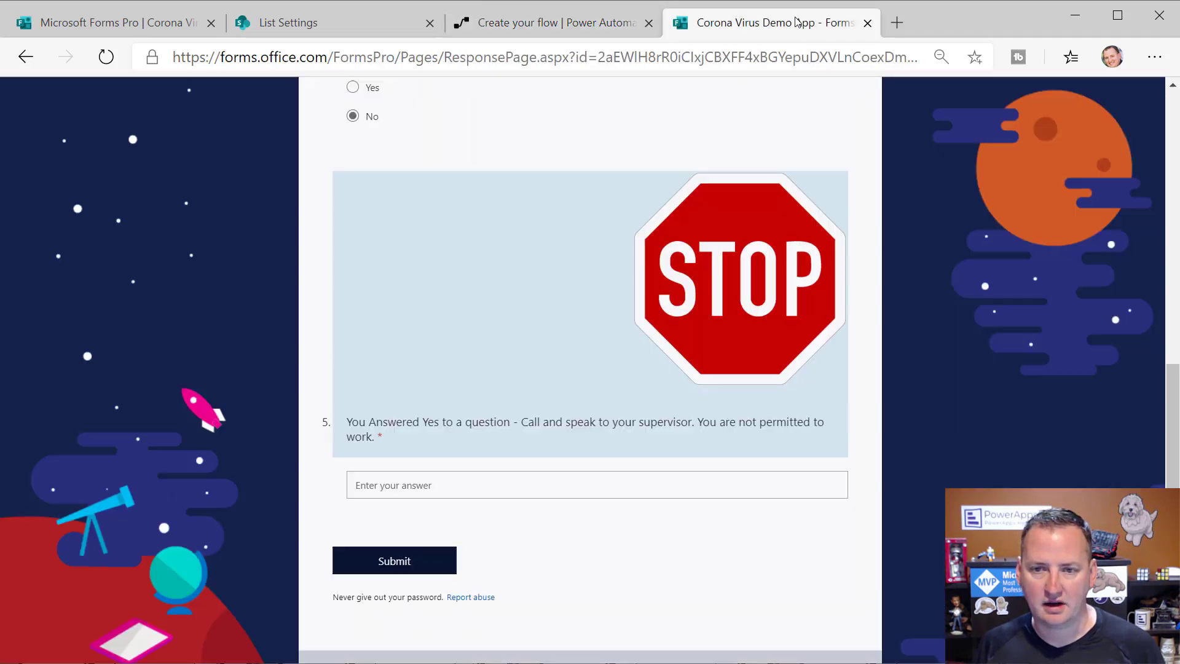
{"action": "left_click", "coordinate": [278, 23]}
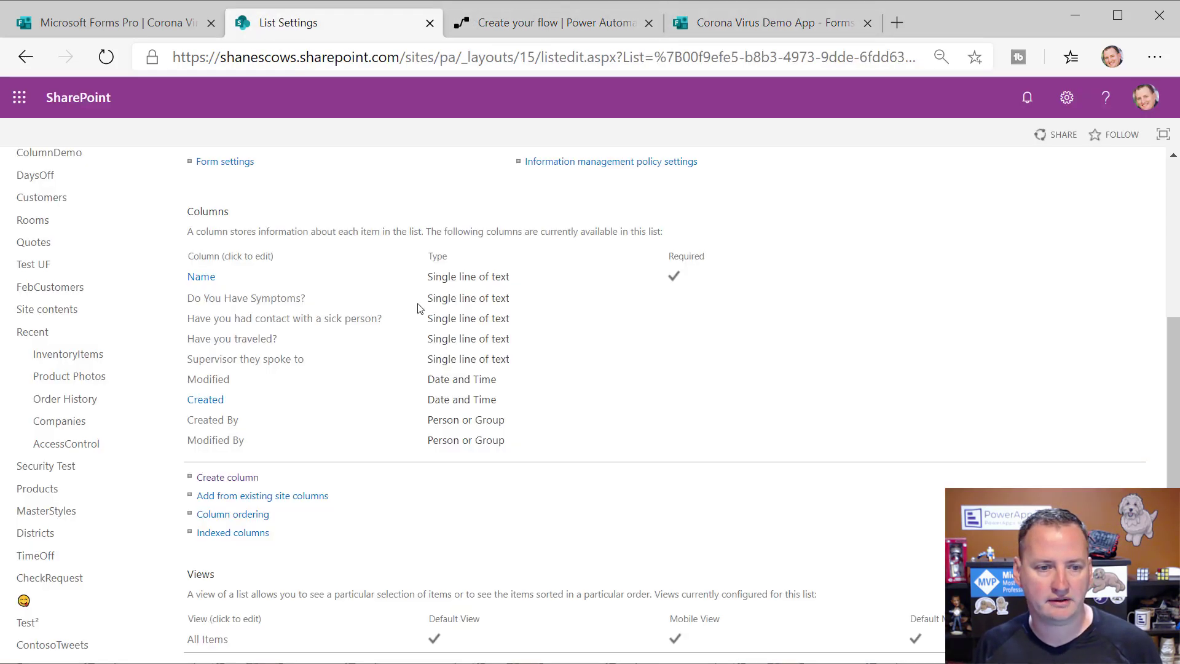
{"action": "scroll", "coordinate": [420, 308], "scroll_direction": "up", "scroll_amount": 5}
{"action": "left_click", "coordinate": [587, 24]}
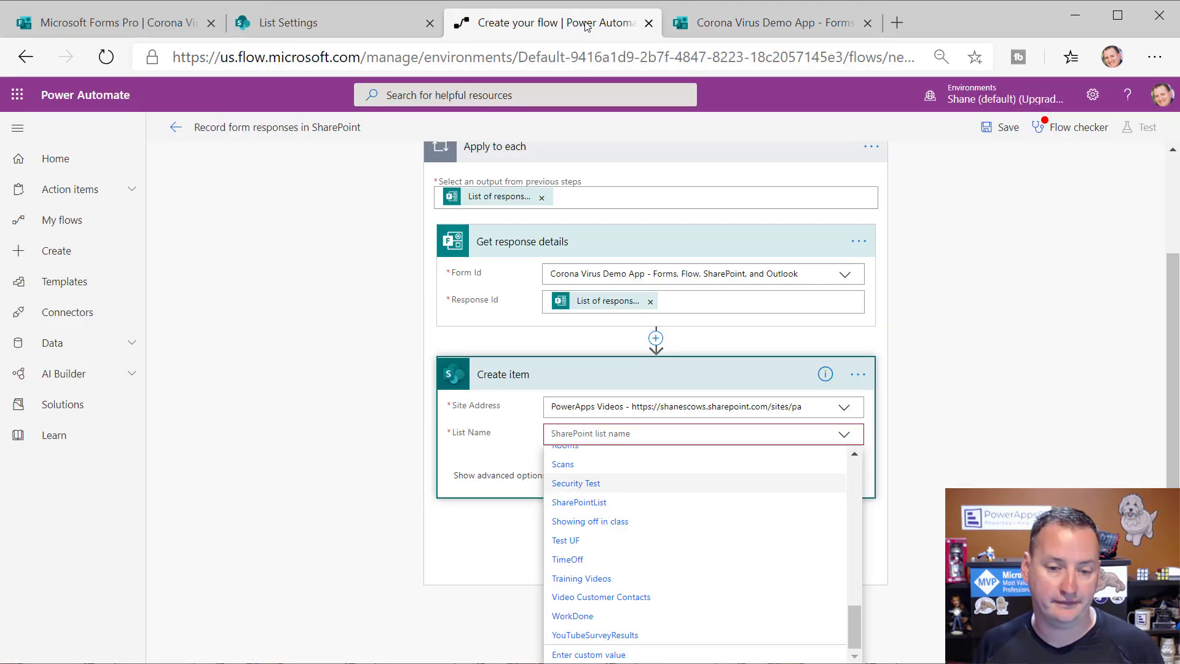
{"action": "scroll", "coordinate": [685, 514], "scroll_direction": "up", "scroll_amount": 5}
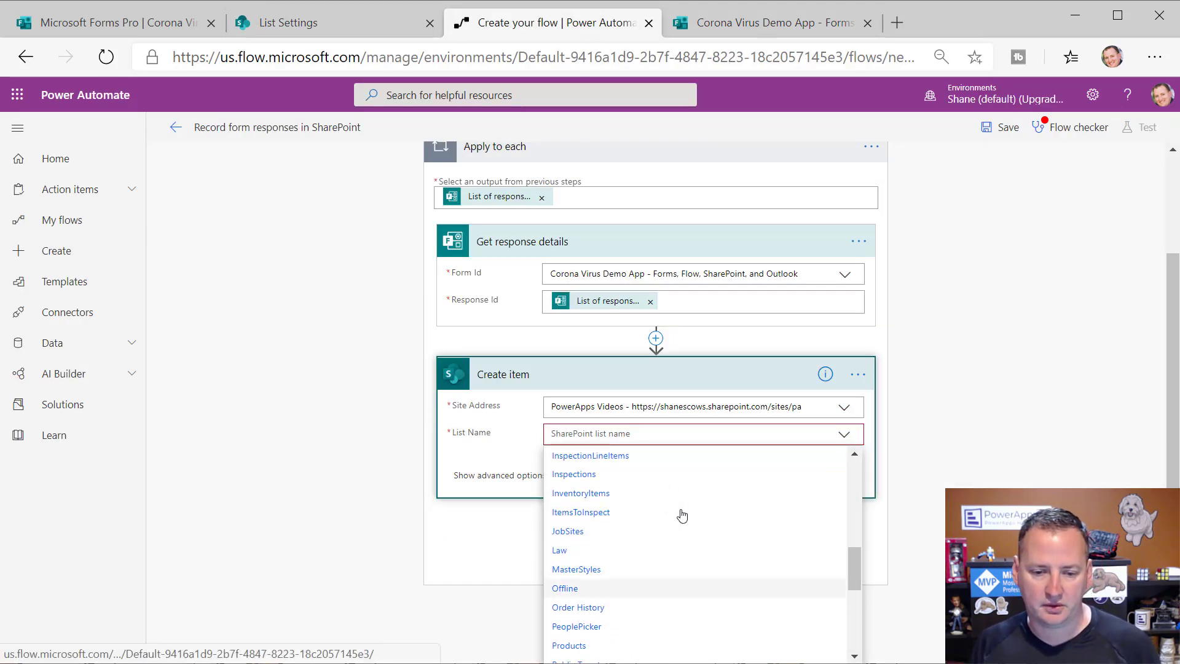
{"action": "scroll", "coordinate": [682, 515], "scroll_direction": "up", "scroll_amount": 2}
{"action": "left_click", "coordinate": [584, 529]}
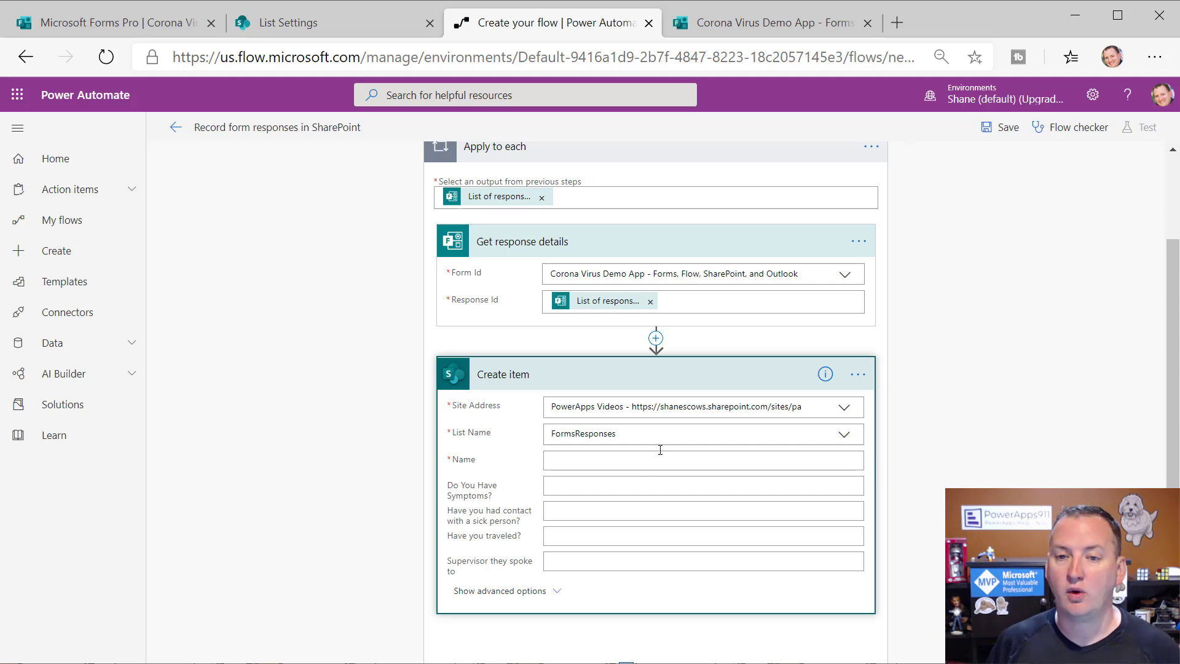
- Review and save the FormsResponses Name column settings, then view the survey's response page
{"action": "left_click", "coordinate": [332, 25]}
{"action": "scroll", "coordinate": [264, 424], "scroll_direction": "down", "scroll_amount": 4}
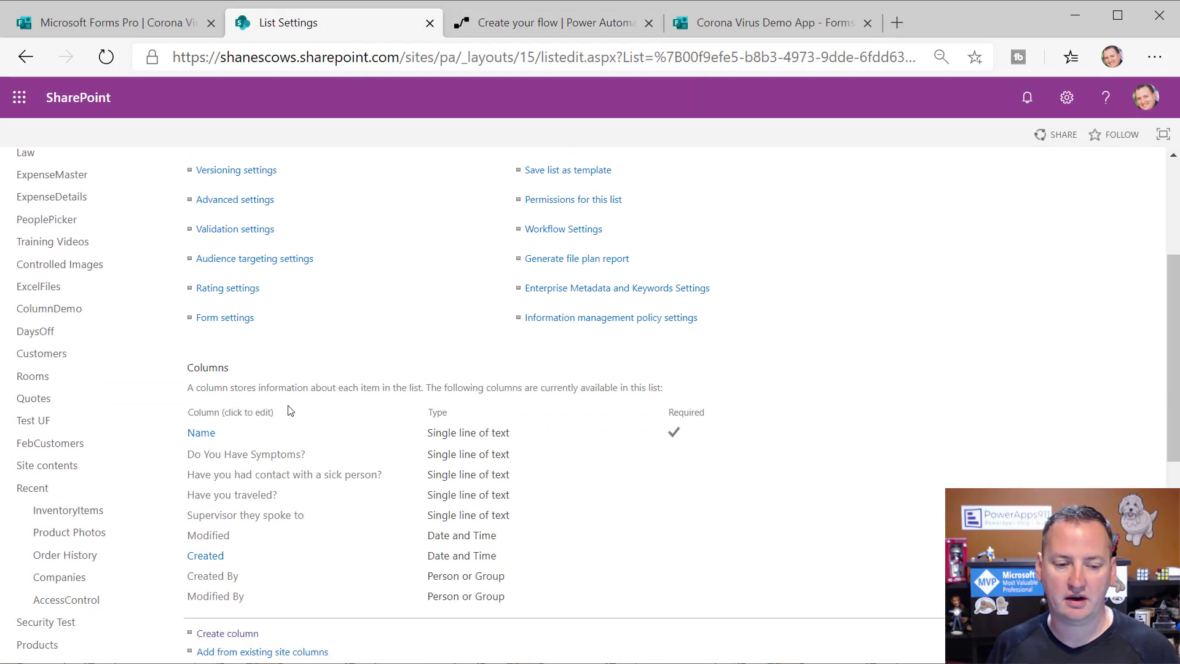
{"action": "left_click", "coordinate": [208, 433]}
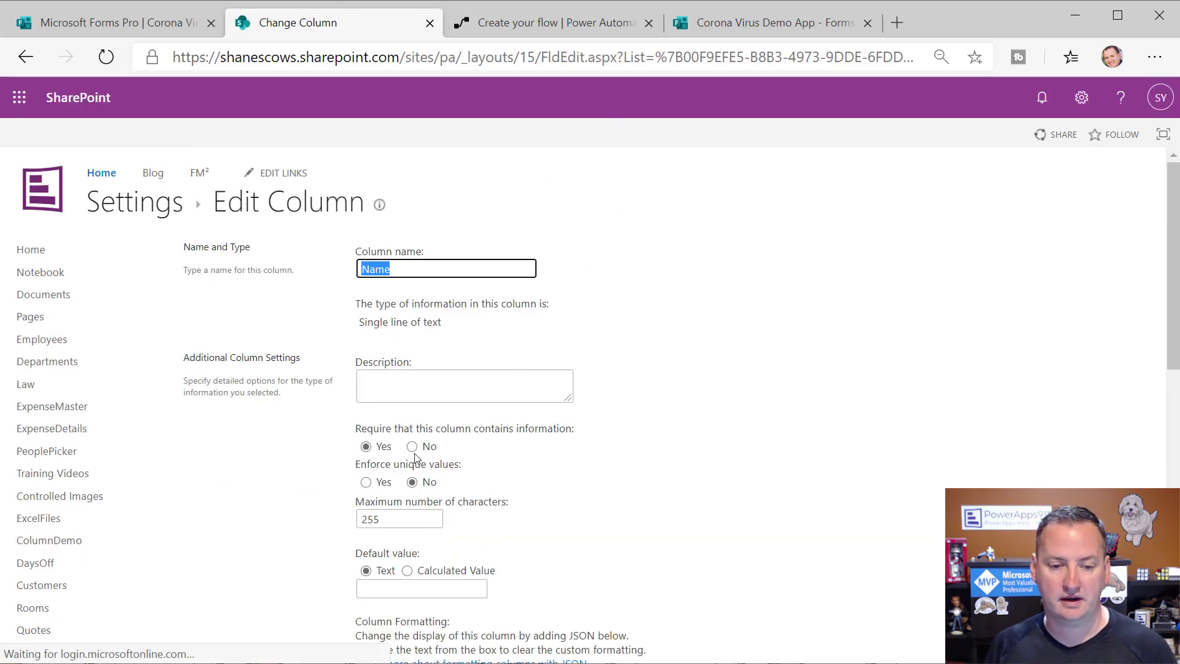
{"action": "scroll", "coordinate": [745, 420], "scroll_direction": "down", "scroll_amount": 10}
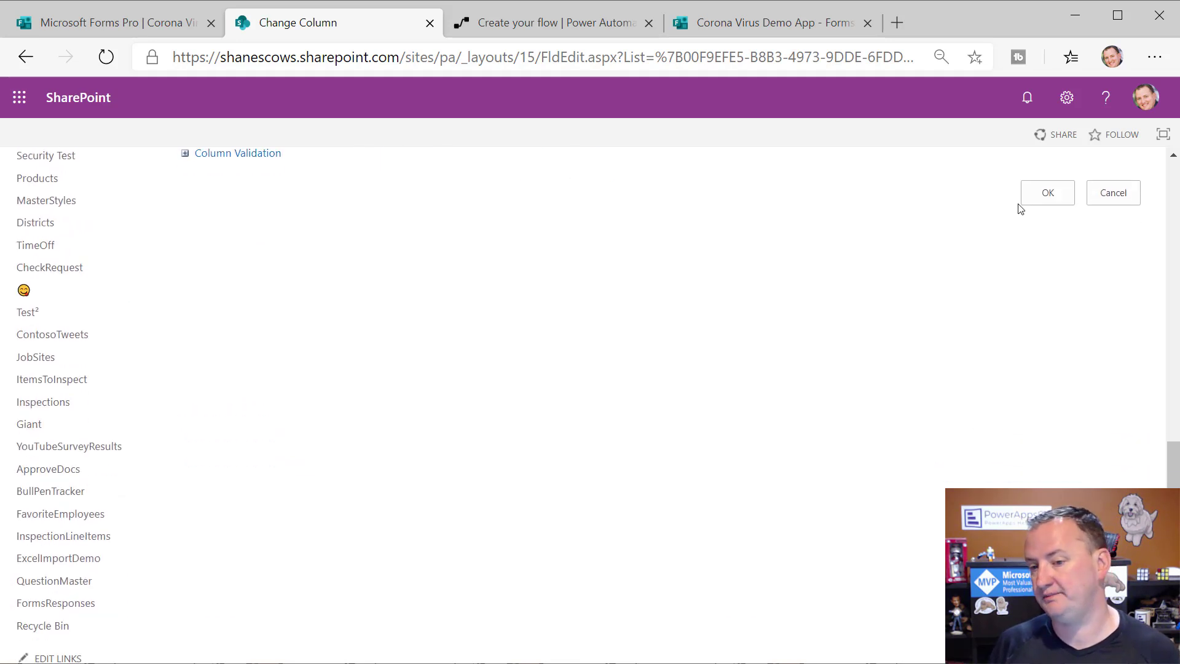
{"action": "left_click", "coordinate": [1045, 192]}
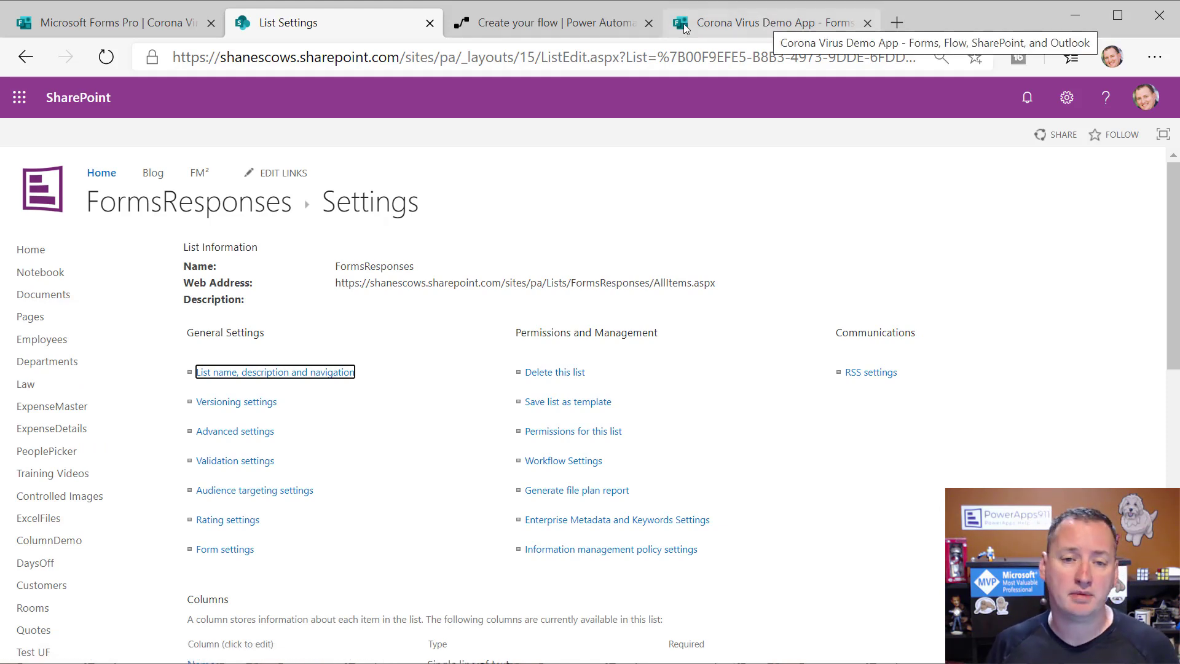
{"action": "left_click", "coordinate": [706, 22]}
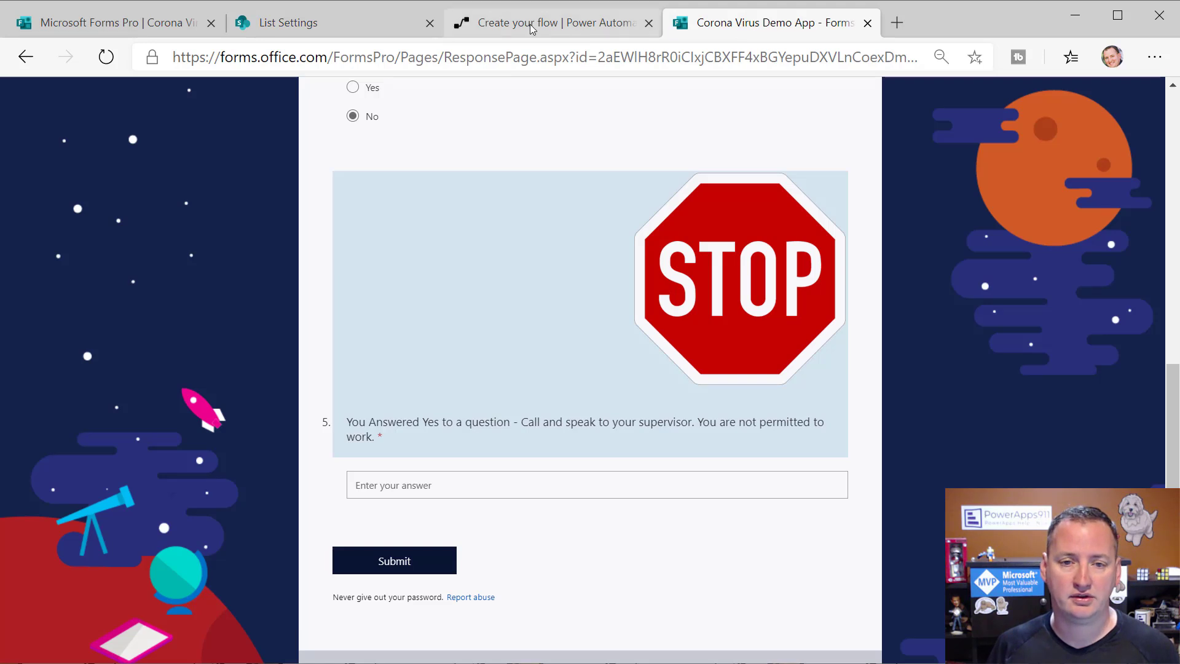
- Fill the Name and symptoms fields with the respondent's name and symptoms answers
{"action": "left_click", "coordinate": [599, 28]}
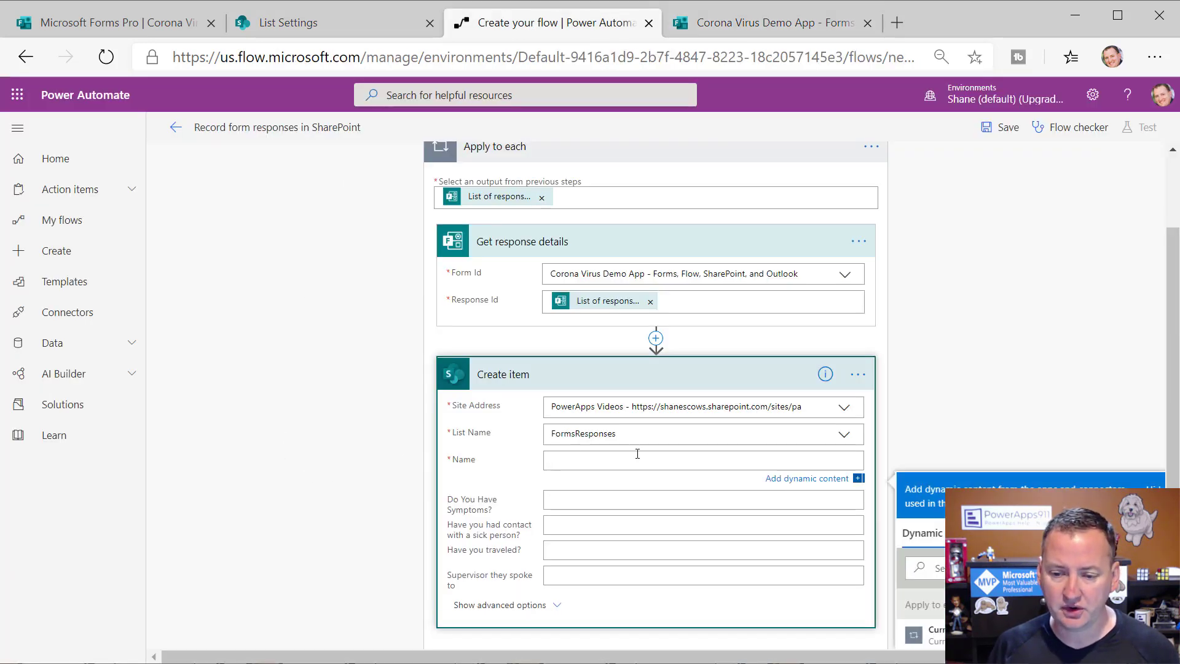
{"action": "scroll", "coordinate": [1072, 417], "scroll_direction": "down", "scroll_amount": 3}
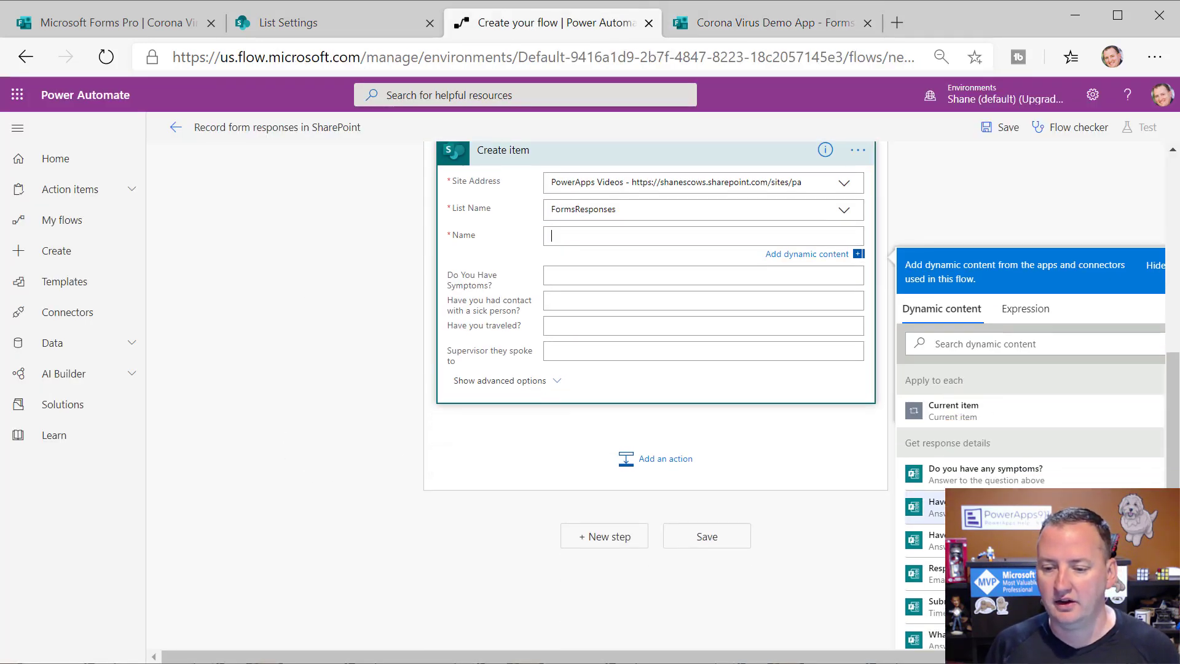
{"action": "scroll", "coordinate": [1030, 467], "scroll_direction": "down", "scroll_amount": 1}
{"action": "scroll", "coordinate": [1030, 467], "scroll_direction": "down", "scroll_amount": 1}
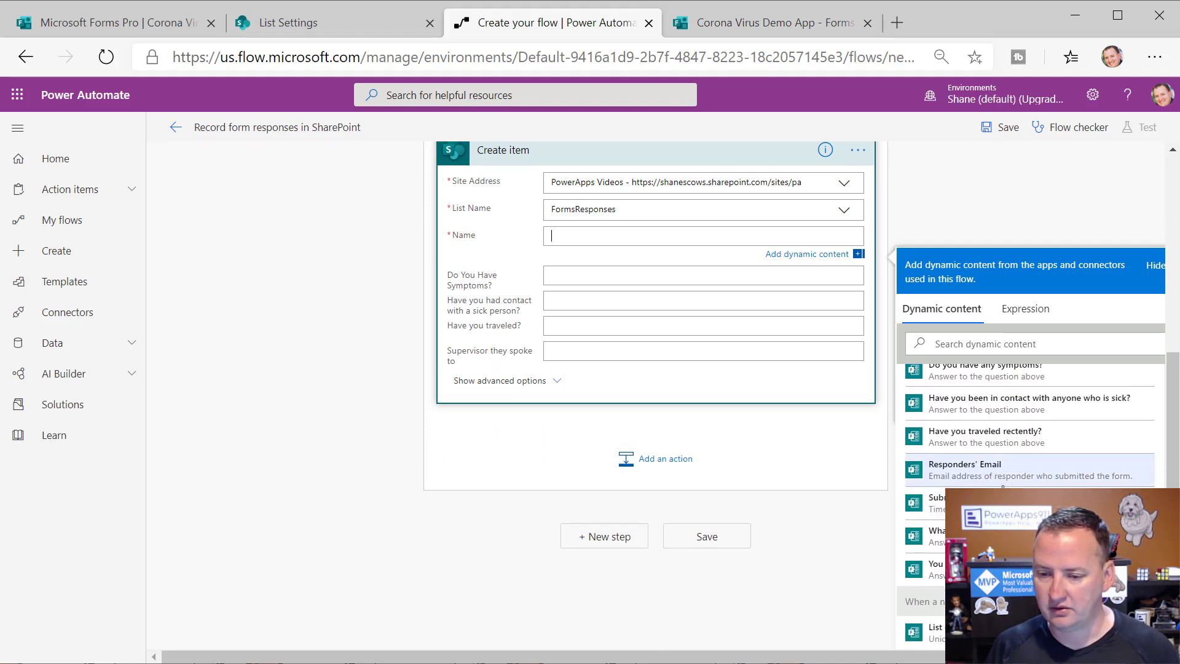
{"action": "left_click", "coordinate": [1045, 539]}
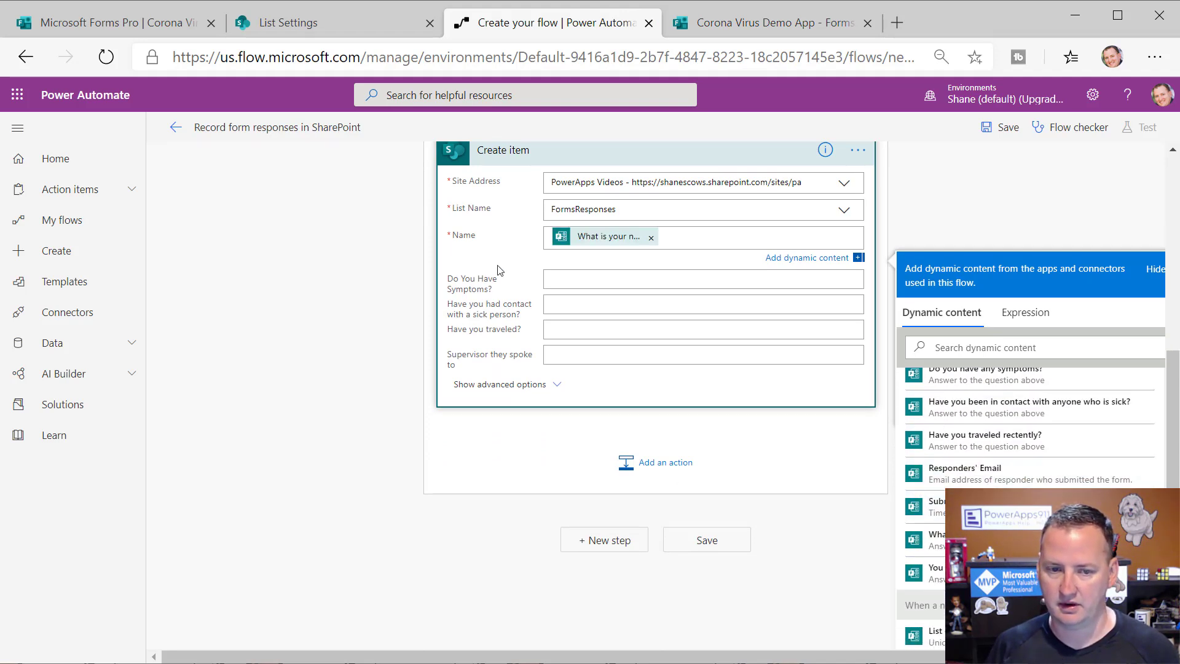
{"action": "left_click", "coordinate": [556, 279]}
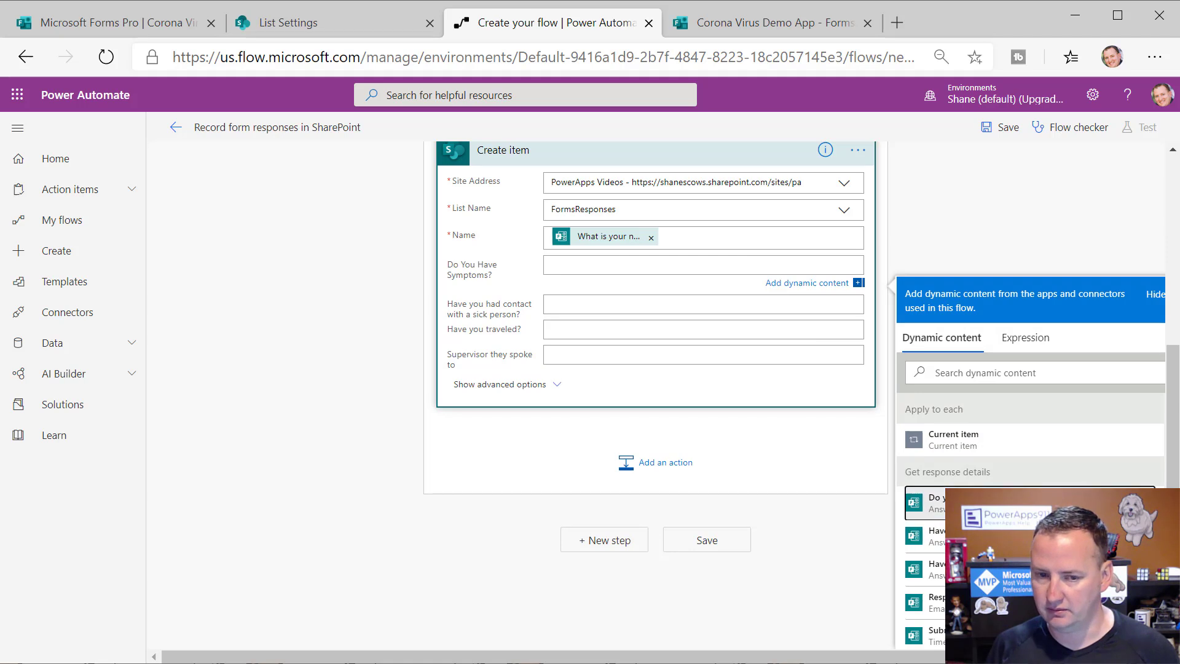
{"action": "left_click", "coordinate": [934, 503]}
- Fill contact, travel and supervisor fields with their answers, supervisor using the final question
{"action": "left_click", "coordinate": [584, 295]}
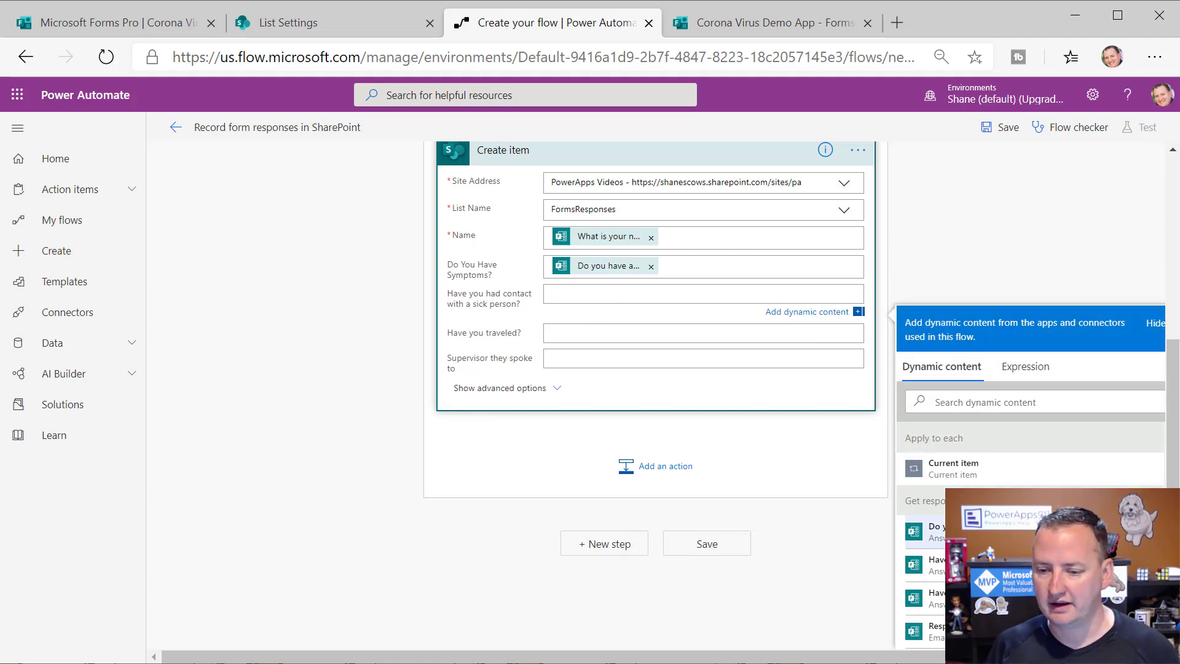
{"action": "left_click", "coordinate": [925, 564]}
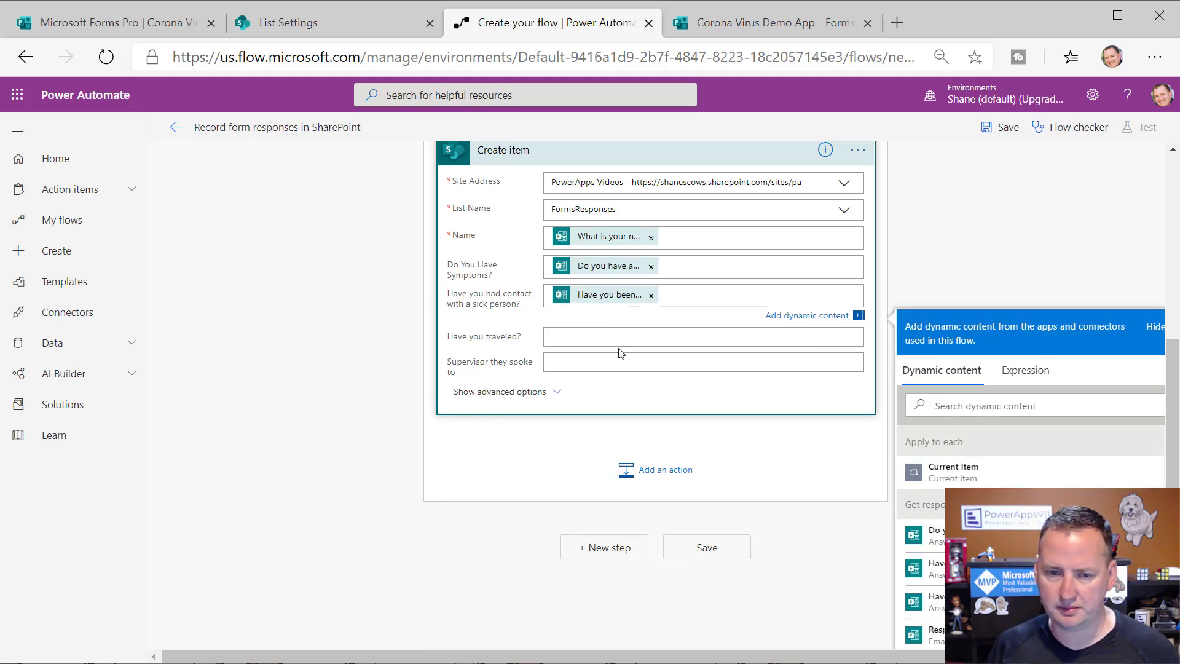
{"action": "left_click", "coordinate": [584, 333]}
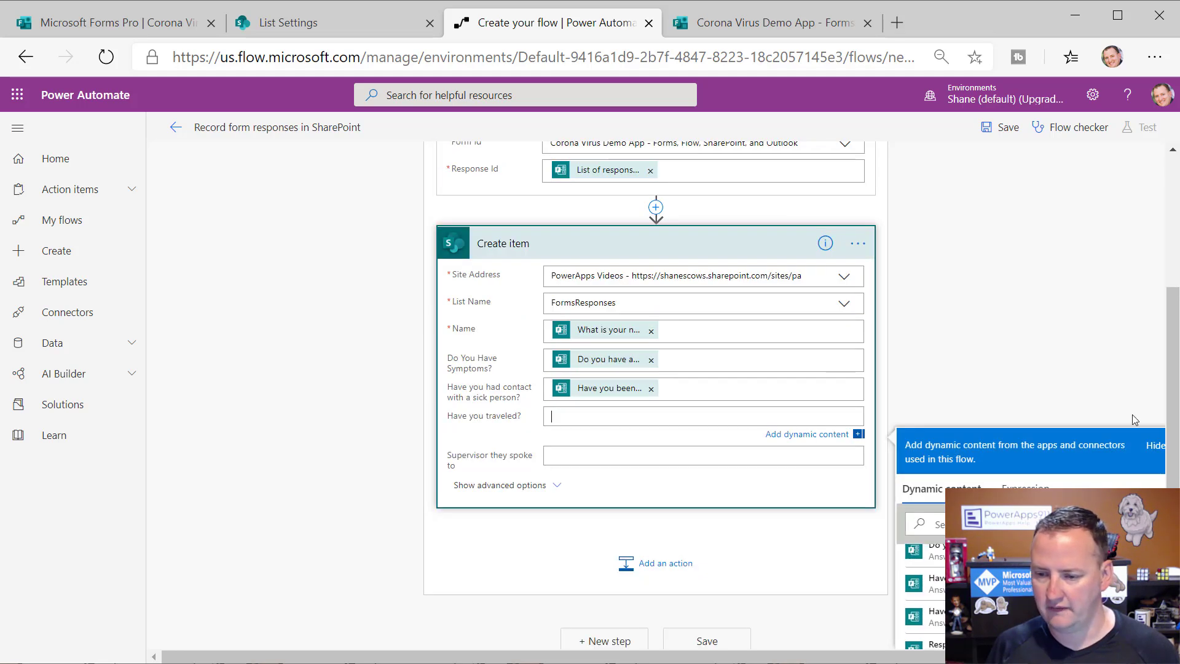
{"action": "scroll", "coordinate": [1100, 403], "scroll_direction": "down", "scroll_amount": 5}
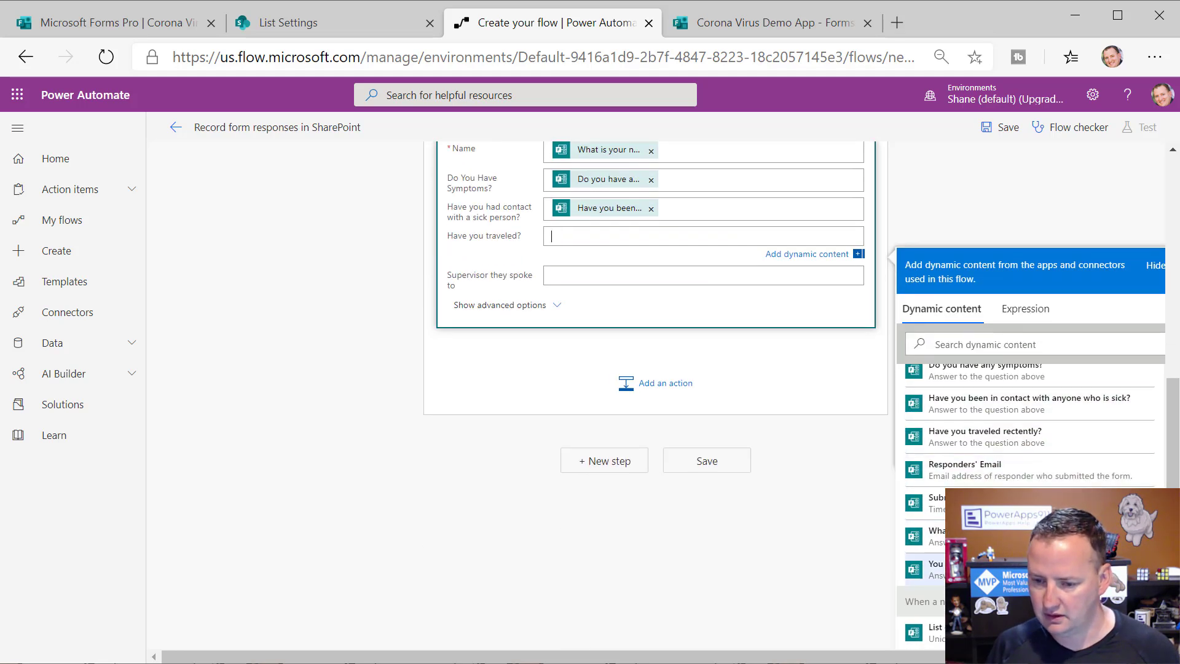
{"action": "left_click", "coordinate": [1025, 438]}
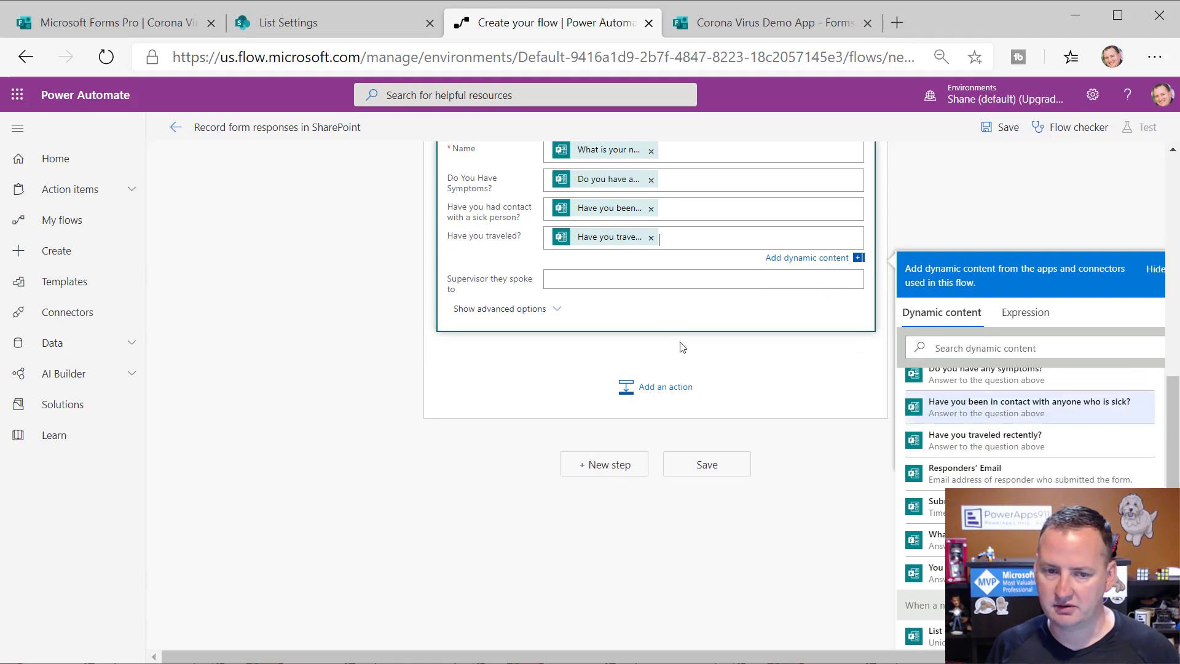
{"action": "left_click", "coordinate": [559, 278]}
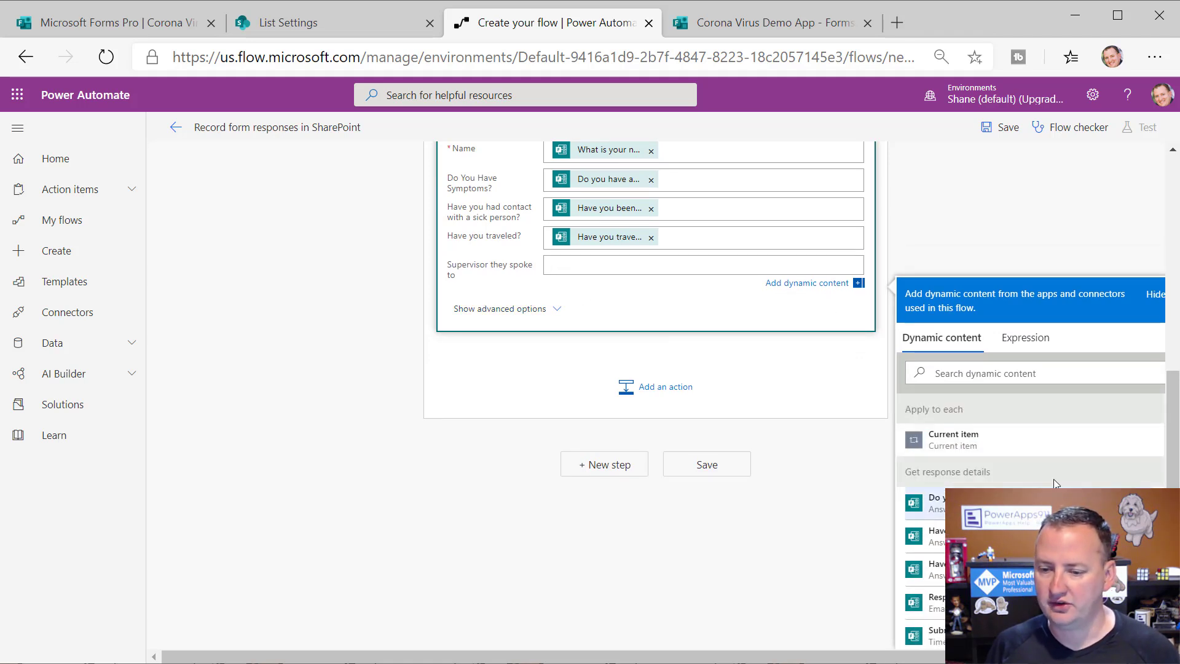
{"action": "scroll", "coordinate": [1053, 478], "scroll_direction": "down", "scroll_amount": 2}
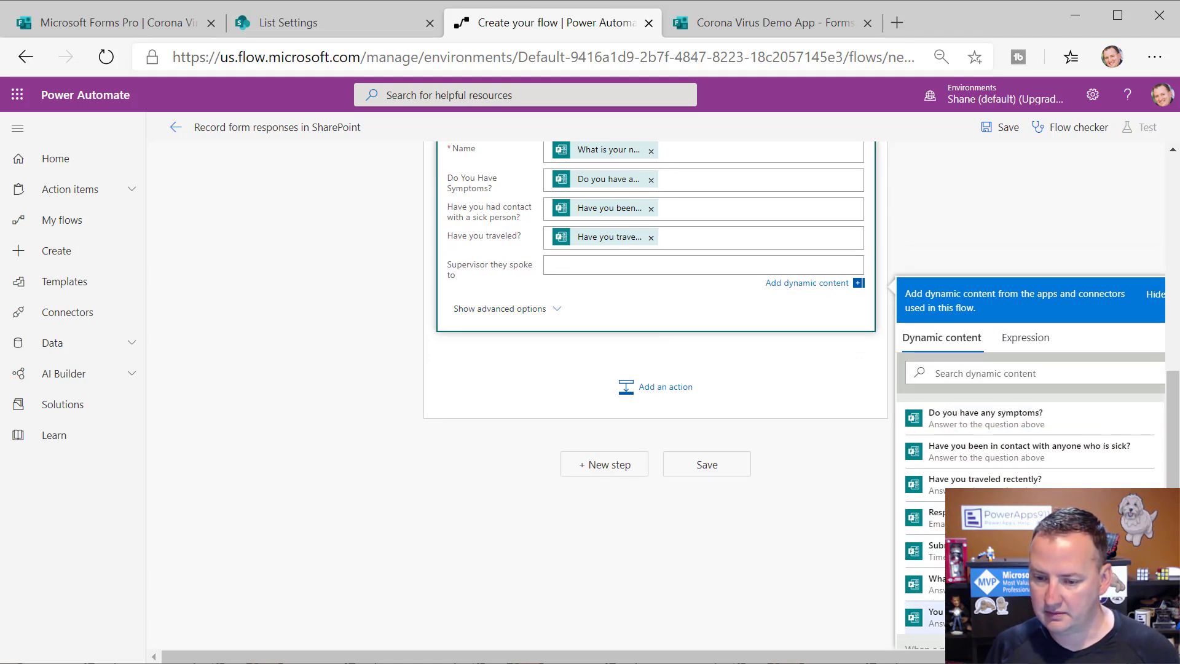
{"action": "left_click", "coordinate": [934, 615]}
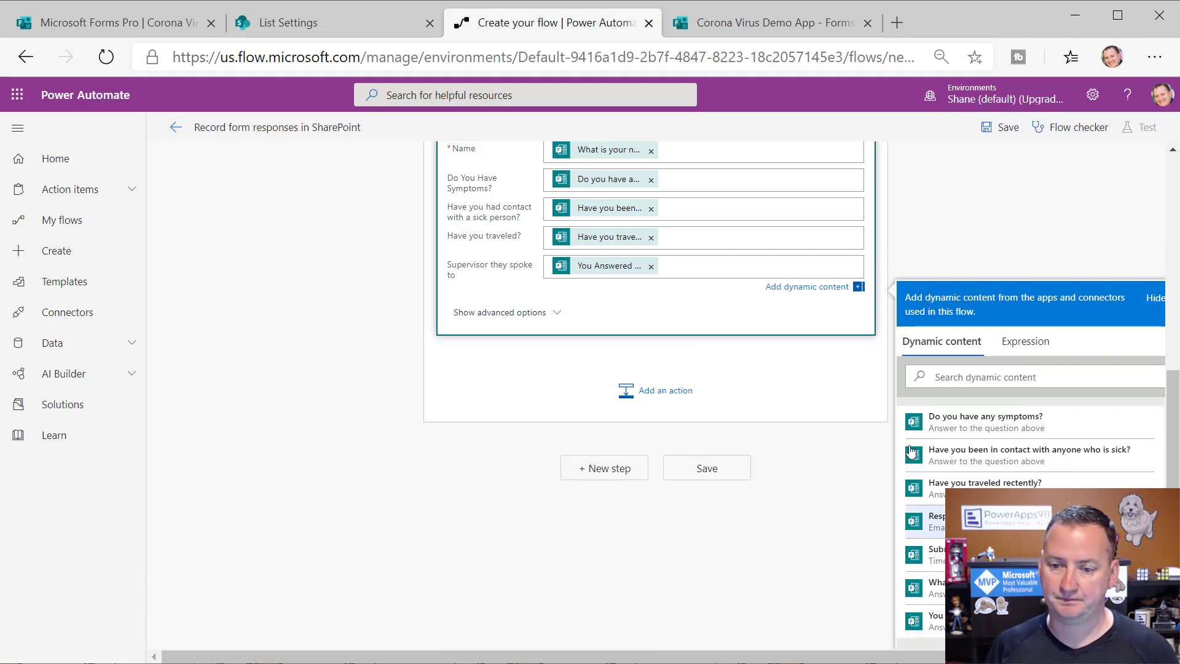
{"action": "scroll", "coordinate": [937, 312], "scroll_direction": "up", "scroll_amount": 4}
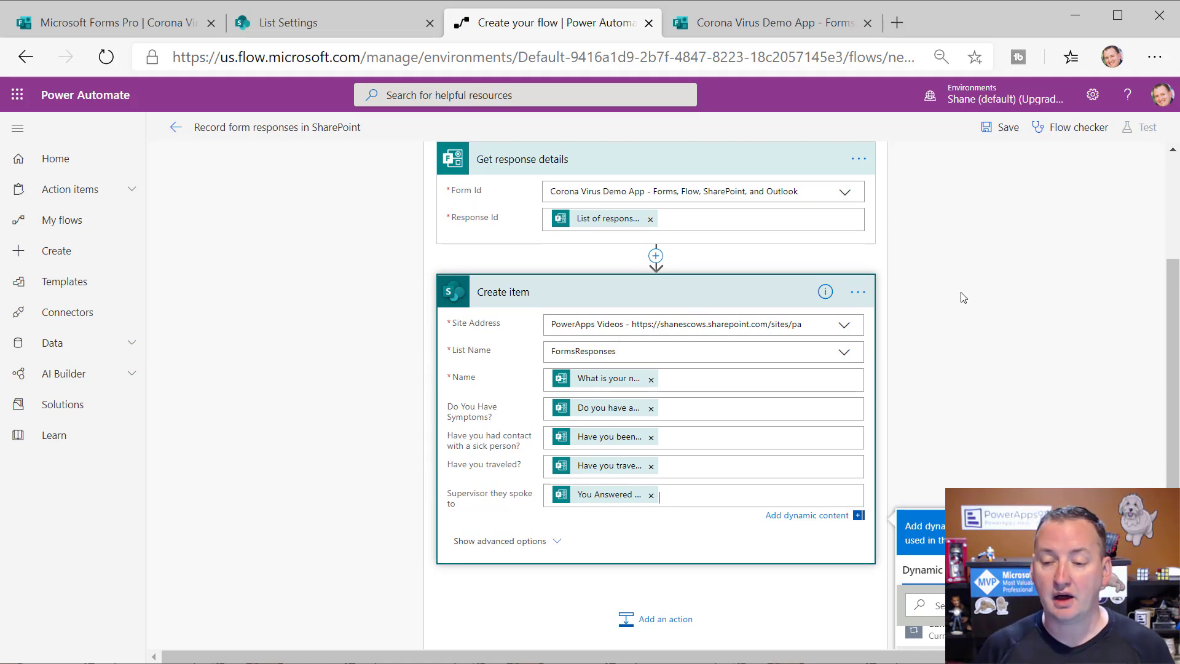
- Save the flow and start a test triggered by a real survey submission
{"action": "left_click", "coordinate": [928, 296]}
{"action": "scroll", "coordinate": [934, 199], "scroll_direction": "up", "scroll_amount": 1}
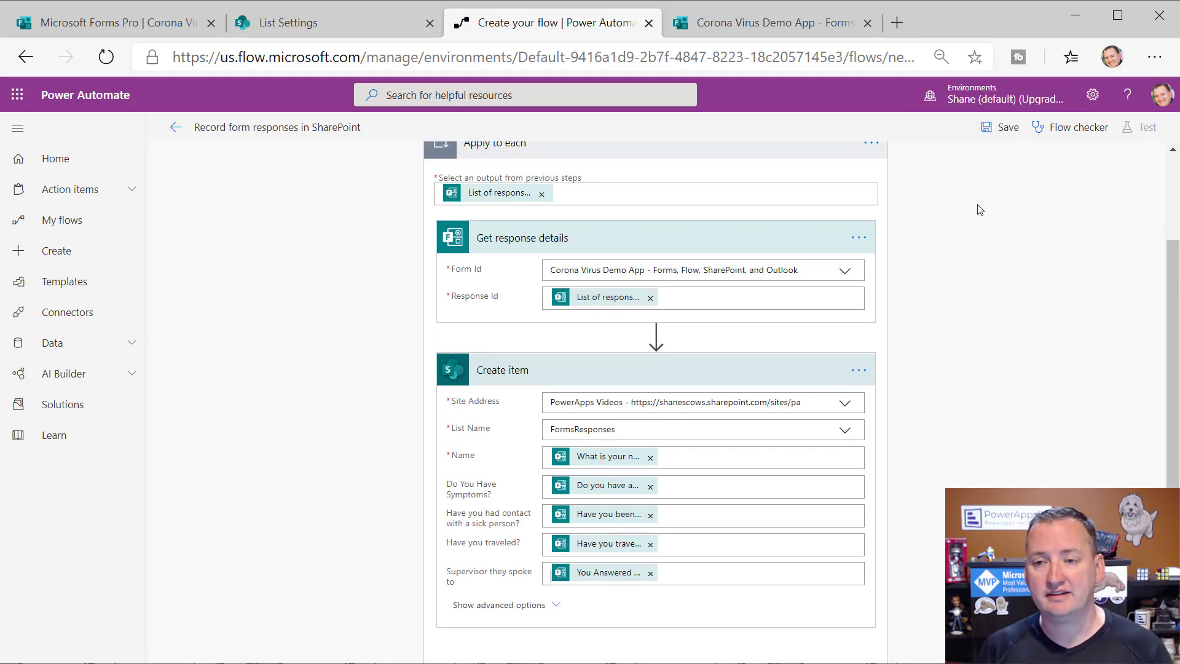
{"action": "left_click", "coordinate": [998, 129]}
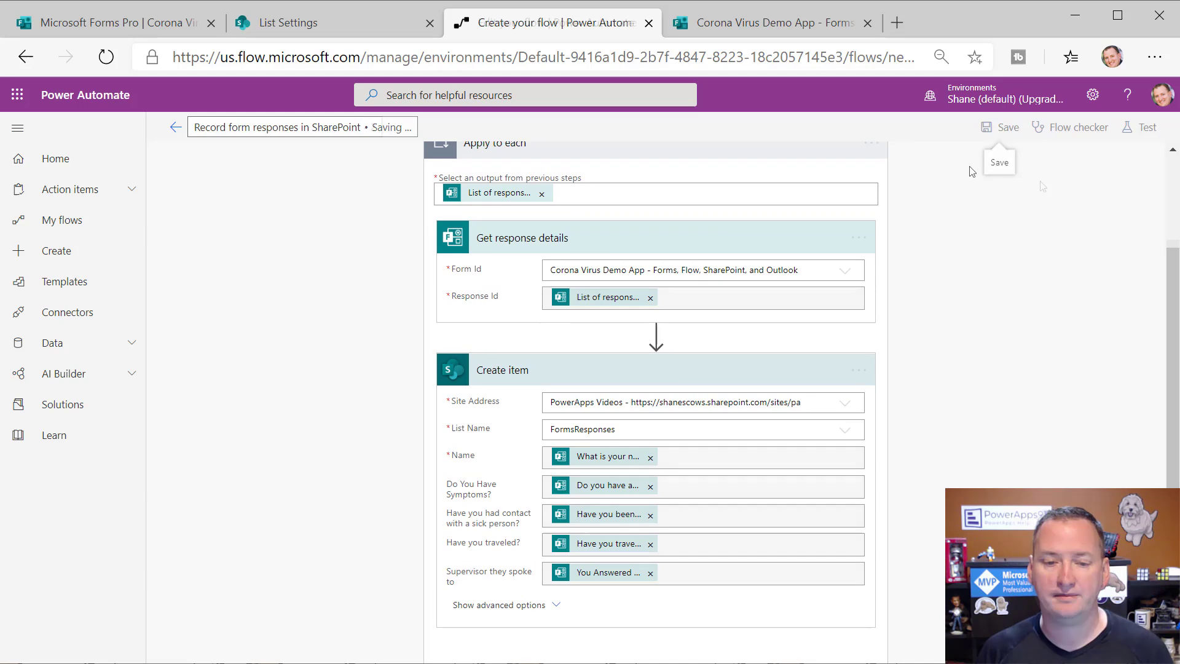
{"action": "left_click", "coordinate": [1123, 135]}
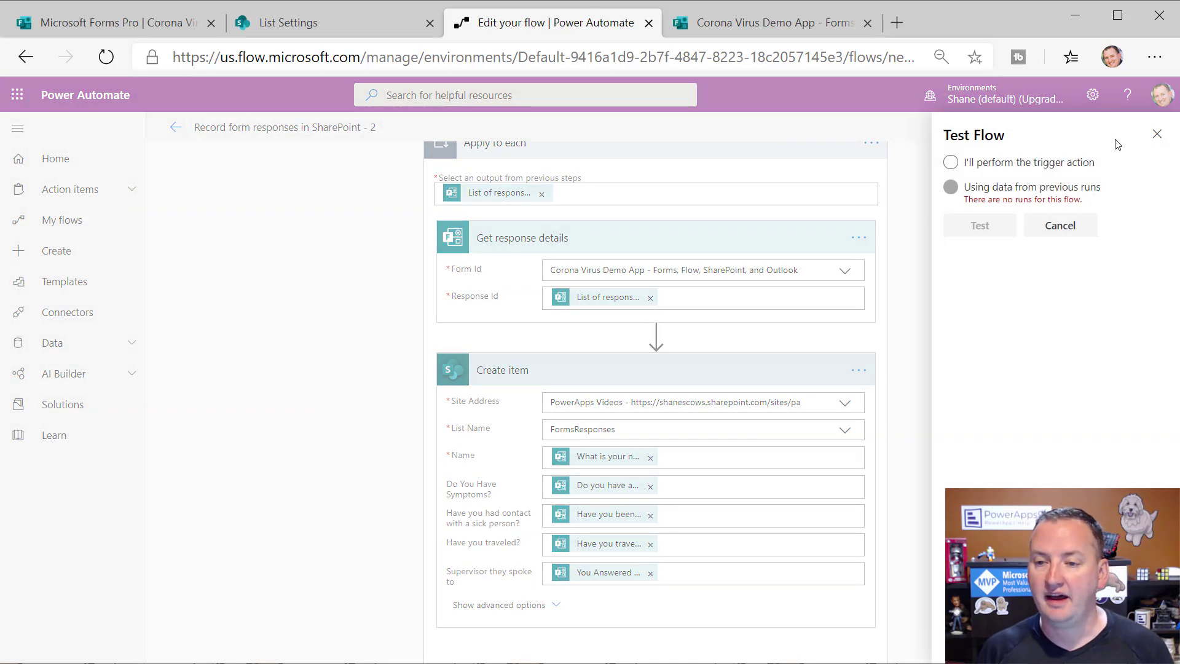
{"action": "left_click", "coordinate": [1020, 164]}
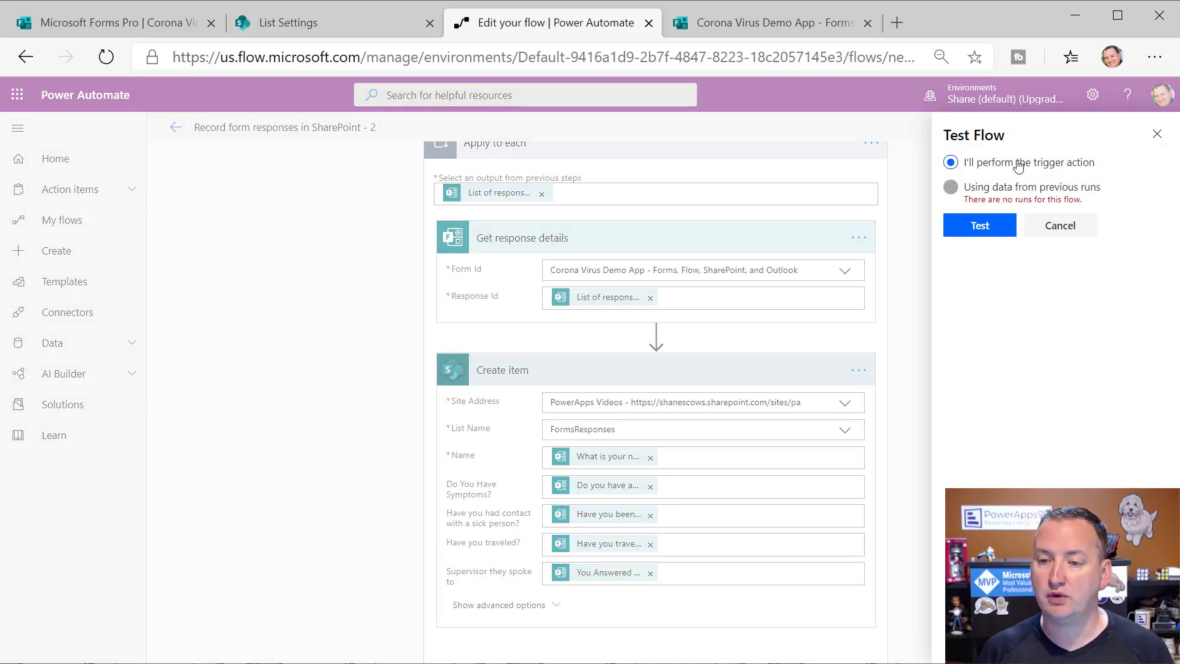
{"action": "left_click", "coordinate": [995, 227]}
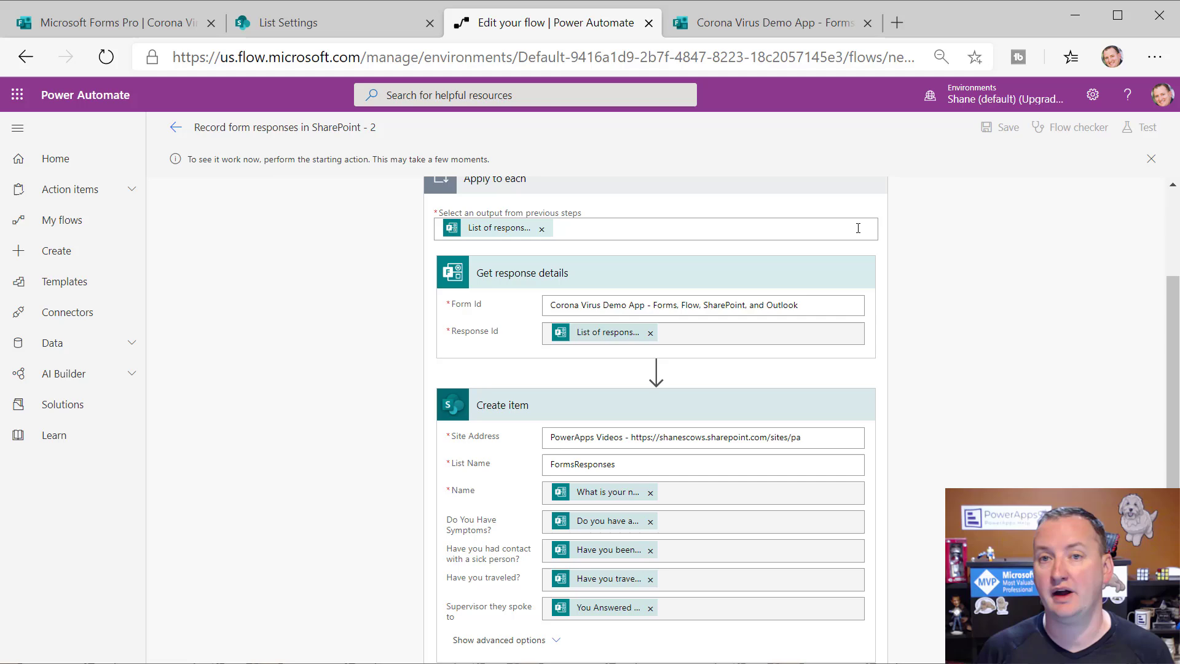
{"action": "left_click", "coordinate": [165, 29]}
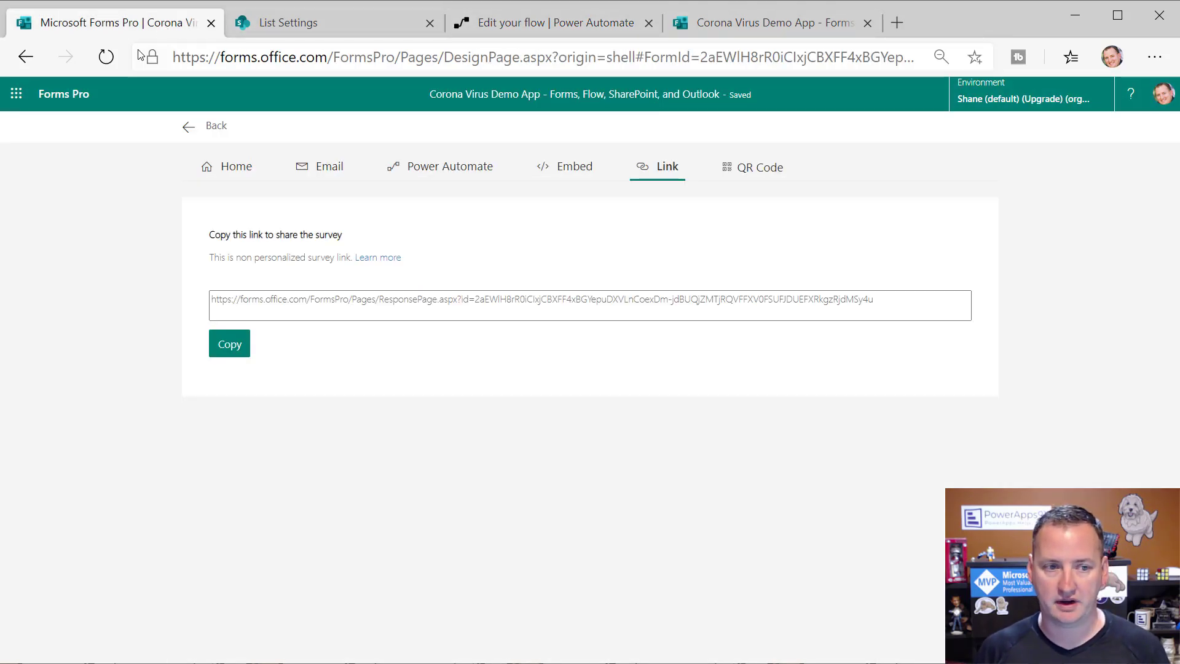
- Load the survey from its copied share link, confirming the page refresh
{"action": "left_click", "coordinate": [238, 347]}
{"action": "left_click", "coordinate": [762, 25]}
{"action": "left_click_drag", "start_coordinate": [621, 59], "coordinate": [630, 61]}
{"action": "key", "text": "ctrl+a"}
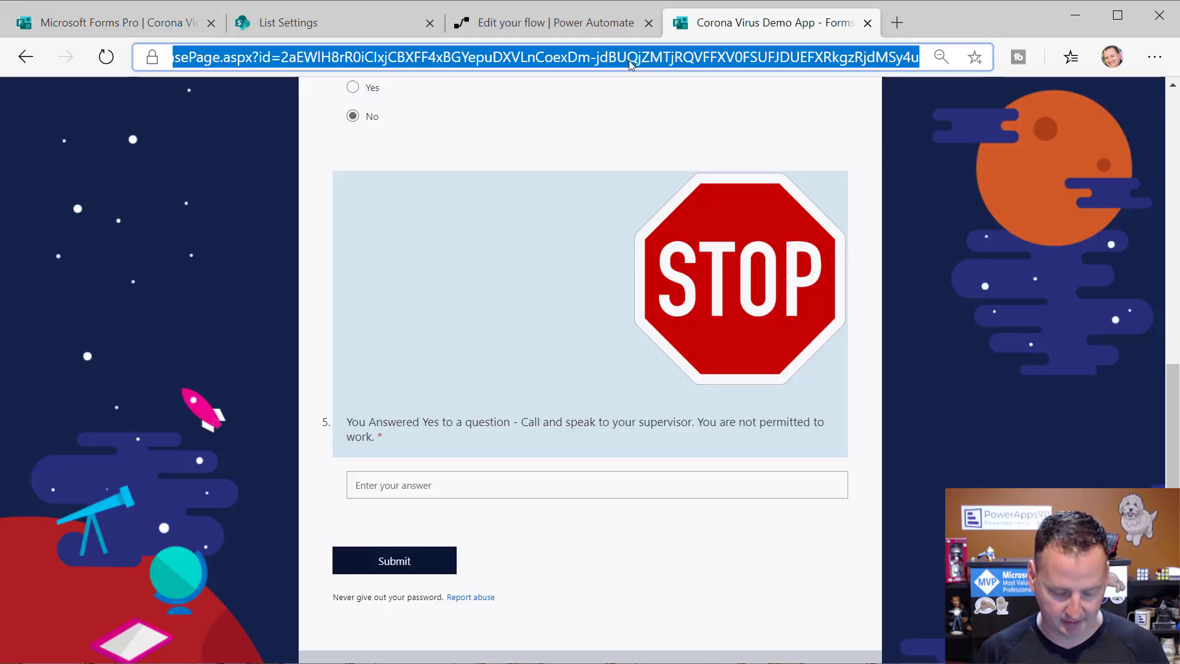
{"action": "key", "text": "ctrl+v"}
{"action": "key", "text": "Return"}
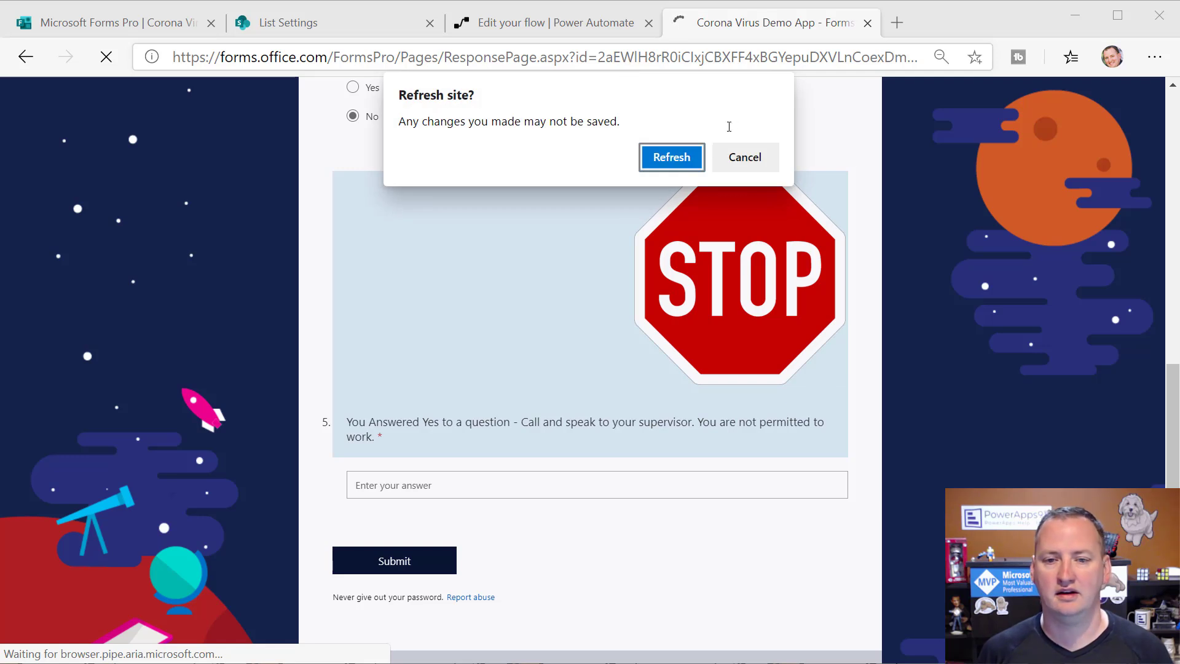
{"action": "left_click", "coordinate": [688, 161]}
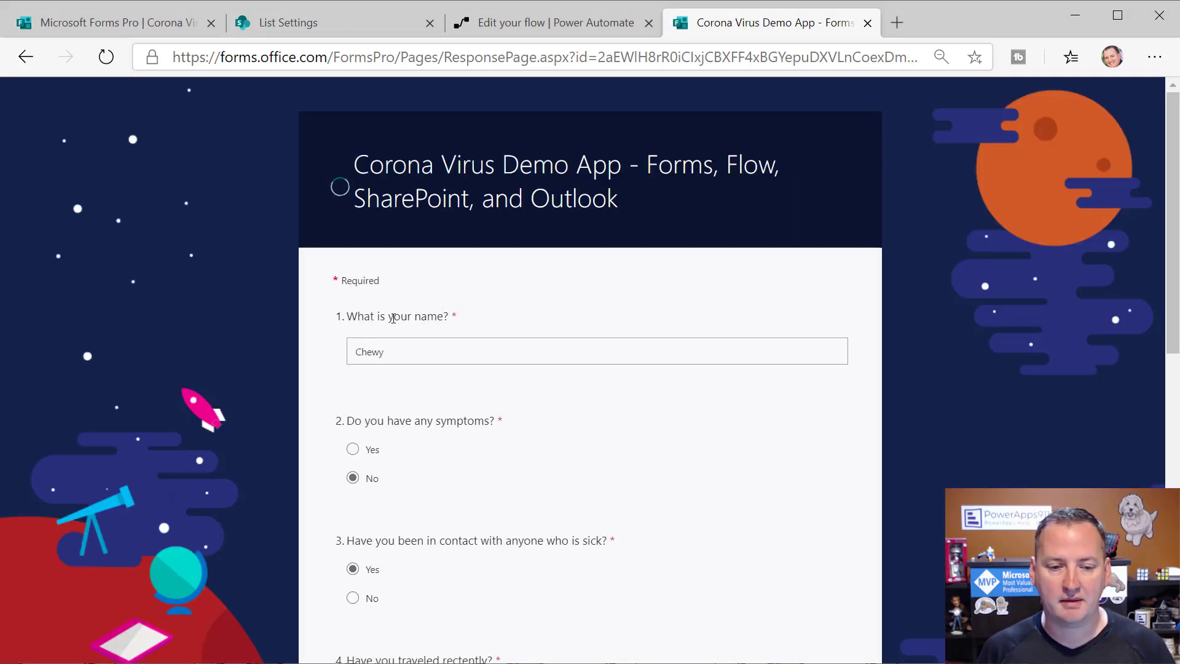
- Answer No to the sick-contact question and submit the survey response
{"action": "scroll", "coordinate": [393, 317], "scroll_direction": "down", "scroll_amount": 1}
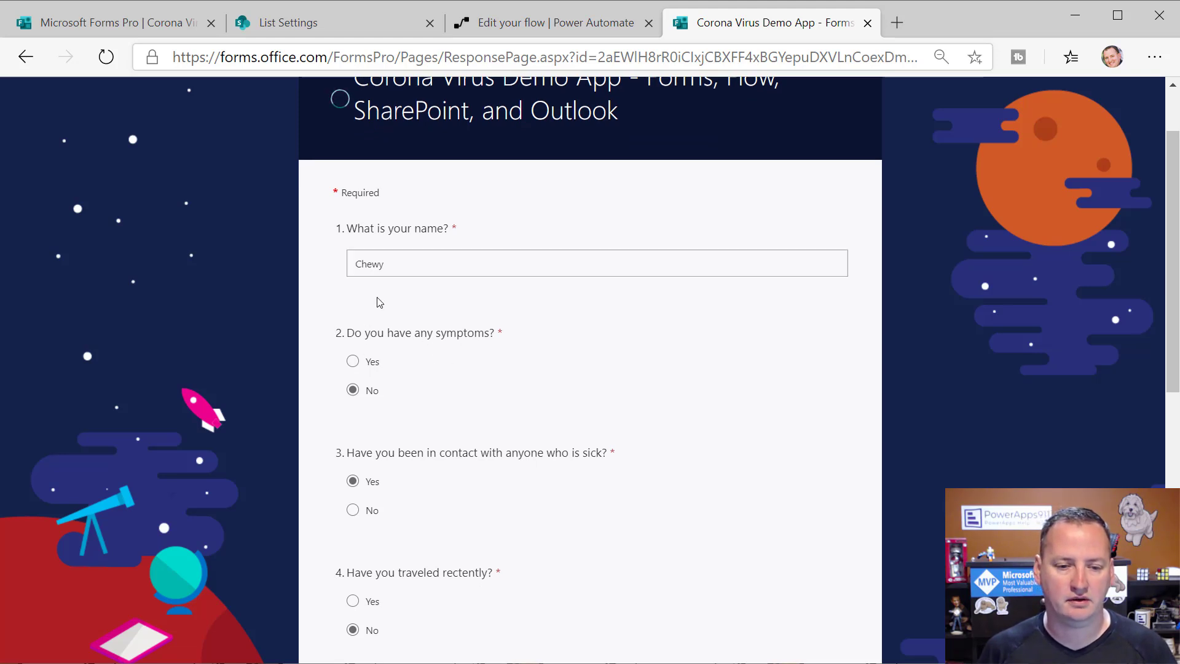
{"action": "scroll", "coordinate": [369, 384], "scroll_direction": "down", "scroll_amount": 3}
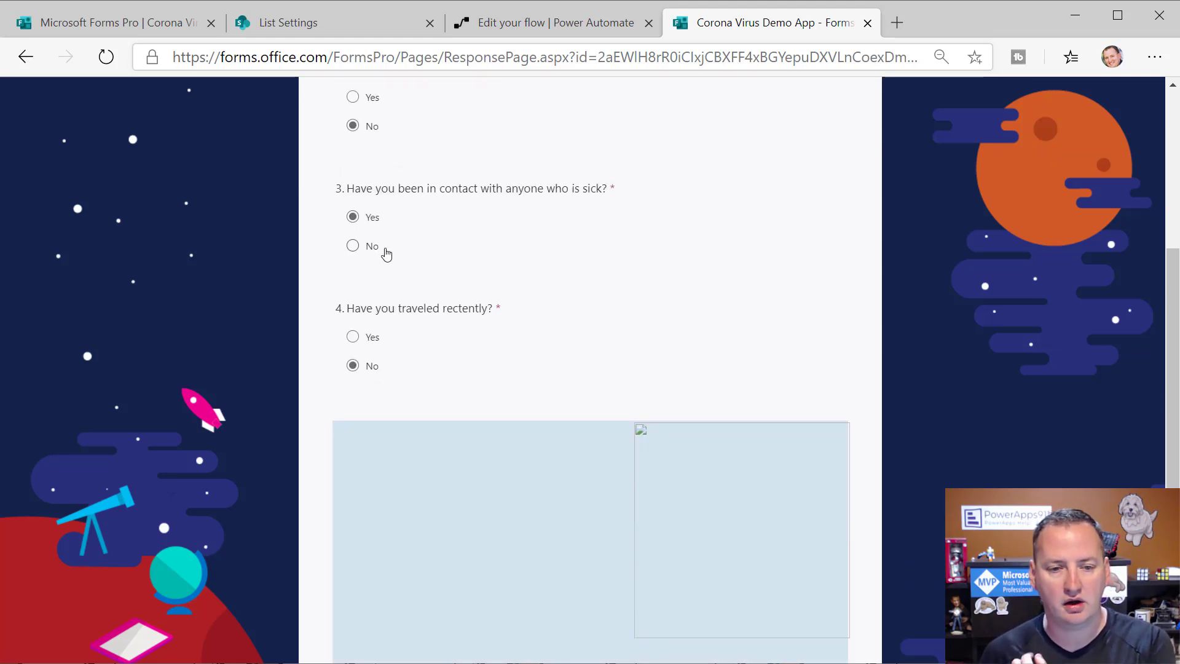
{"action": "left_click", "coordinate": [352, 246]}
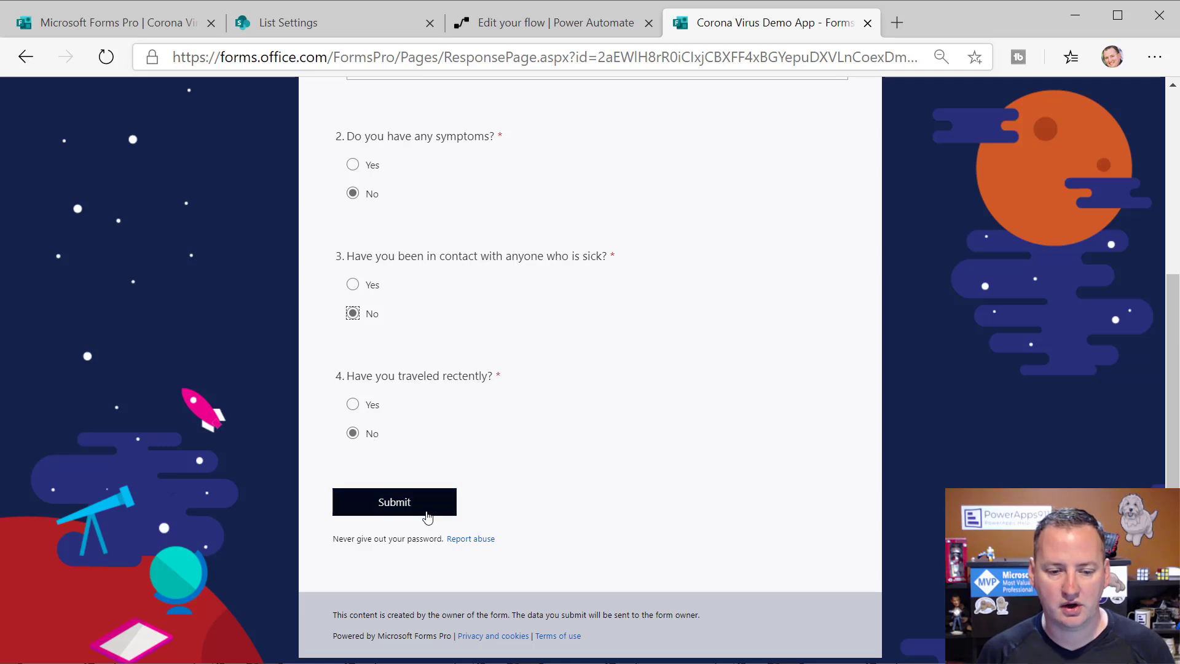
{"action": "left_click", "coordinate": [394, 501]}
{"action": "scroll", "coordinate": [430, 307], "scroll_direction": "down", "scroll_amount": 3}
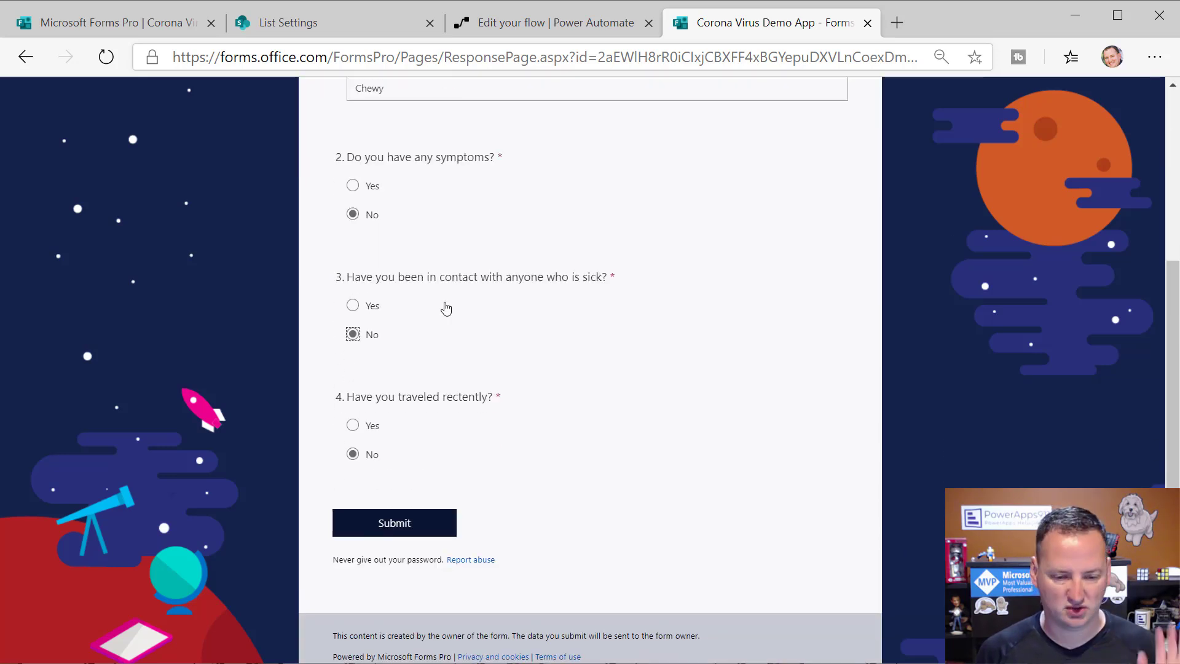
{"action": "left_click", "coordinate": [414, 529]}
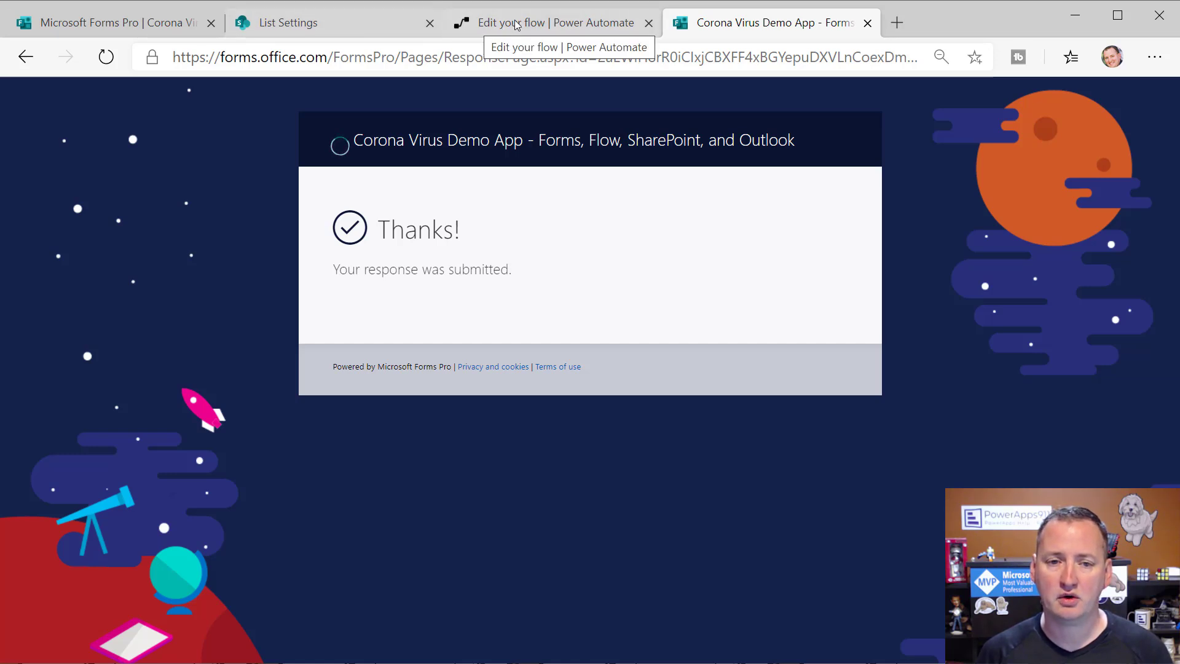
- Check the flow run, then open the FormsResponses list to see the new row
{"action": "left_click", "coordinate": [541, 23]}
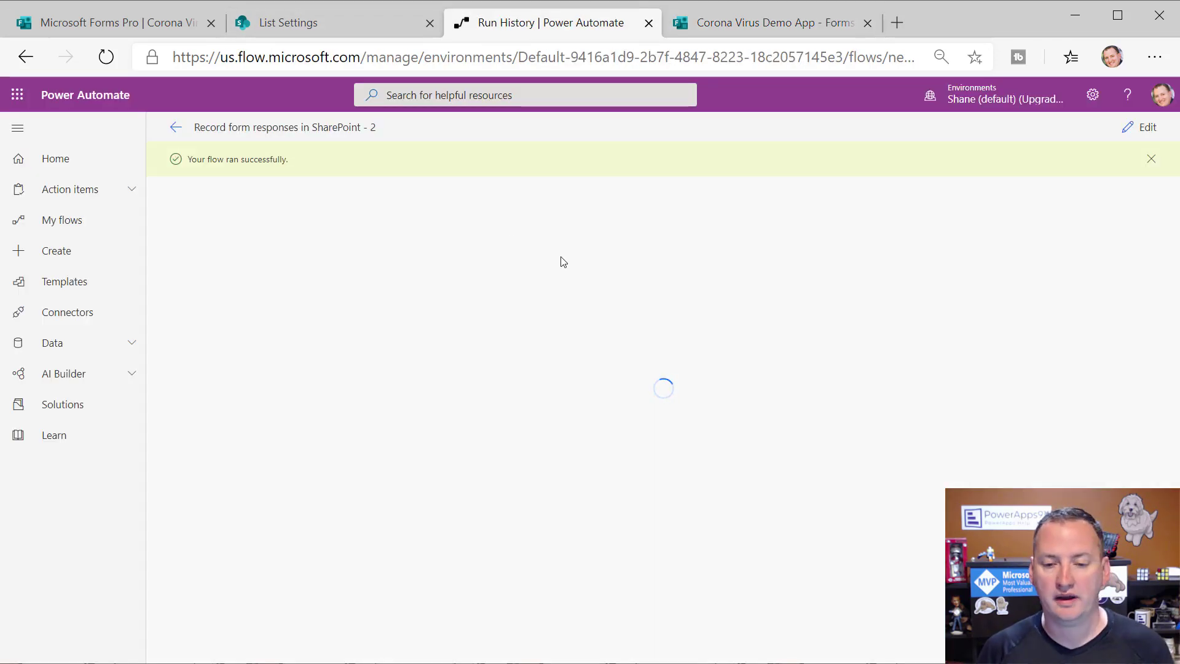
{"action": "left_click", "coordinate": [313, 25]}
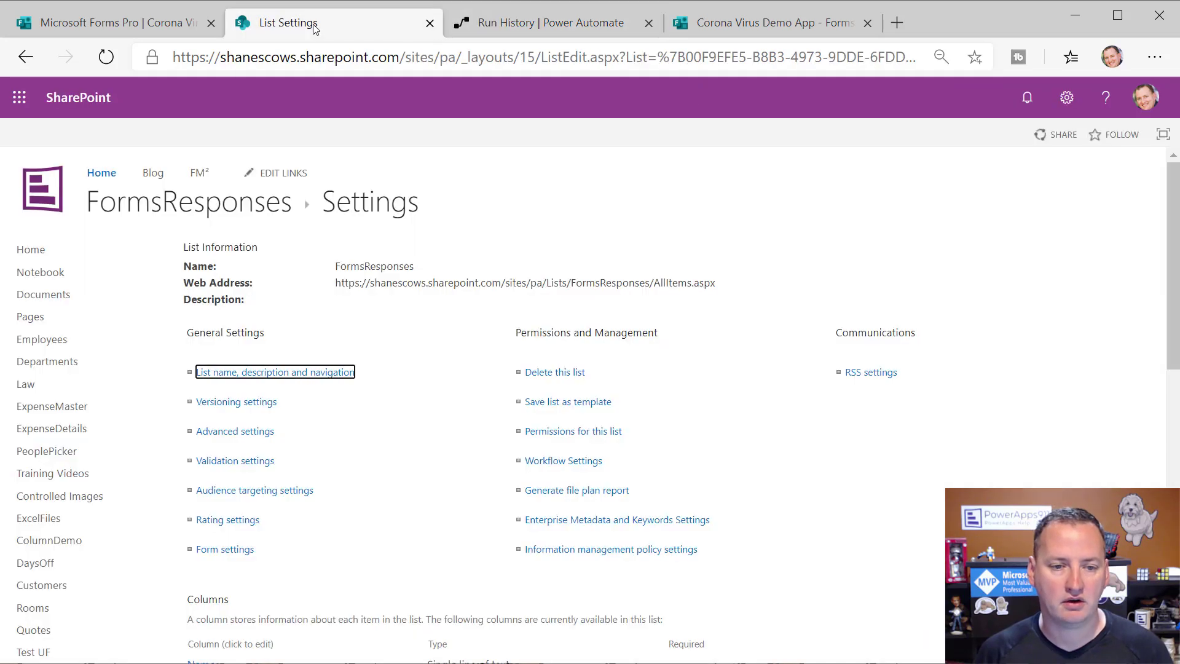
{"action": "left_click", "coordinate": [271, 209]}
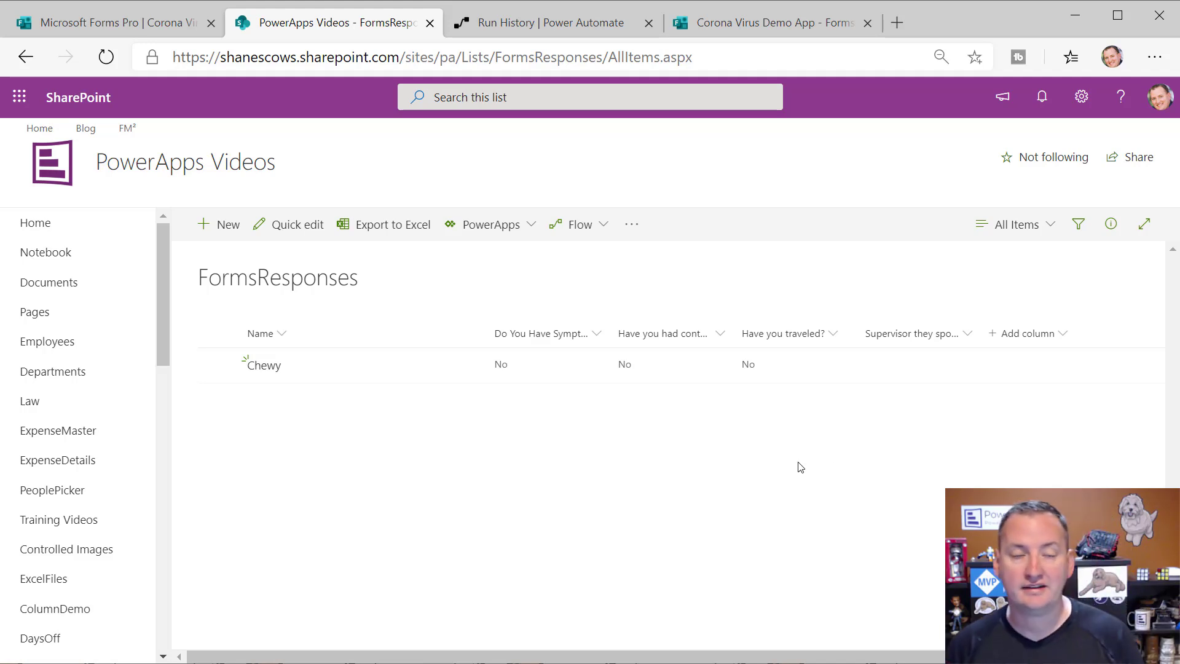
- Reload a blank survey and enter the respondent's name
{"action": "left_click", "coordinate": [792, 29]}
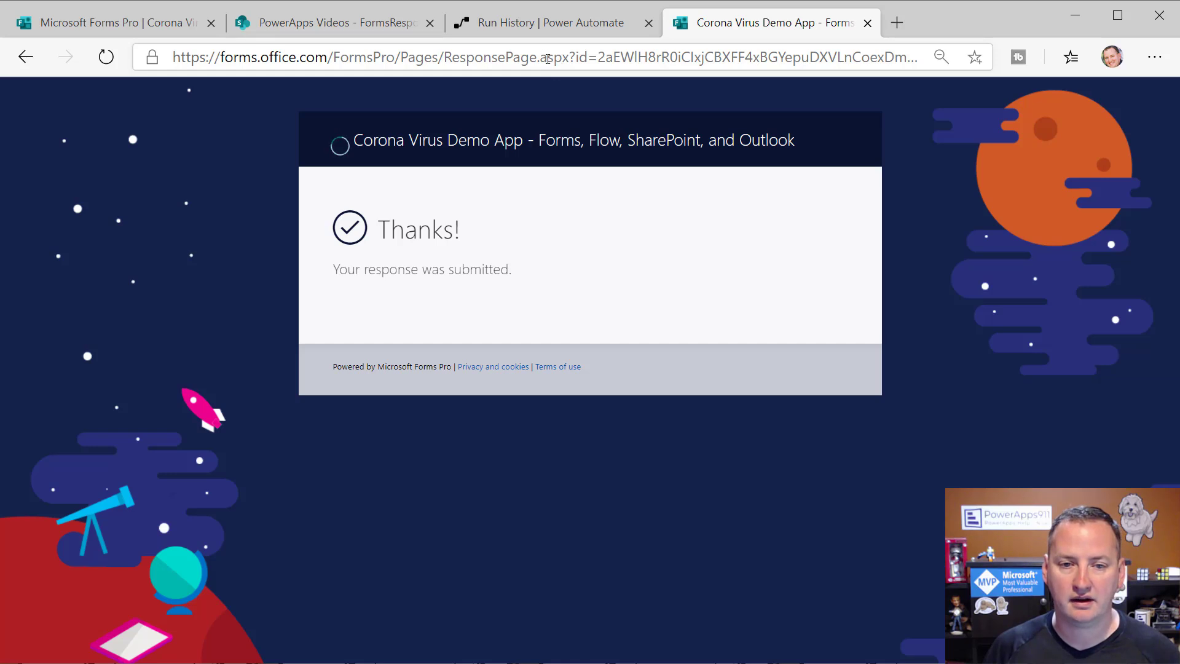
{"action": "left_click", "coordinate": [403, 68]}
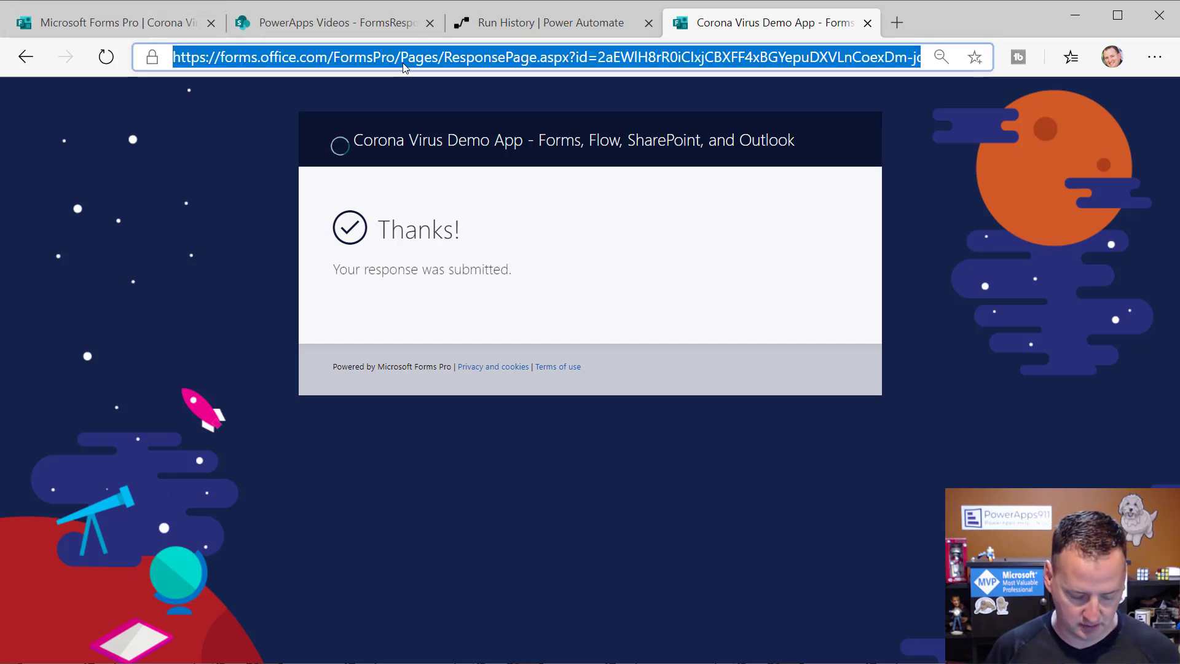
{"action": "key", "text": "Return"}
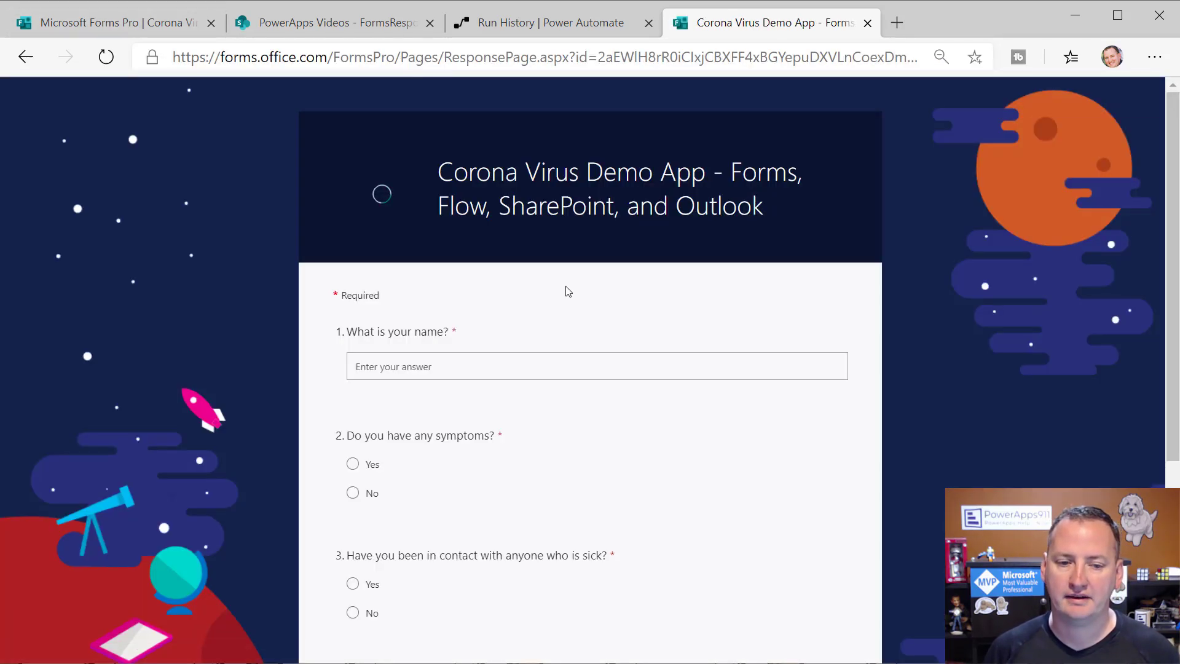
{"action": "left_click", "coordinate": [505, 365]}
{"action": "type", "text": "Chewy "}
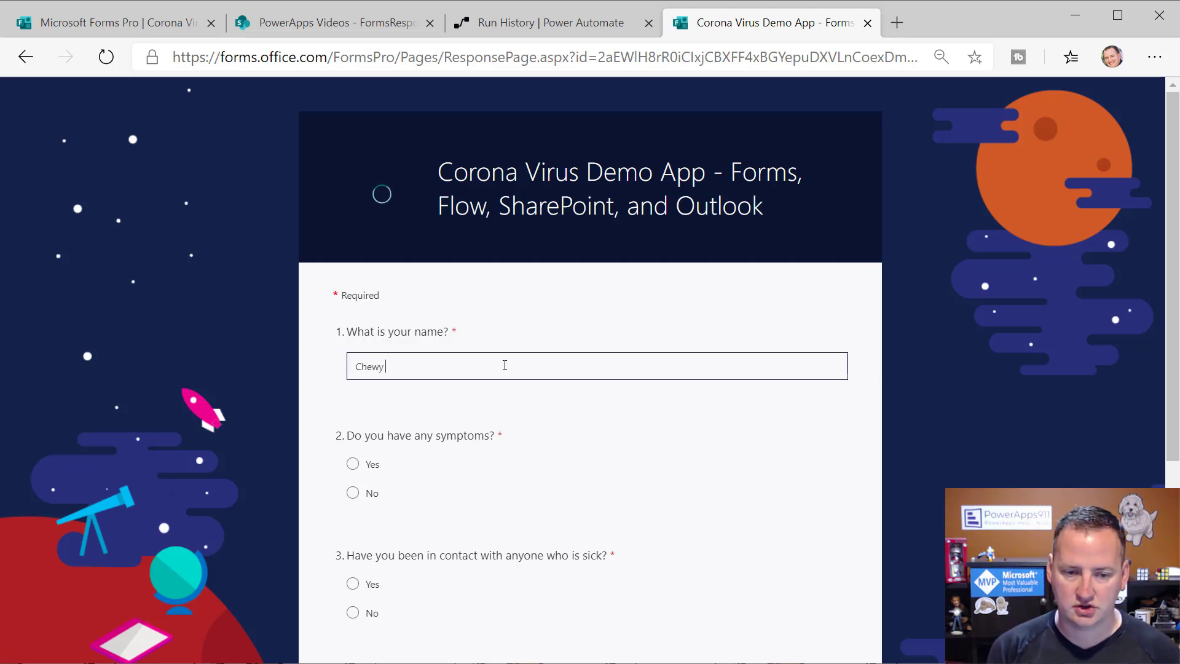
{"action": "type", "text": "2"}
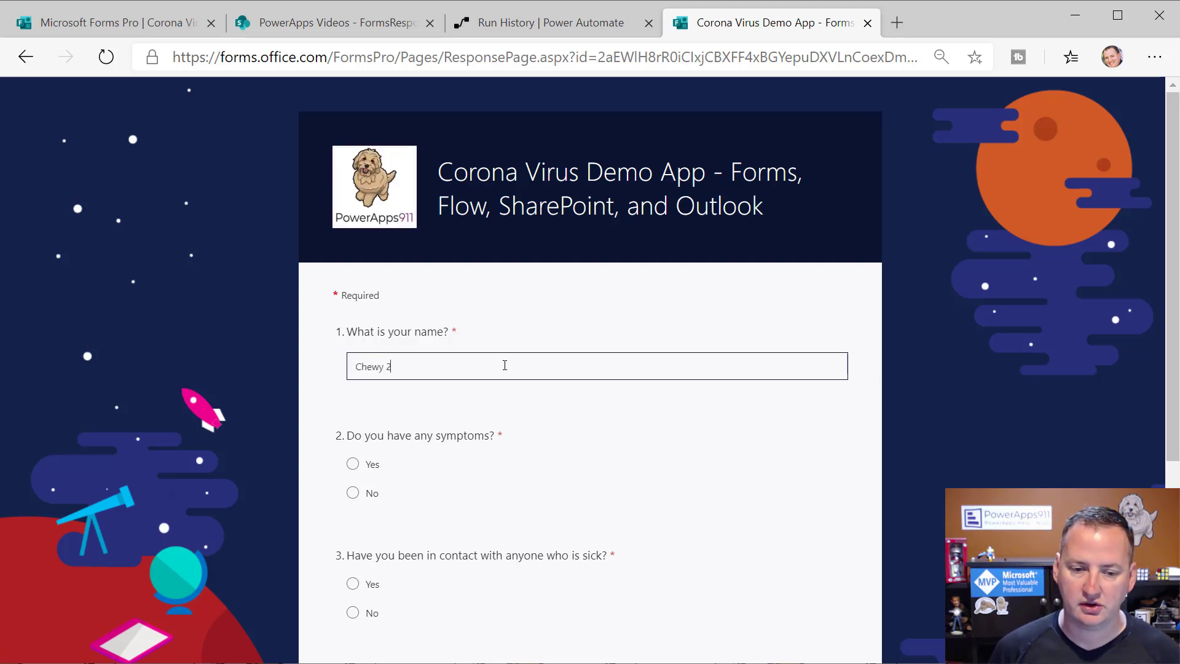
- Answer No, Yes, No, enter a supervisor name, submit, and refresh the SharePoint list
{"action": "left_click", "coordinate": [353, 494]}
{"action": "scroll", "coordinate": [390, 416], "scroll_direction": "down", "scroll_amount": 3}
{"action": "left_click", "coordinate": [353, 436]}
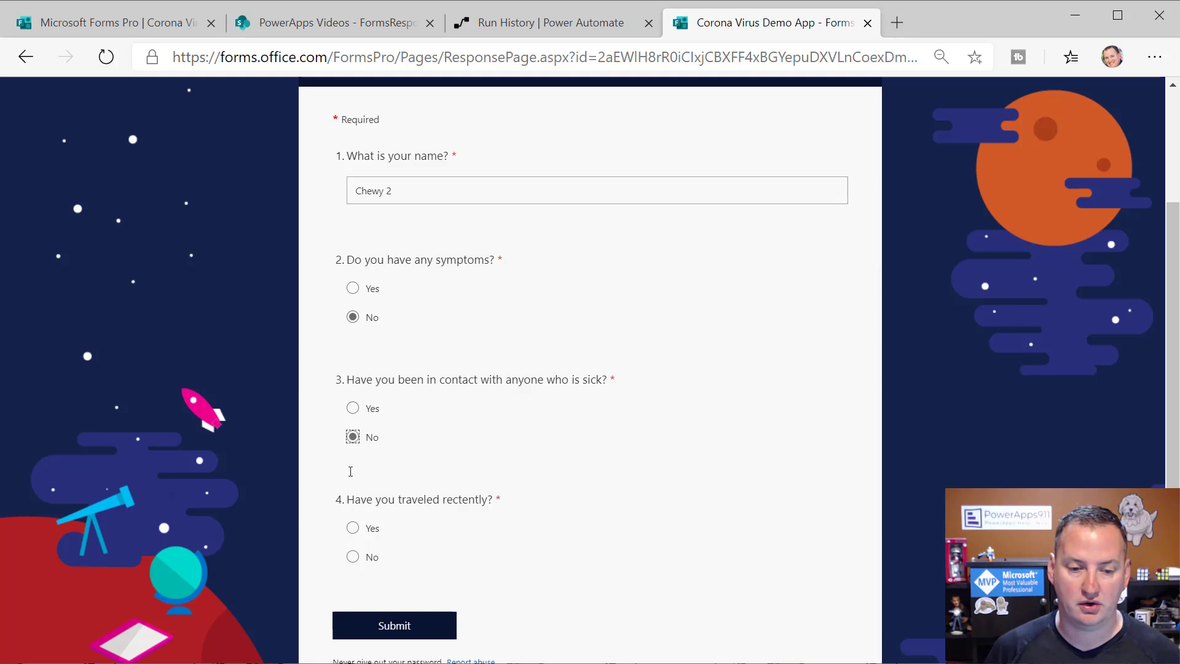
{"action": "left_click", "coordinate": [352, 409]}
{"action": "left_click", "coordinate": [352, 557]}
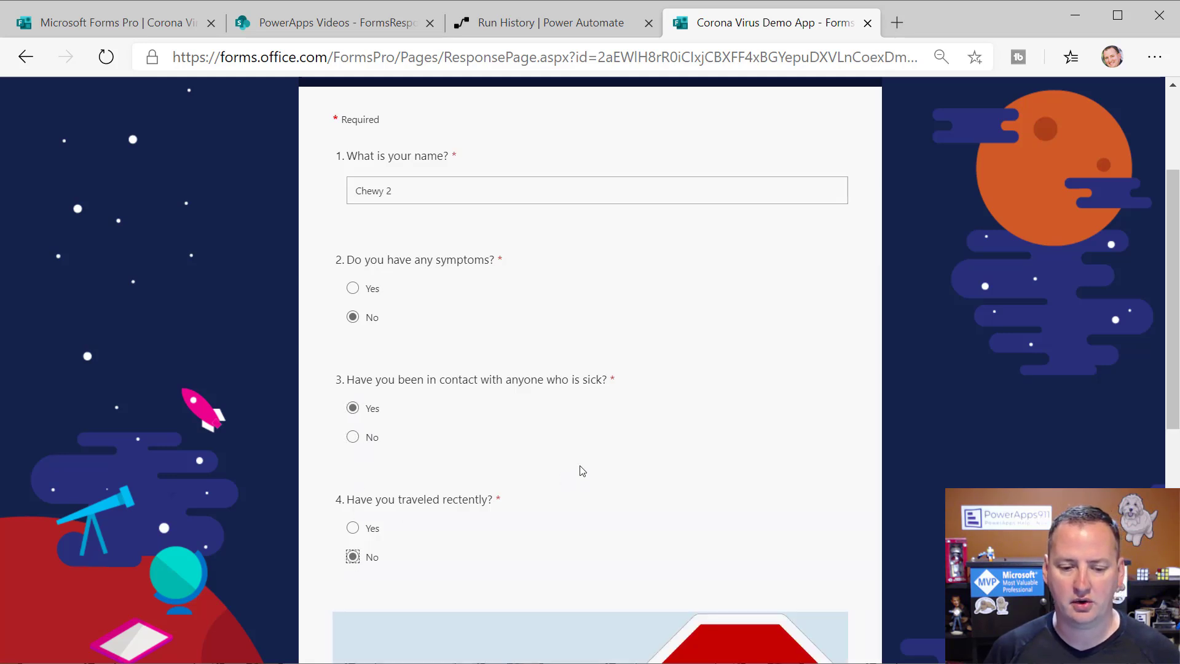
{"action": "scroll", "coordinate": [519, 452], "scroll_direction": "down", "scroll_amount": 5}
{"action": "scroll", "coordinate": [525, 440], "scroll_direction": "down", "scroll_amount": 3}
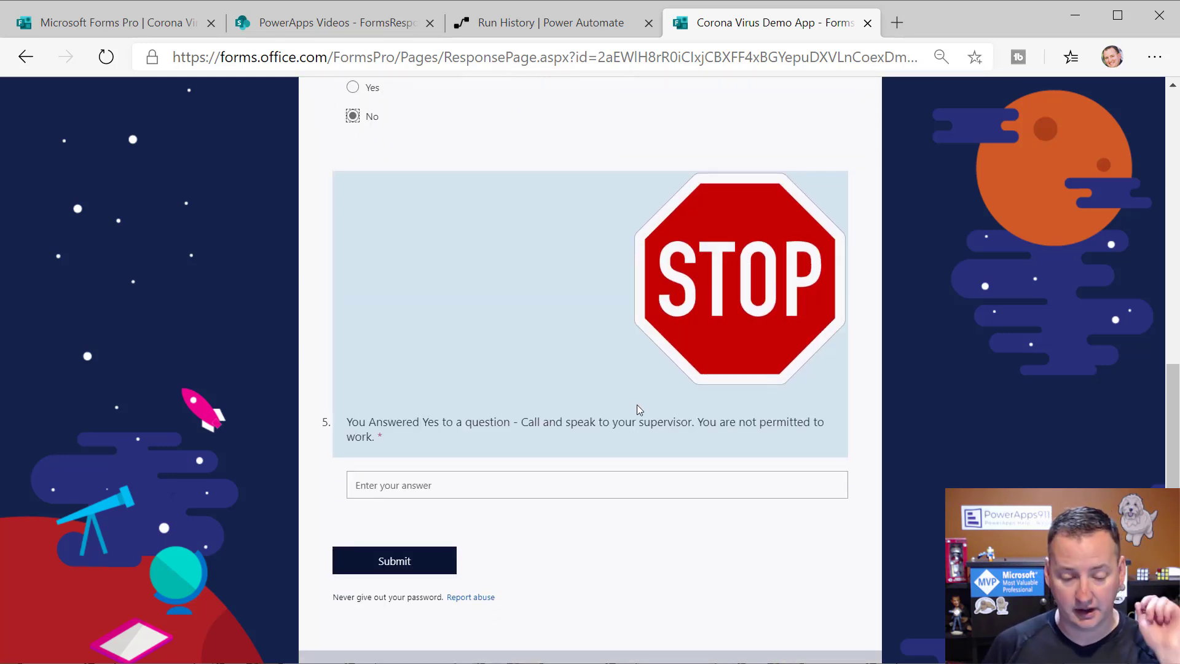
{"action": "left_click", "coordinate": [507, 486]}
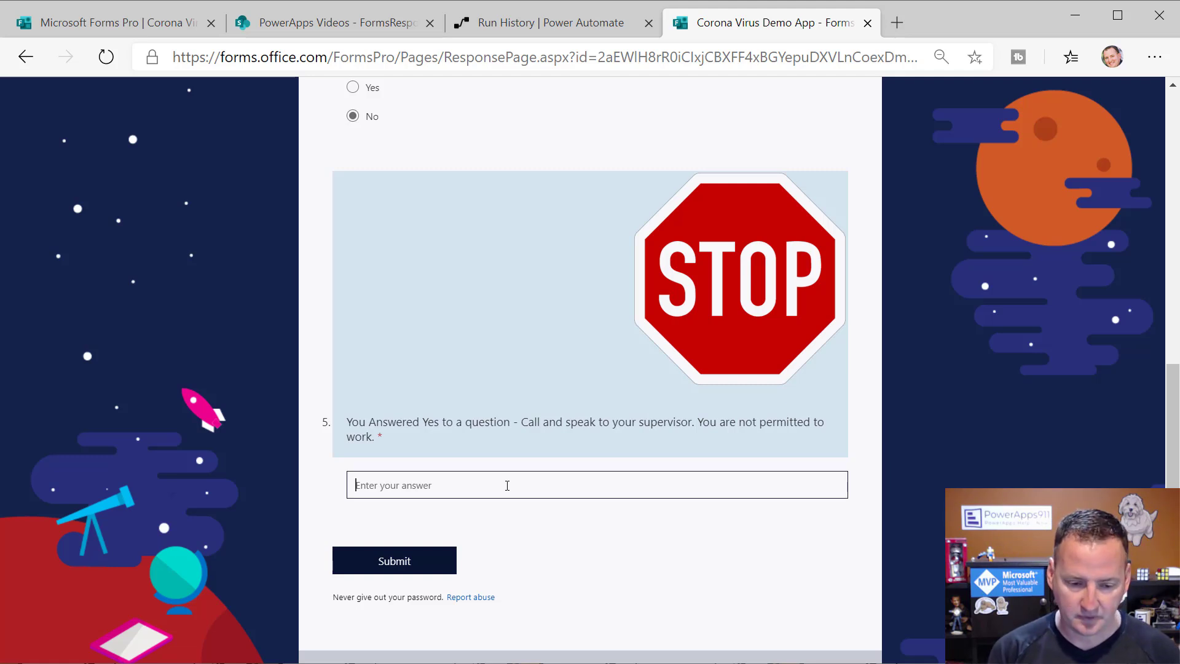
{"action": "type", "text": "Ferguson da cat"}
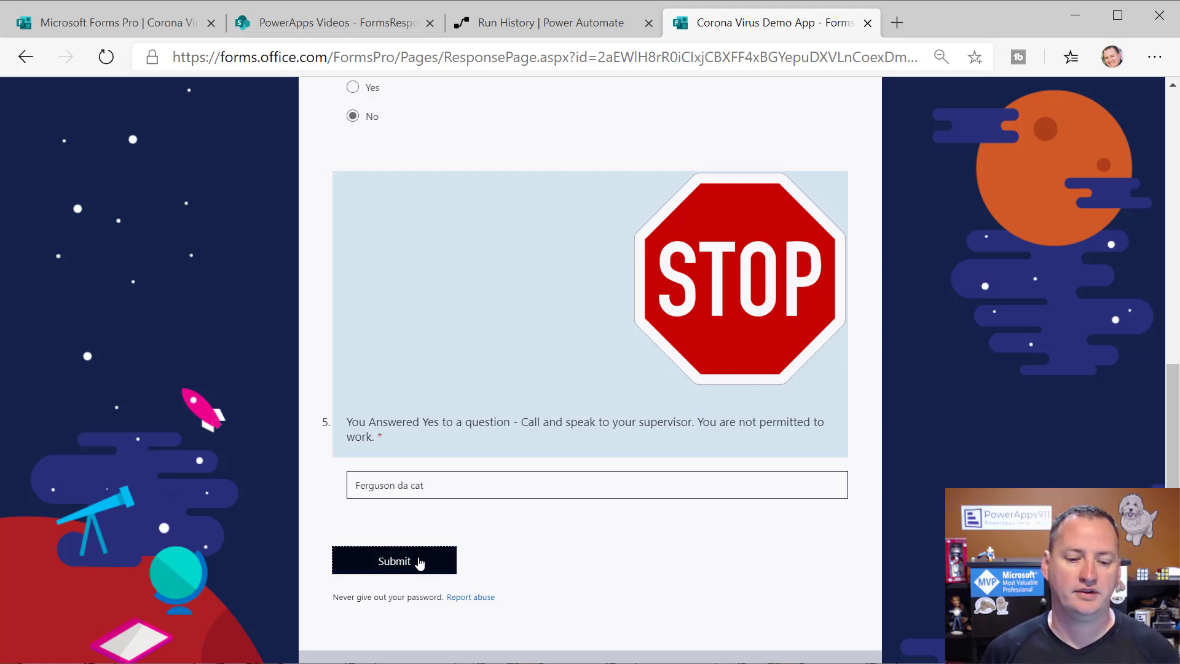
{"action": "left_click", "coordinate": [420, 558]}
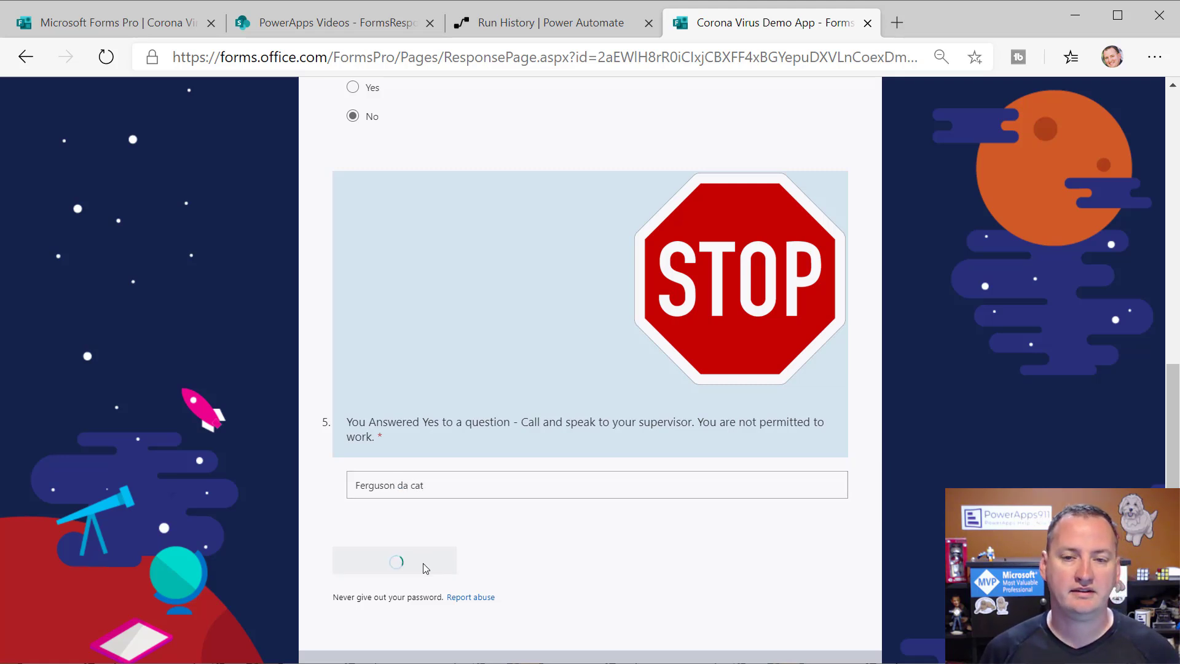
{"action": "left_click", "coordinate": [335, 22]}
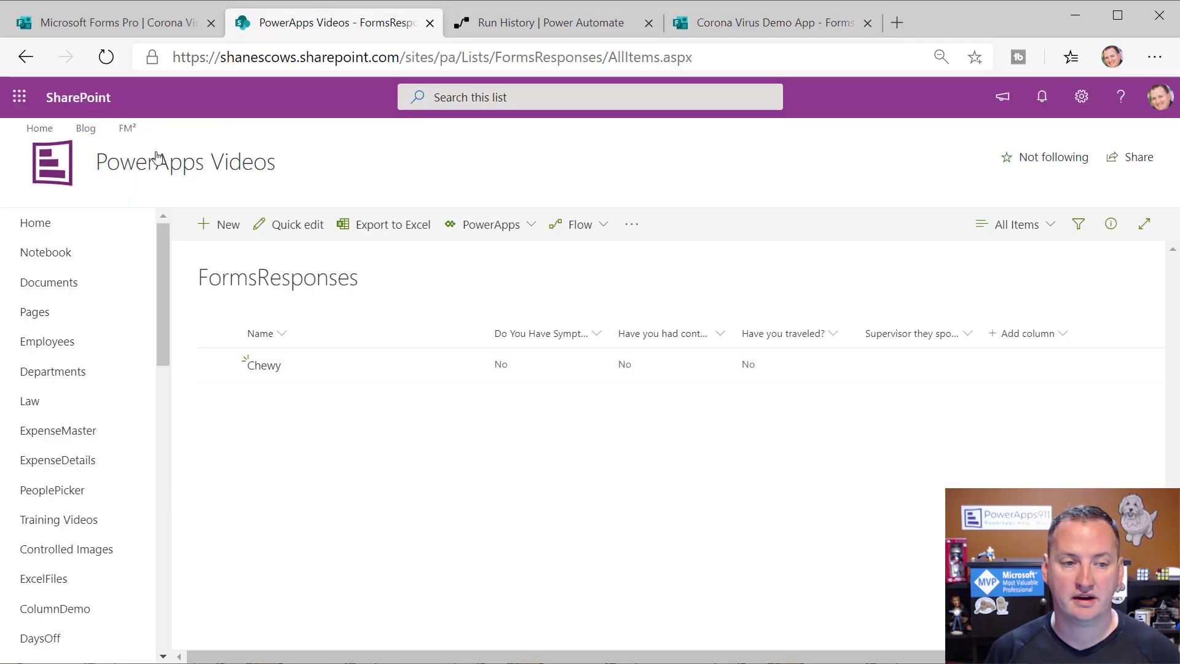
{"action": "left_click", "coordinate": [106, 57]}
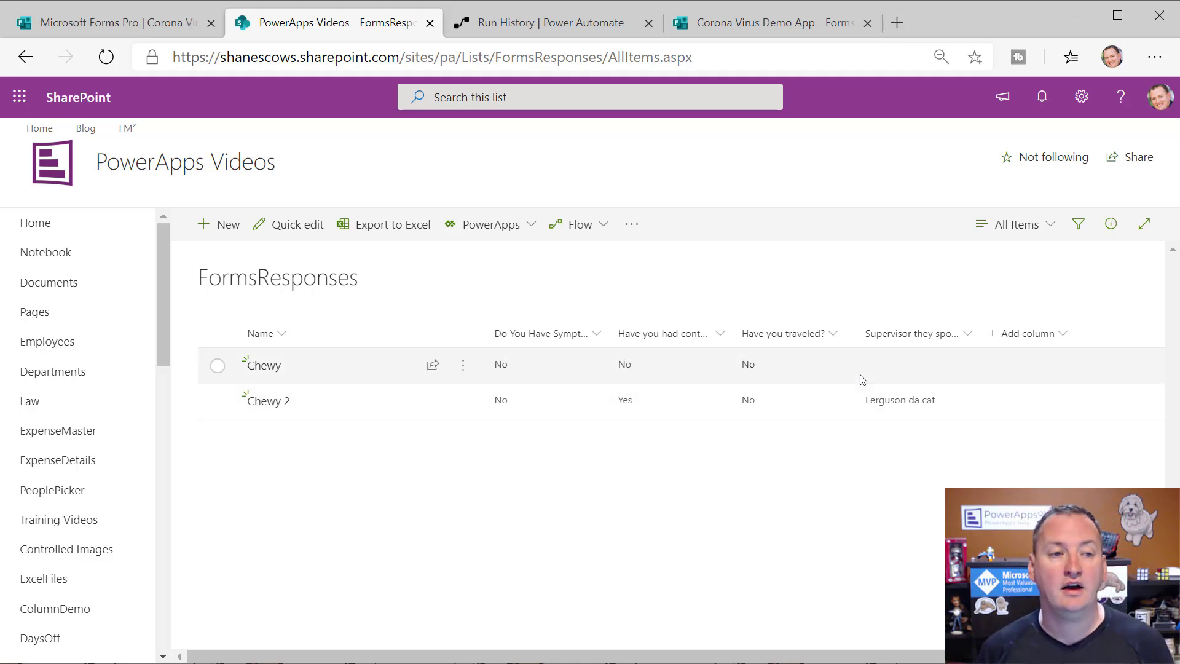
- Open the form's Responses overview and reload it to show 2 responses
{"action": "left_click", "coordinate": [131, 31]}
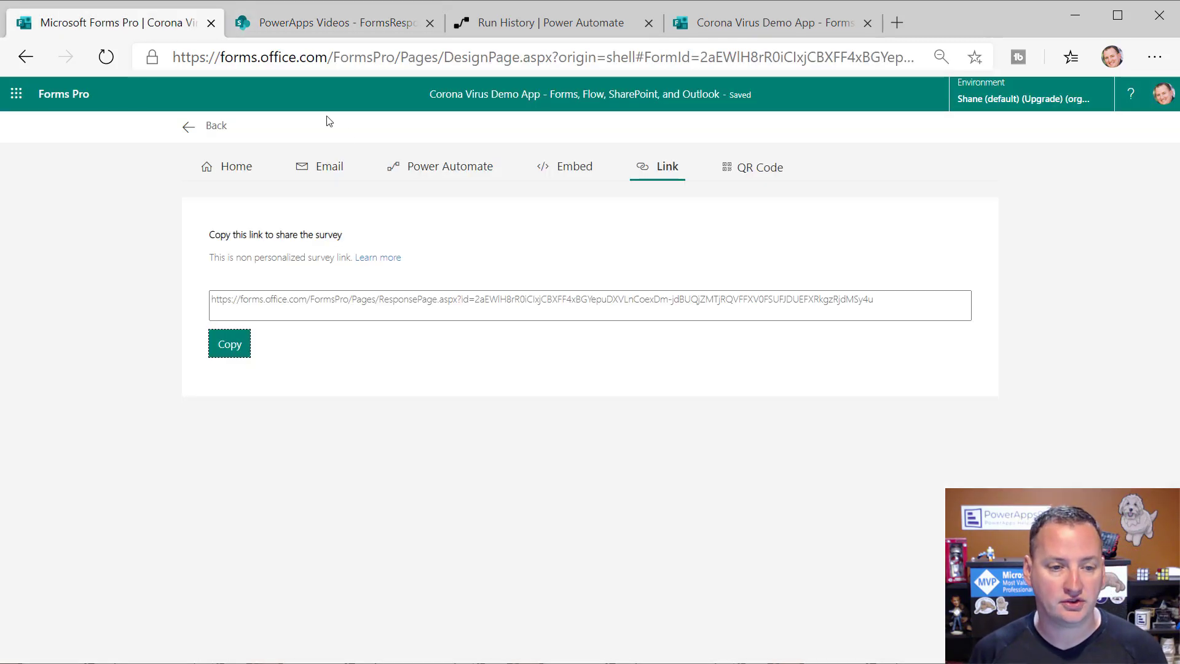
{"action": "left_click", "coordinate": [192, 128]}
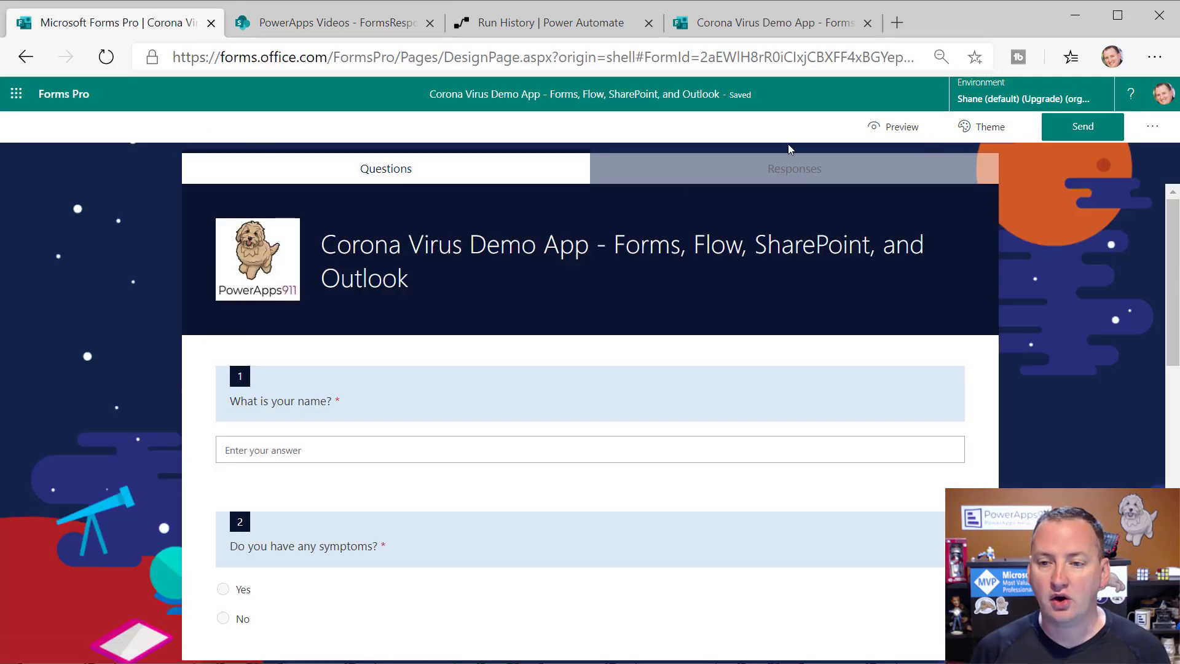
{"action": "left_click", "coordinate": [842, 171]}
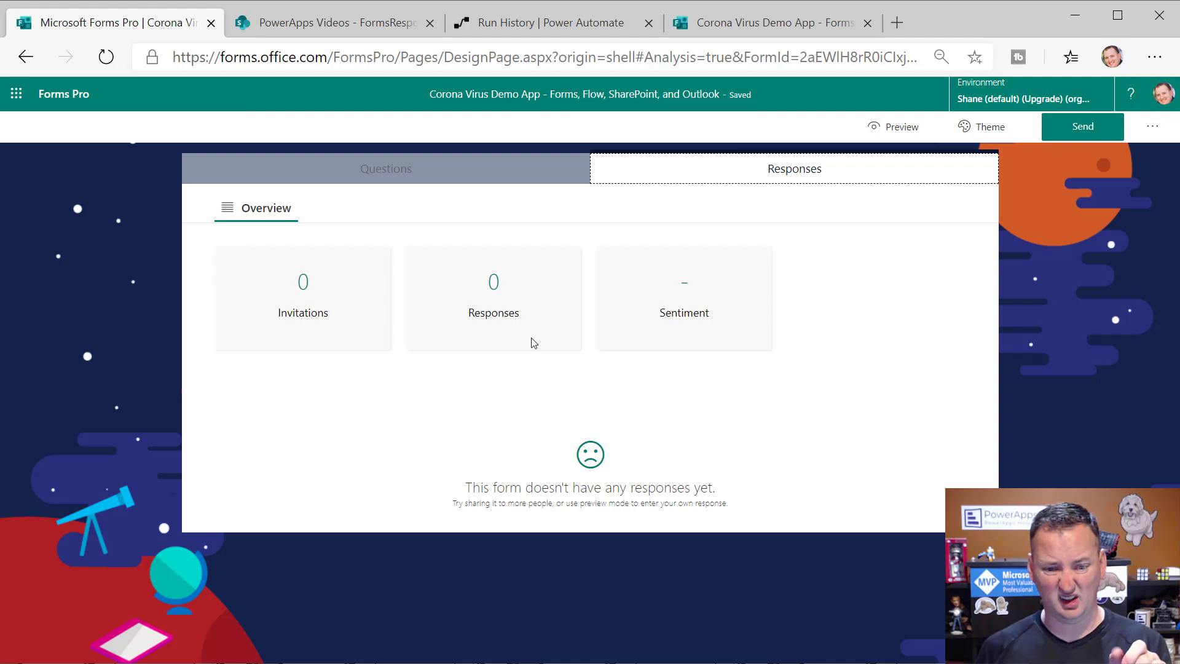
{"action": "left_click", "coordinate": [105, 57]}
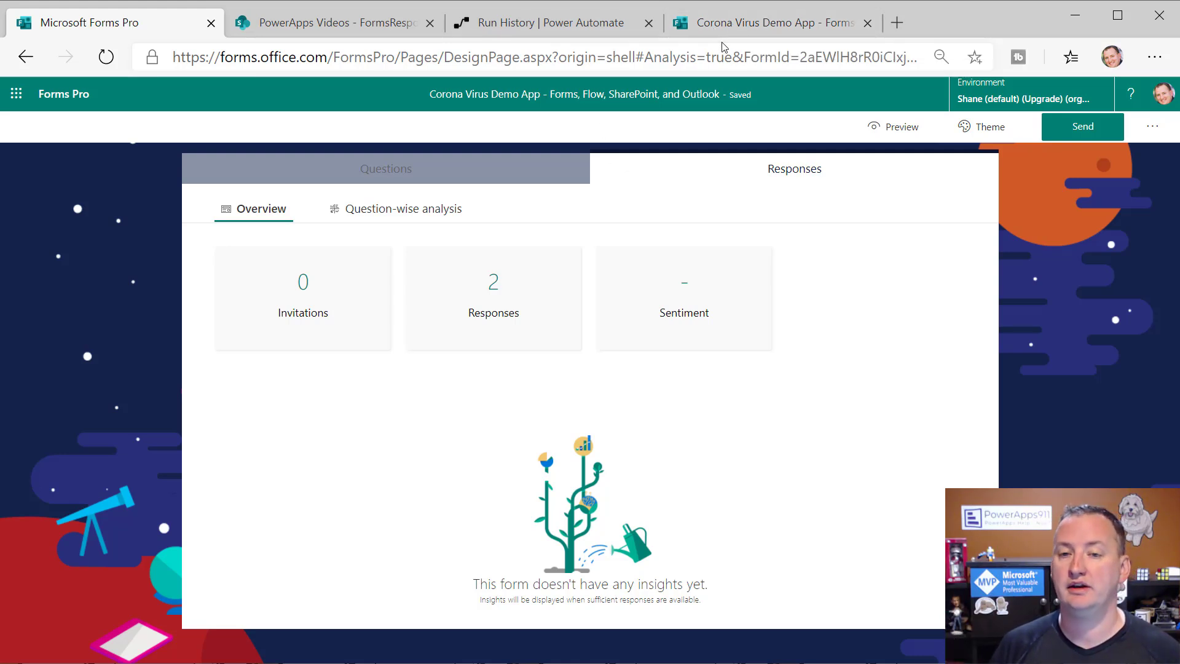
- Edit the flow and add a Condition step after Create item
{"action": "left_click", "coordinate": [577, 25]}
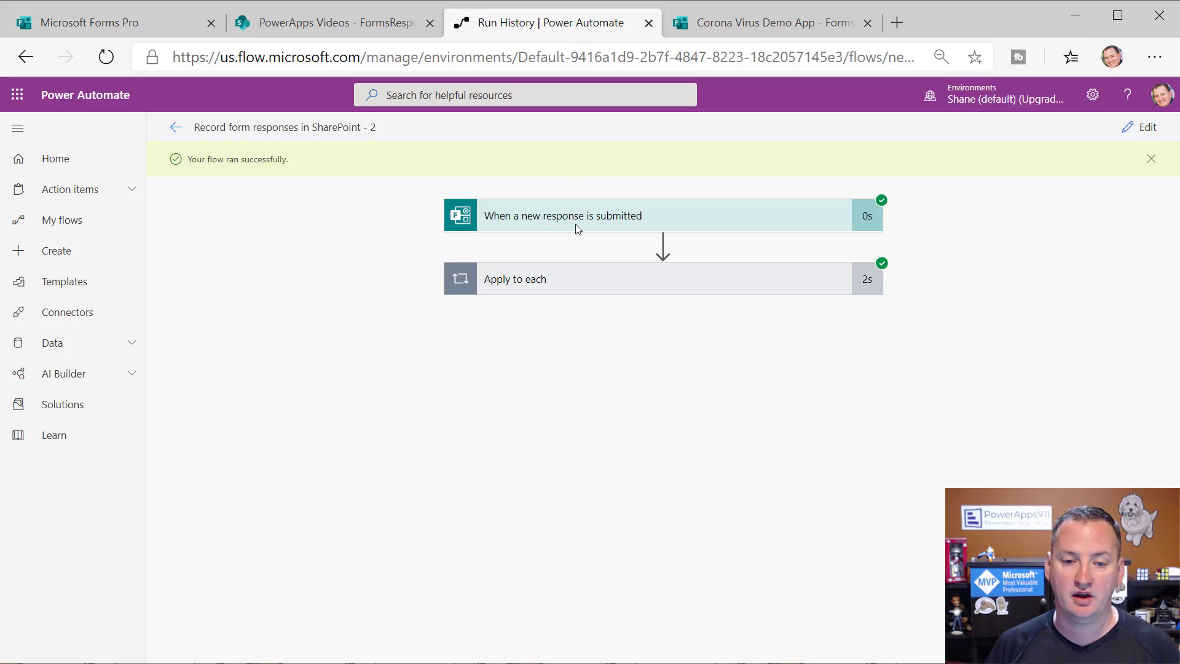
{"action": "left_click", "coordinate": [1144, 127]}
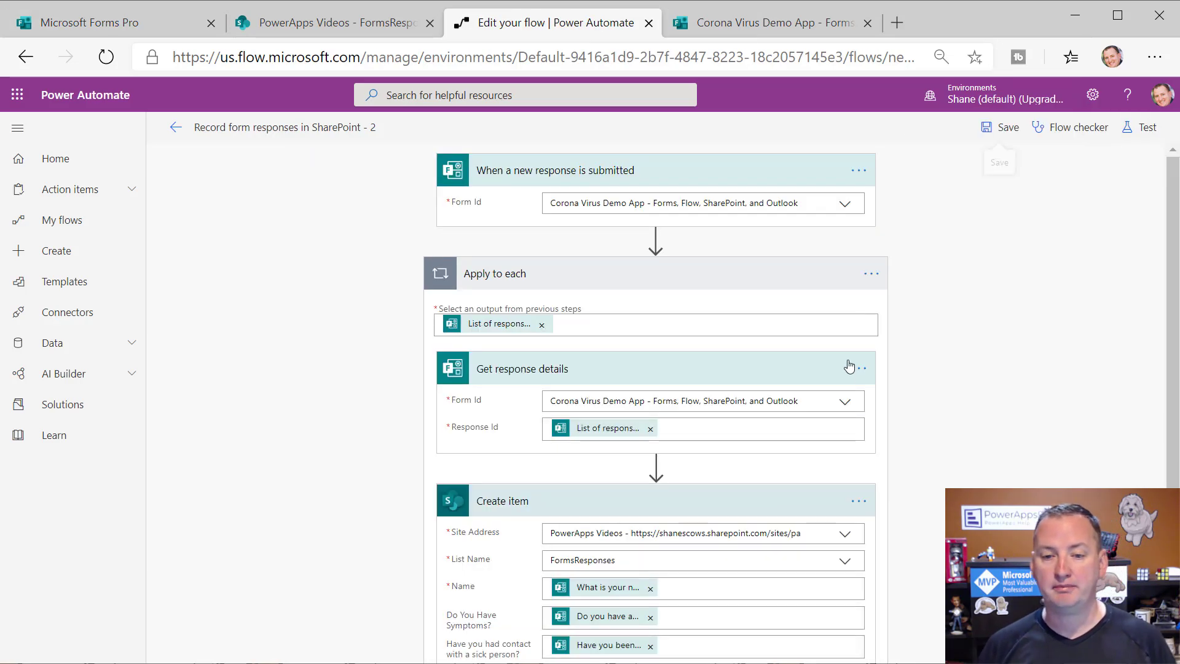
{"action": "scroll", "coordinate": [937, 301], "scroll_direction": "down", "scroll_amount": 3}
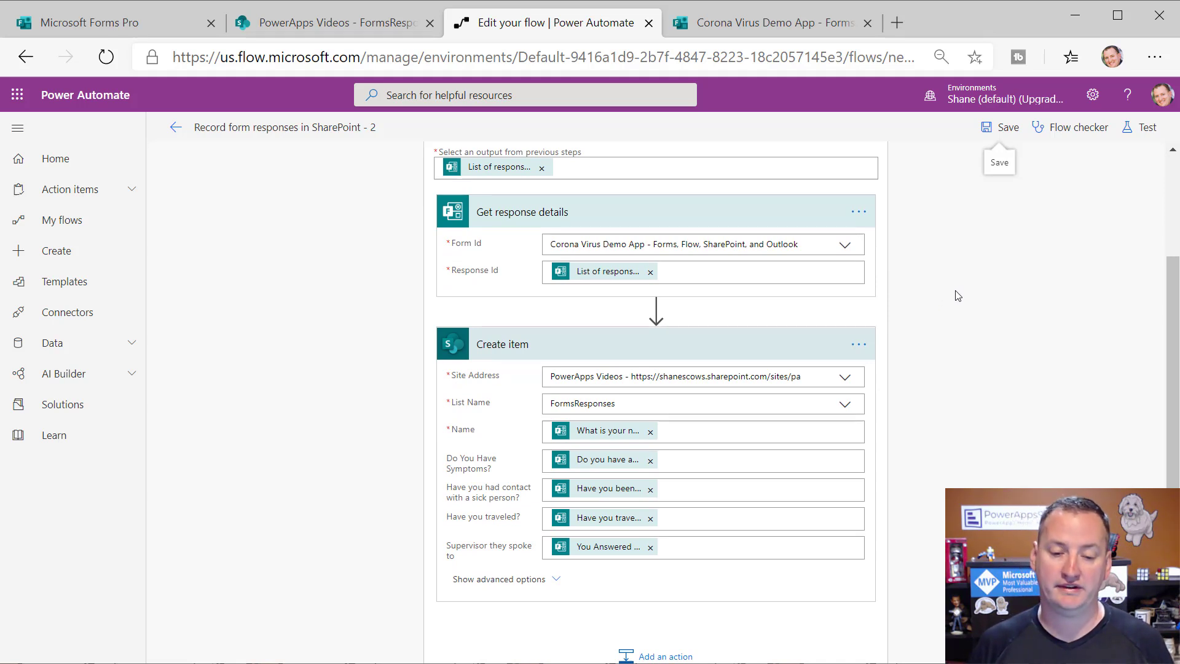
{"action": "scroll", "coordinate": [946, 301], "scroll_direction": "down", "scroll_amount": 2}
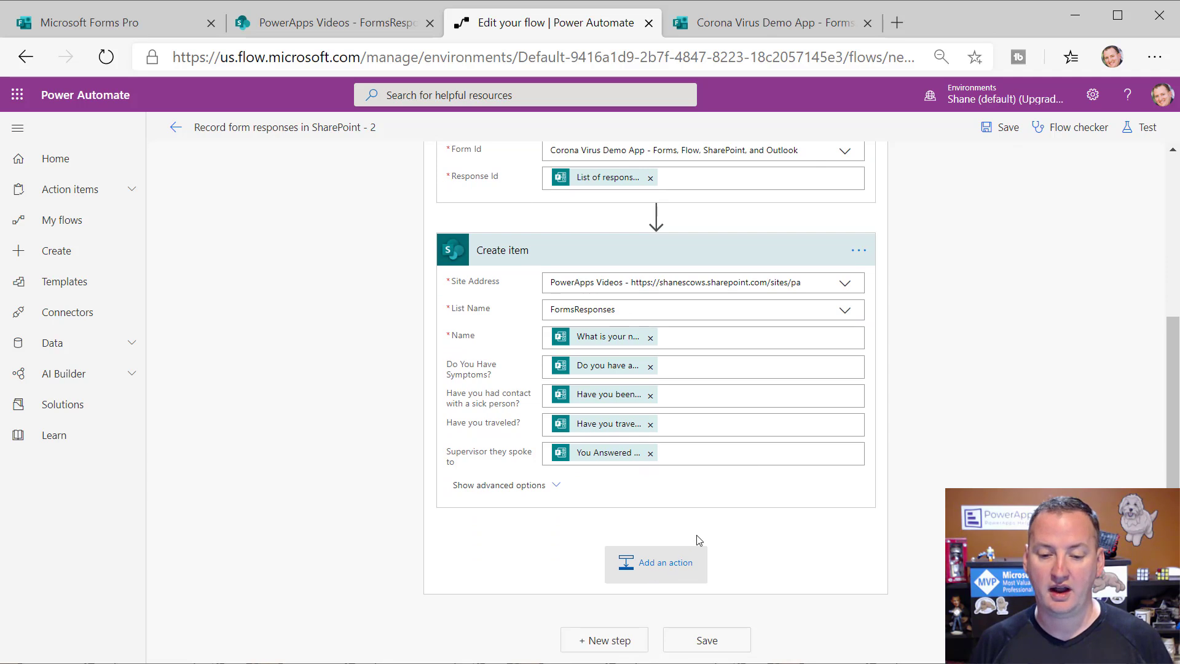
{"action": "left_click", "coordinate": [664, 563]}
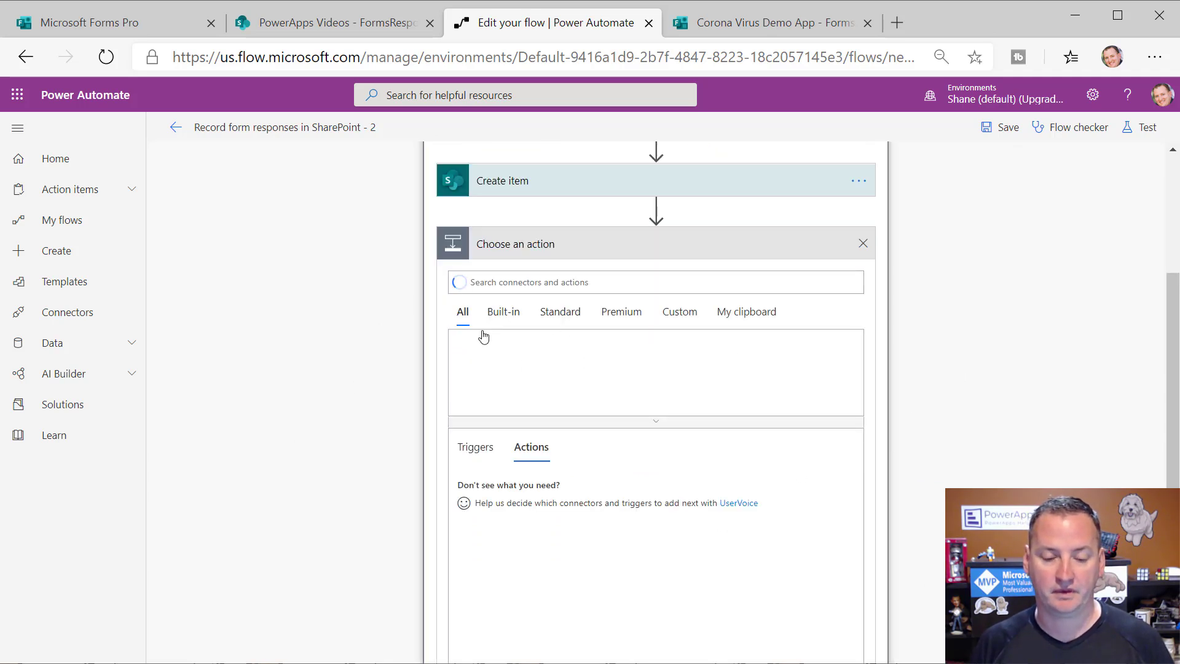
{"action": "left_click", "coordinate": [505, 486]}
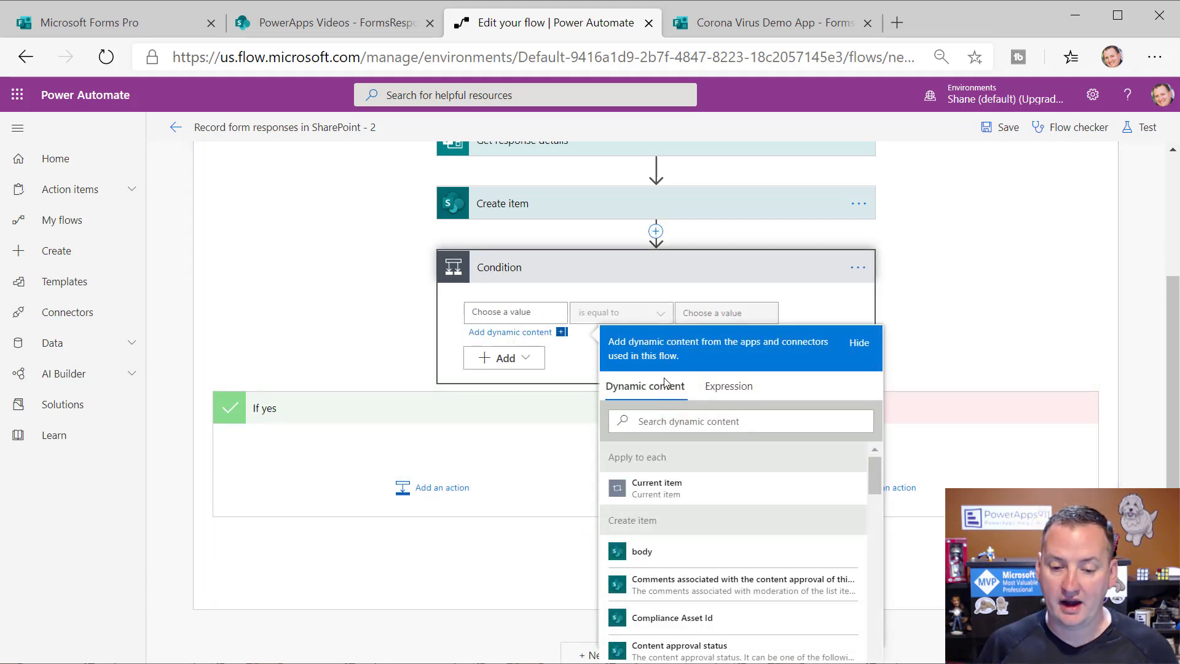
- Set the condition to 'Do you have any symptoms?' is equal to Yes
{"action": "scroll", "coordinate": [686, 497], "scroll_direction": "down", "scroll_amount": 5}
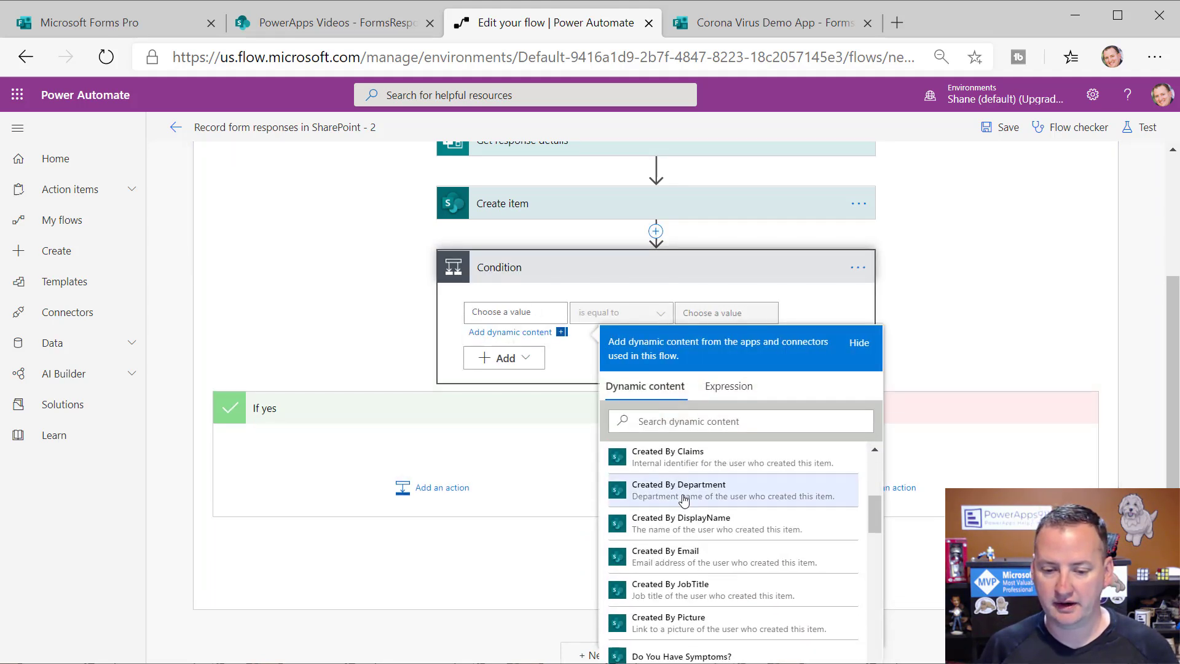
{"action": "scroll", "coordinate": [685, 494], "scroll_direction": "down", "scroll_amount": 10}
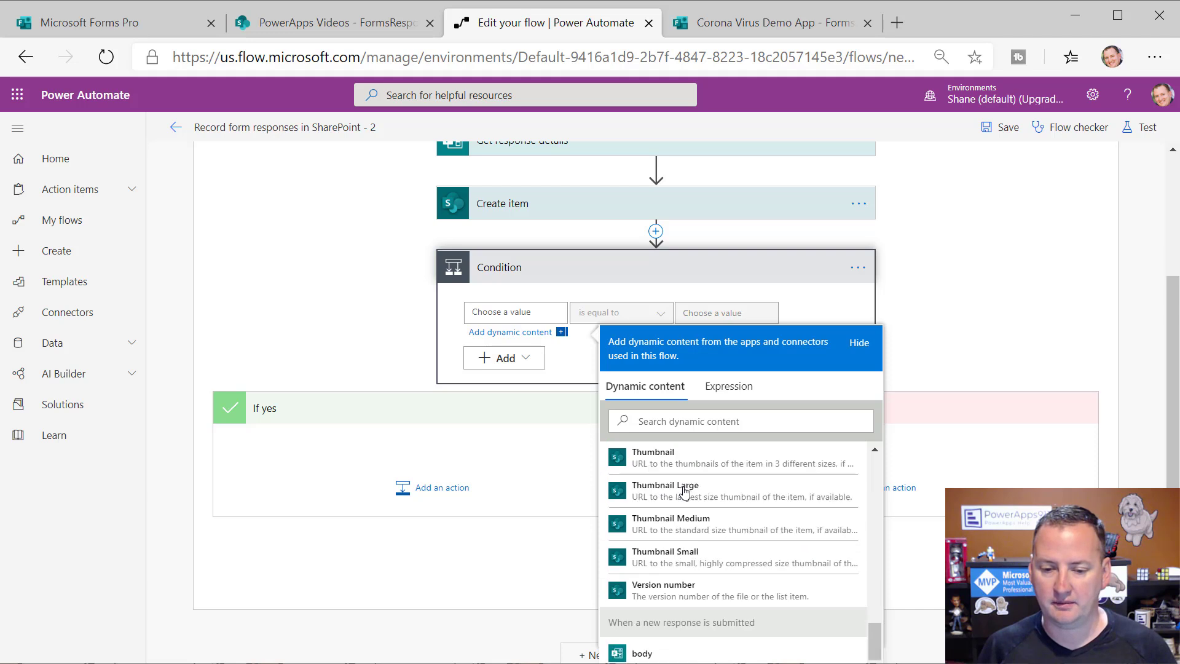
{"action": "scroll", "coordinate": [684, 492], "scroll_direction": "up", "scroll_amount": 3}
{"action": "scroll", "coordinate": [682, 501], "scroll_direction": "down", "scroll_amount": 5}
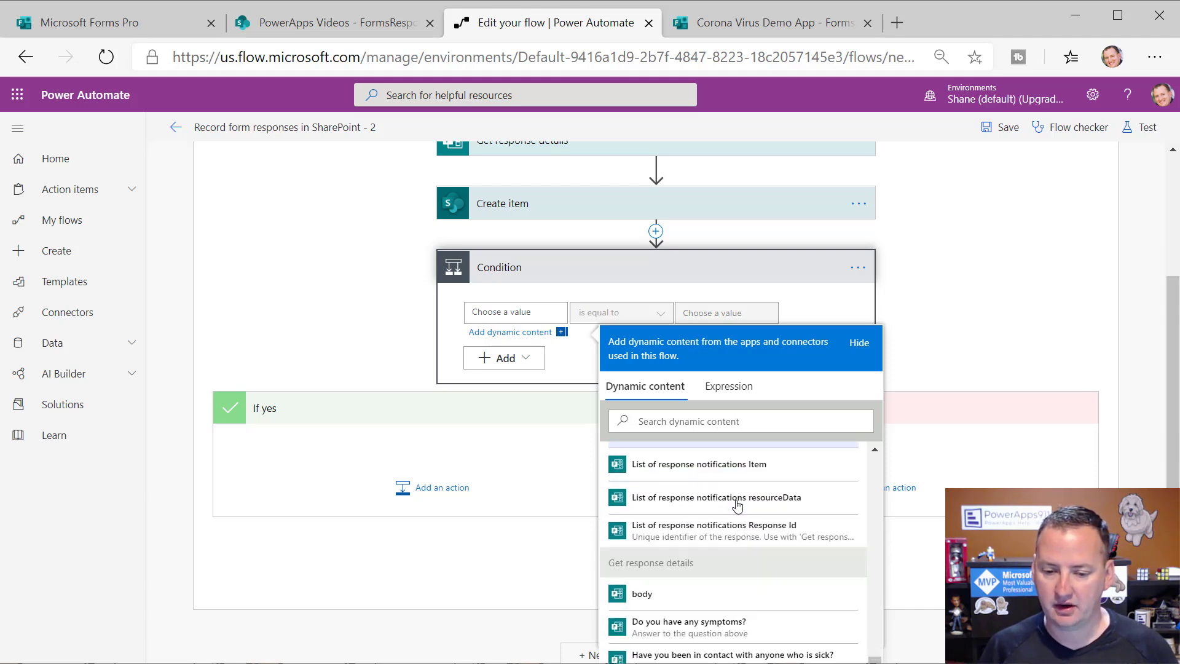
{"action": "scroll", "coordinate": [681, 512], "scroll_direction": "down", "scroll_amount": 1}
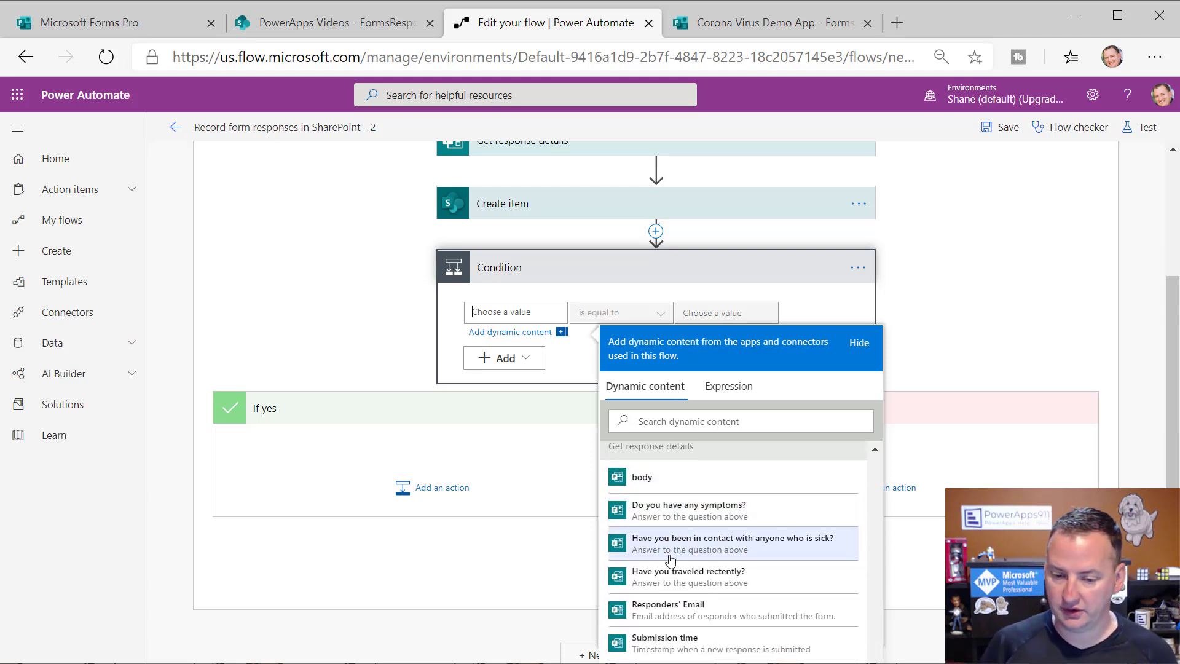
{"action": "left_click", "coordinate": [687, 511]}
{"action": "left_click", "coordinate": [724, 311]}
{"action": "type", "text": "Yes"}
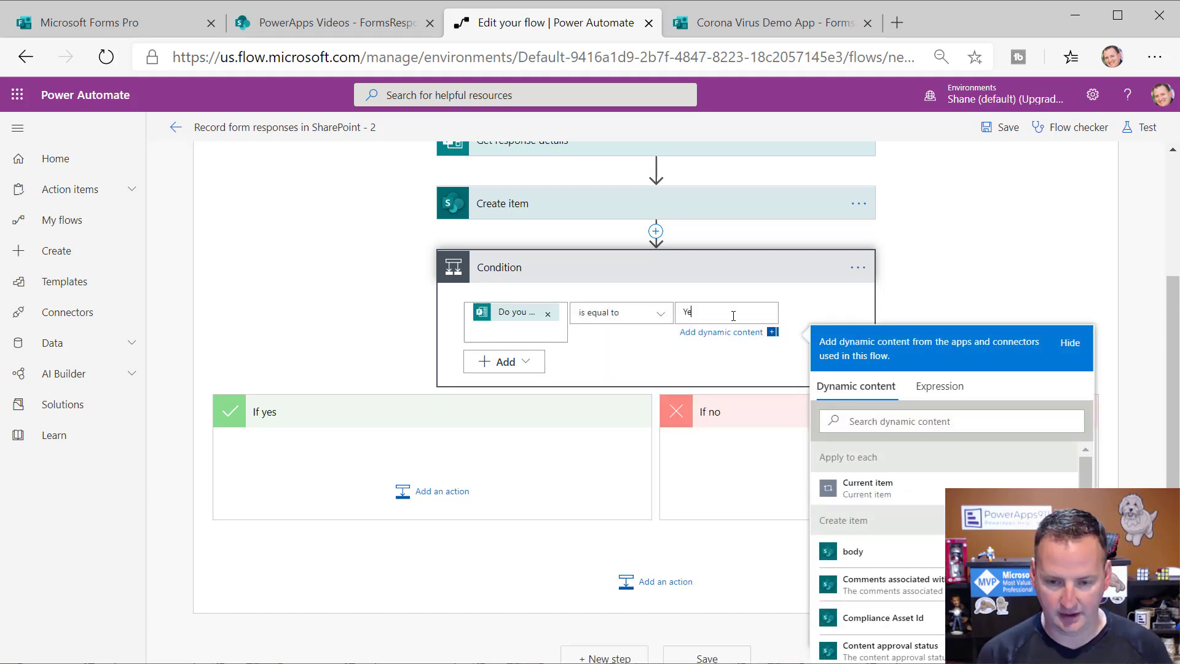
{"action": "left_click", "coordinate": [503, 361]}
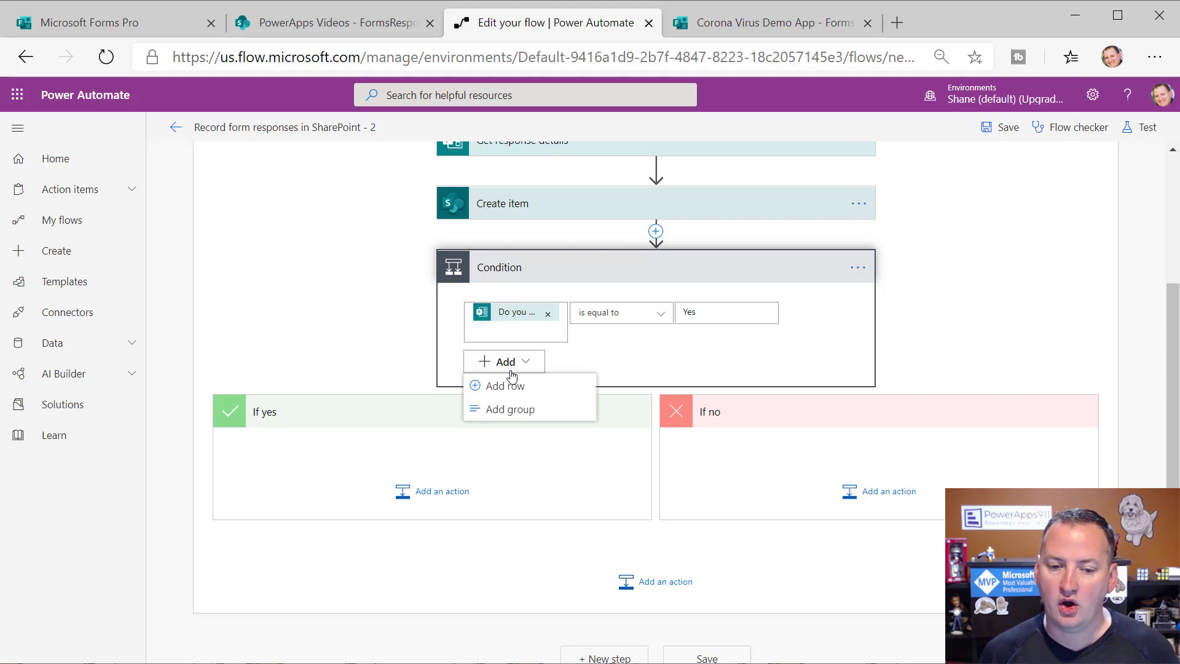
- Switch the condition to Or and add a row: sick-contact answer is equal to Yes
{"action": "left_click", "coordinate": [498, 385]}
{"action": "left_click", "coordinate": [487, 306]}
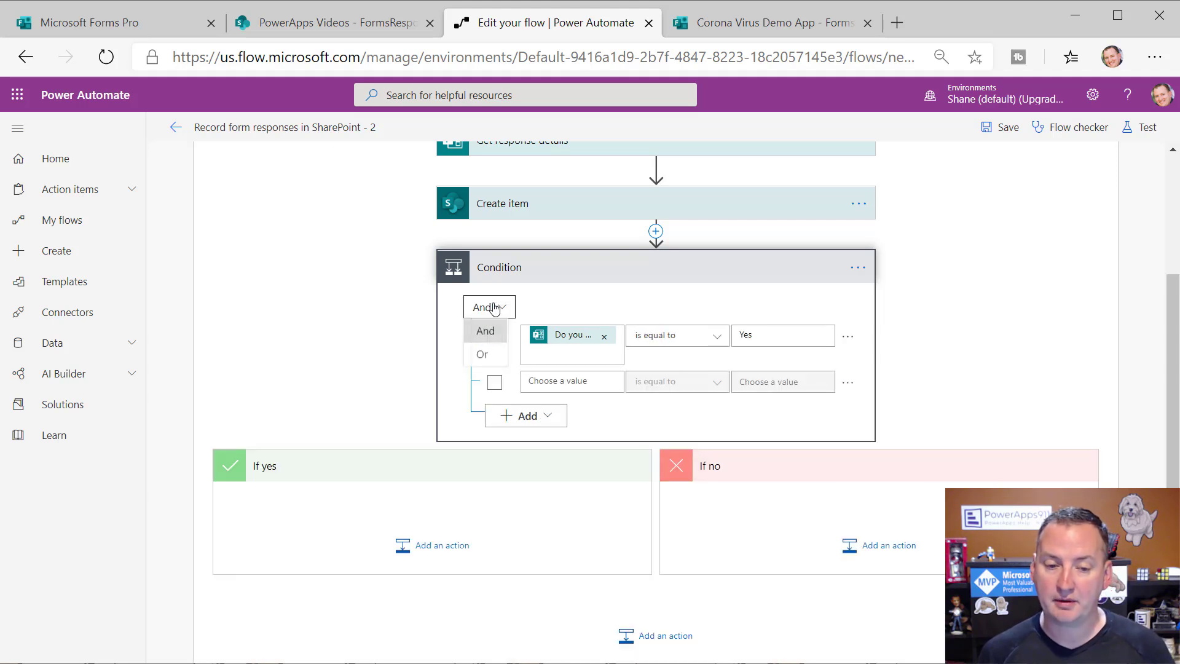
{"action": "left_click", "coordinate": [489, 358]}
{"action": "left_click", "coordinate": [590, 380]}
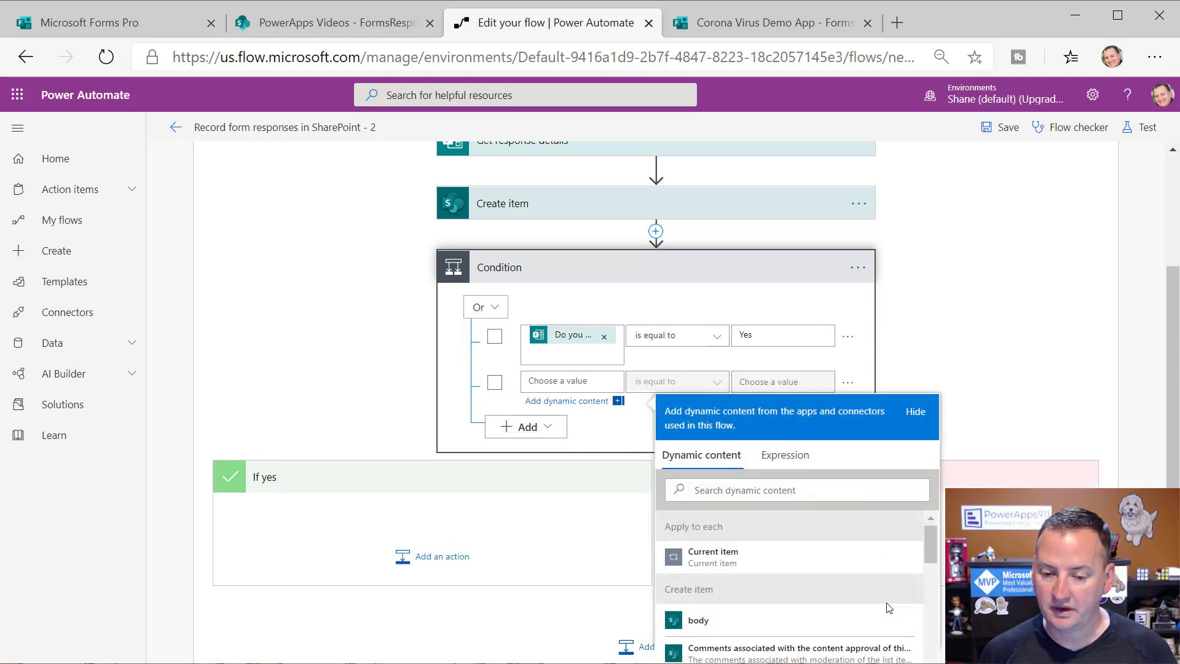
{"action": "scroll", "coordinate": [884, 603], "scroll_direction": "down", "scroll_amount": 3}
{"action": "scroll", "coordinate": [801, 516], "scroll_direction": "down", "scroll_amount": 20}
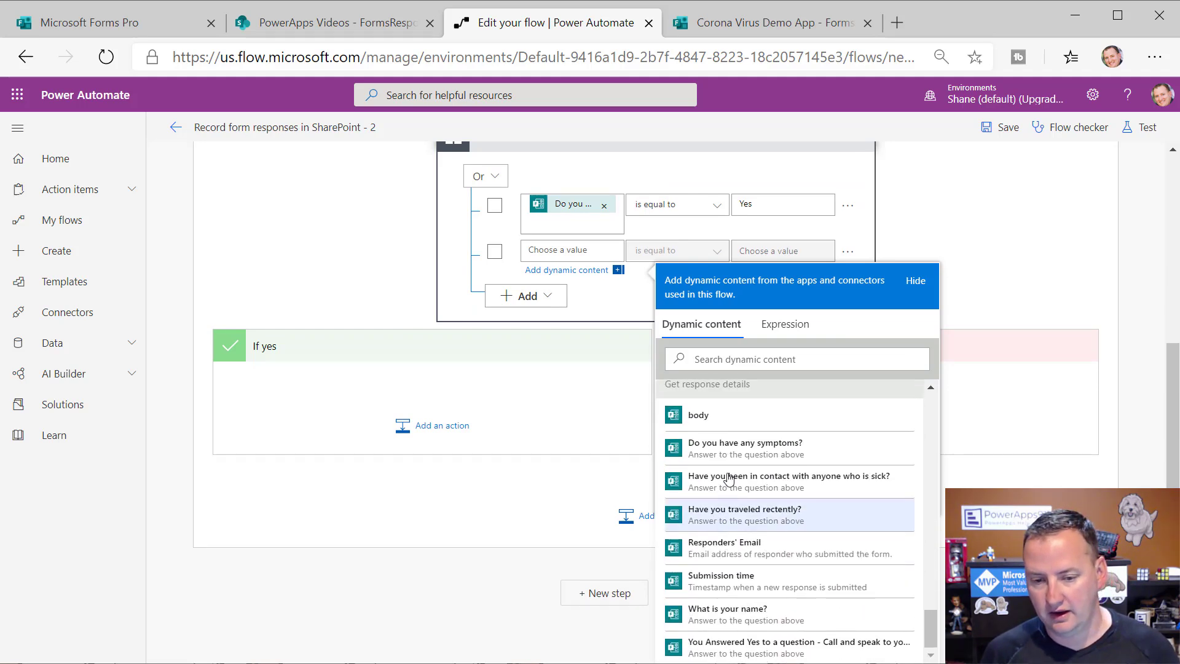
{"action": "left_click", "coordinate": [764, 483]}
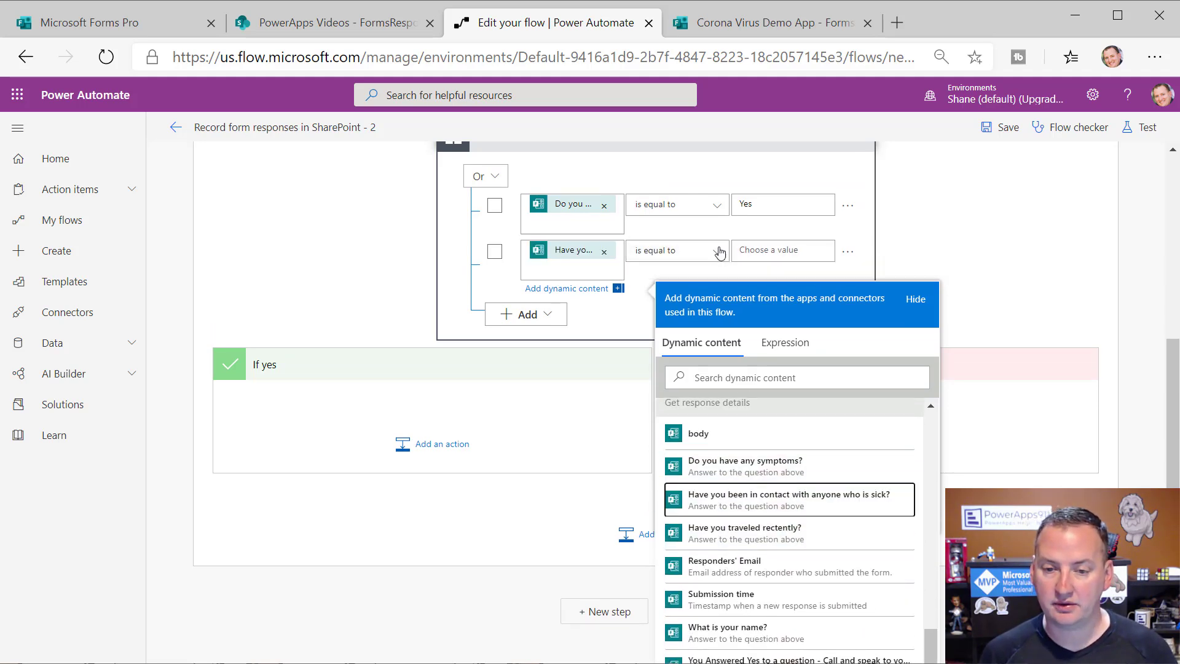
{"action": "left_click", "coordinate": [781, 252]}
{"action": "type", "text": "Yes"}
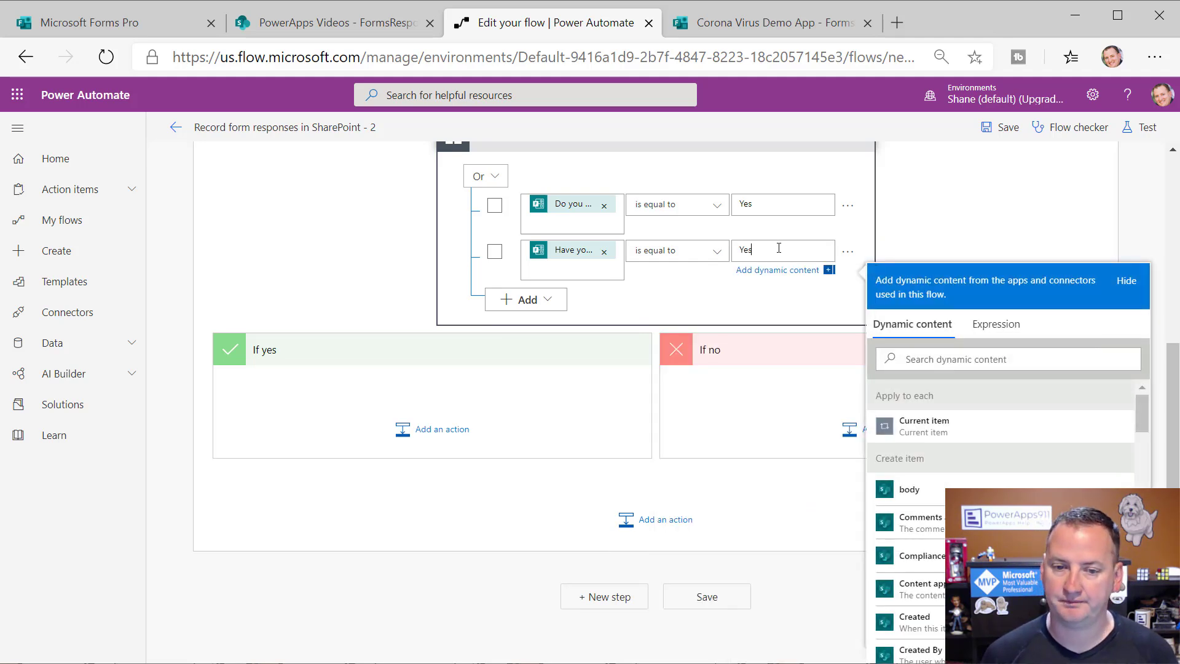
{"action": "left_click", "coordinate": [528, 316]}
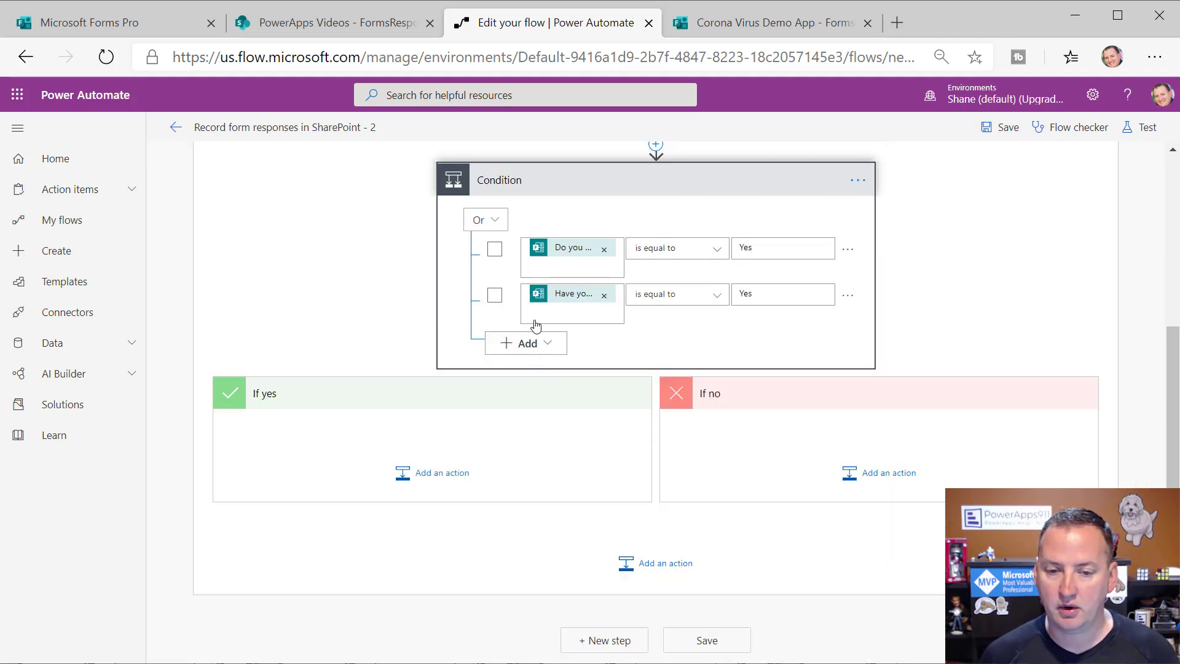
{"action": "left_click", "coordinate": [536, 326]}
{"action": "left_click", "coordinate": [526, 313]}
- Add a third row: 'Have you traveled recently?' is equal to Yes
{"action": "left_click", "coordinate": [527, 342]}
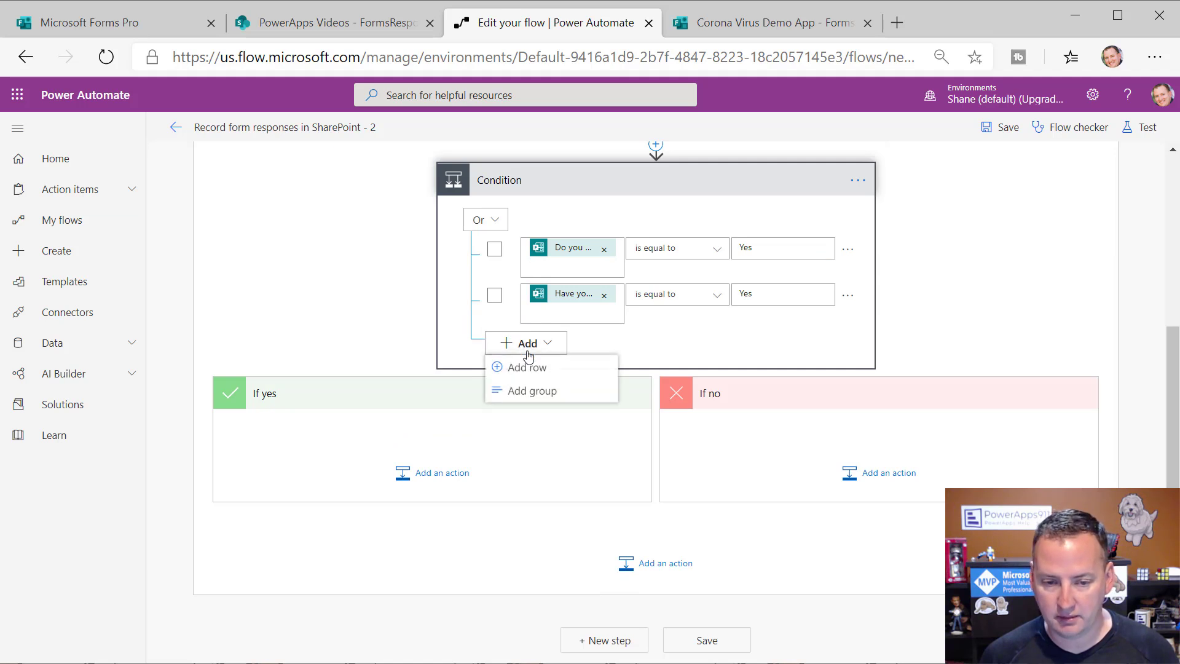
{"action": "left_click", "coordinate": [528, 367]}
{"action": "left_click", "coordinate": [553, 308]}
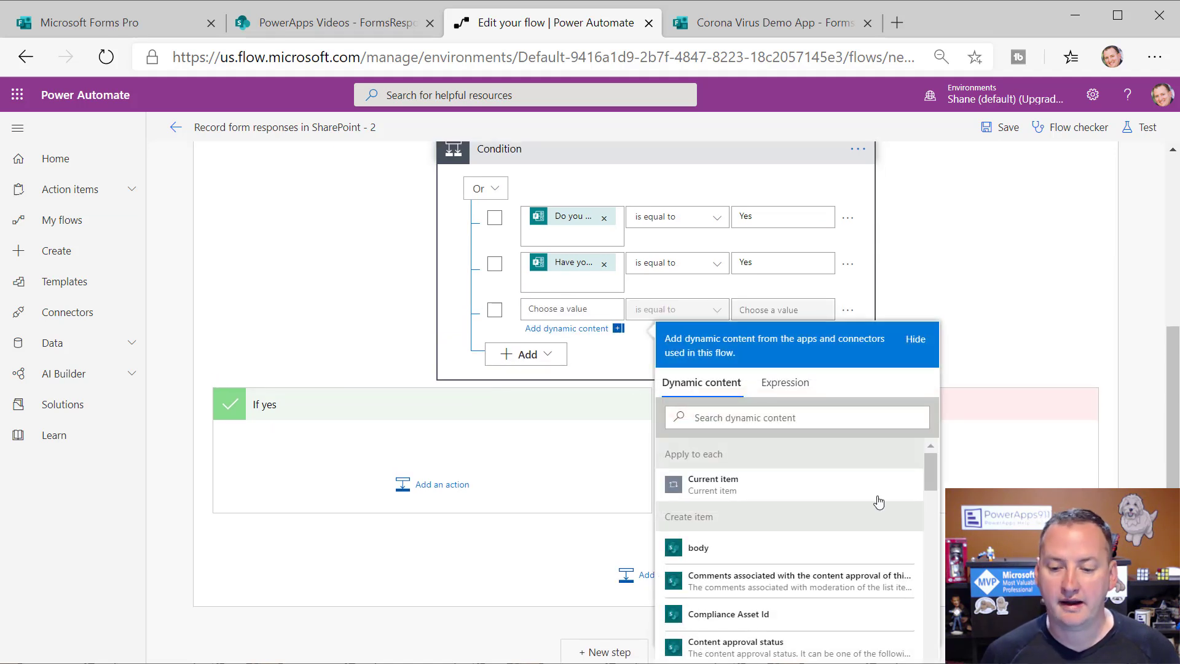
{"action": "scroll", "coordinate": [861, 510], "scroll_direction": "down", "scroll_amount": 15}
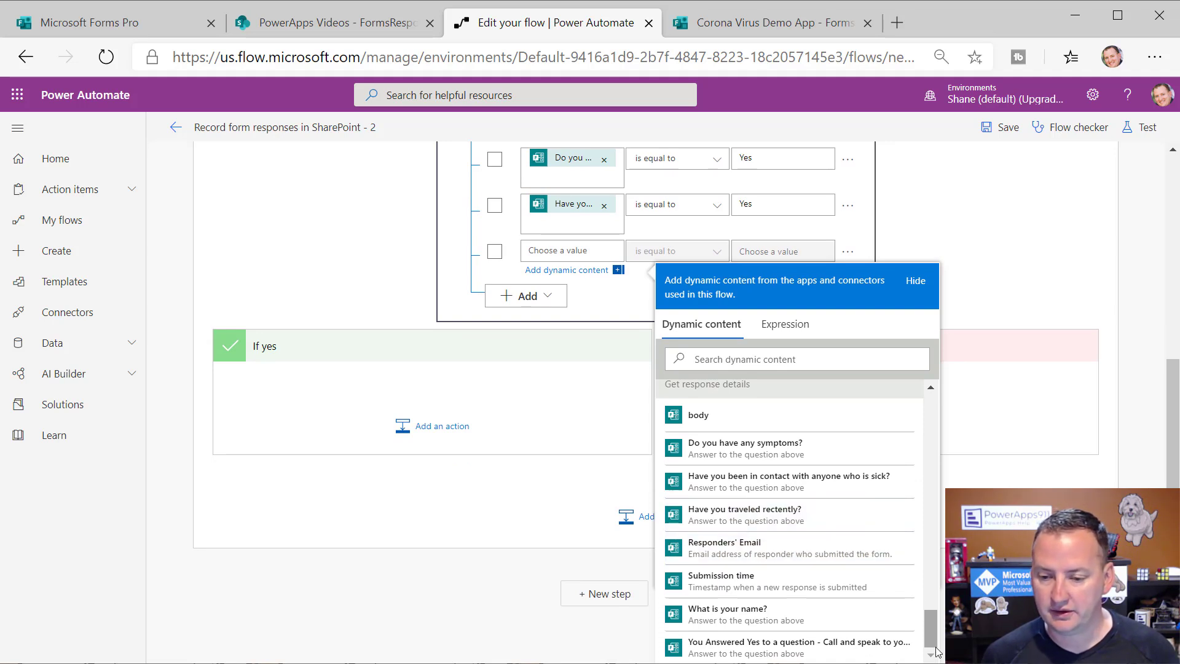
{"action": "scroll", "coordinate": [931, 652], "scroll_direction": "up", "scroll_amount": 5}
{"action": "scroll", "coordinate": [929, 643], "scroll_direction": "down", "scroll_amount": 5}
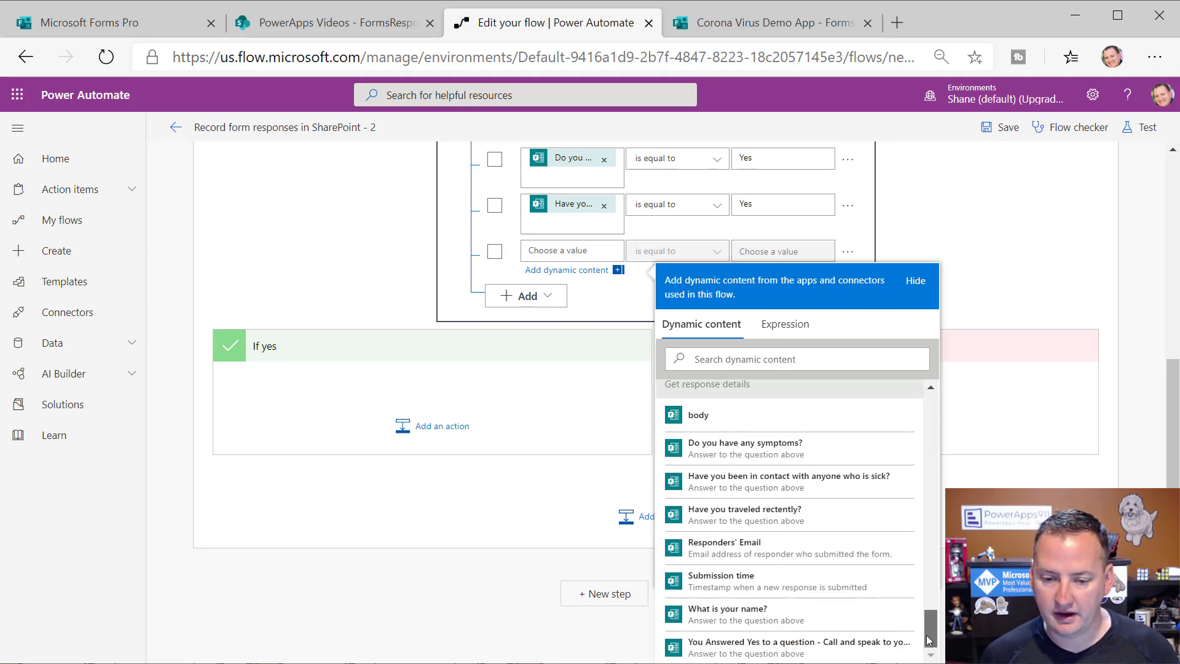
{"action": "left_click", "coordinate": [784, 519]}
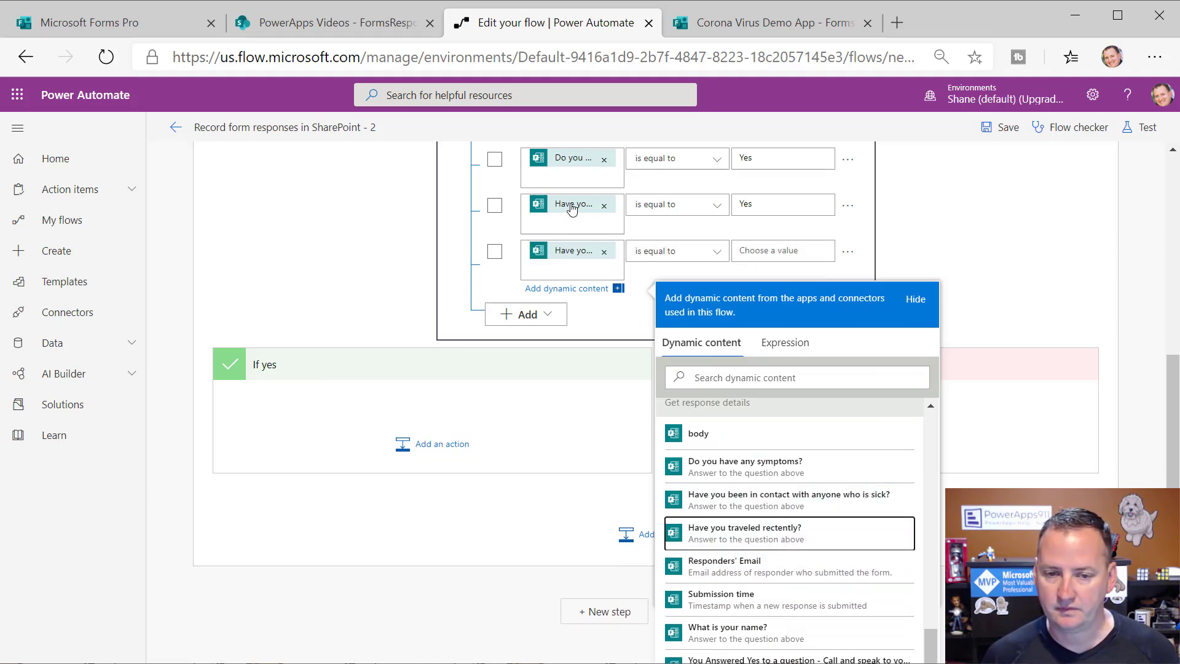
{"action": "left_click", "coordinate": [778, 252]}
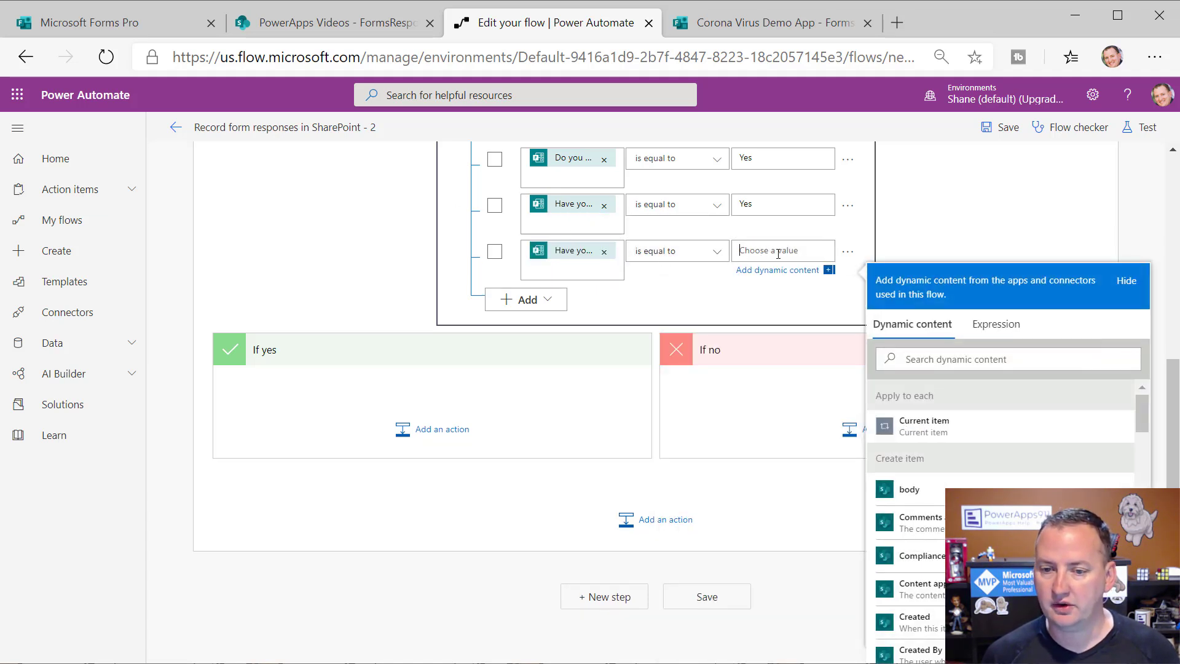
{"action": "type", "text": "Yes"}
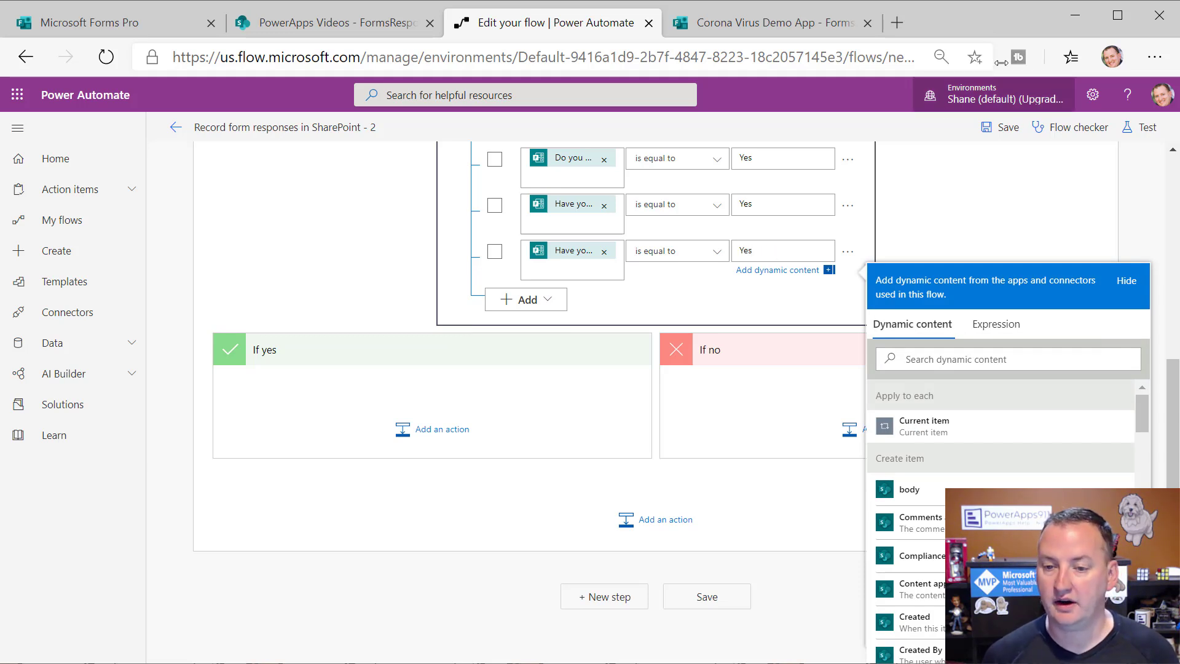
{"action": "left_click", "coordinate": [988, 192]}
{"action": "scroll", "coordinate": [977, 209], "scroll_direction": "up", "scroll_amount": 3}
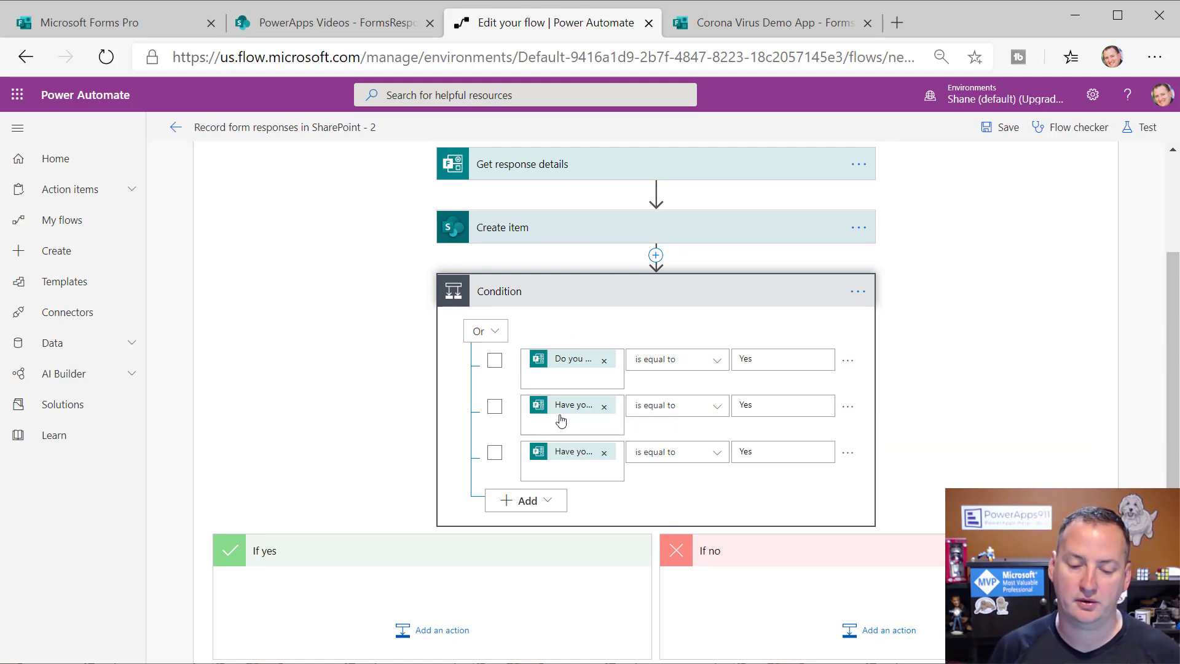
- Add an Office 365 Outlook 'Send an email (V2)' action to If yes, addressed to a suggested recipient
{"action": "scroll", "coordinate": [561, 421], "scroll_direction": "down", "scroll_amount": 1}
{"action": "left_click", "coordinate": [439, 555]}
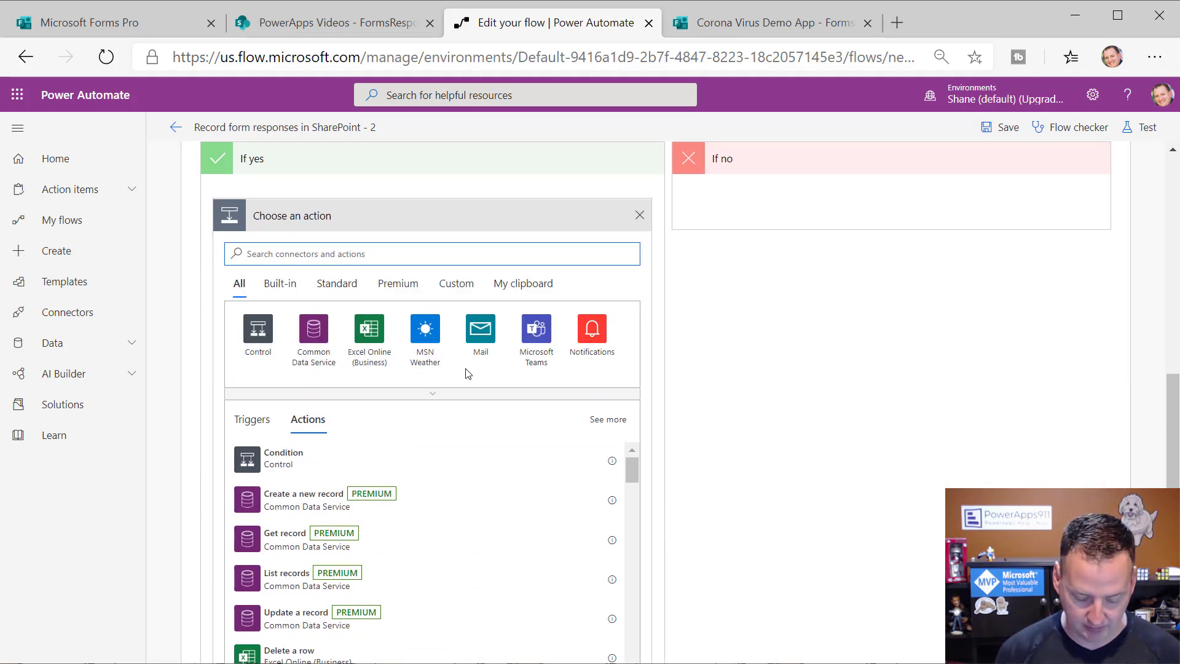
{"action": "type", "text": "outlook"}
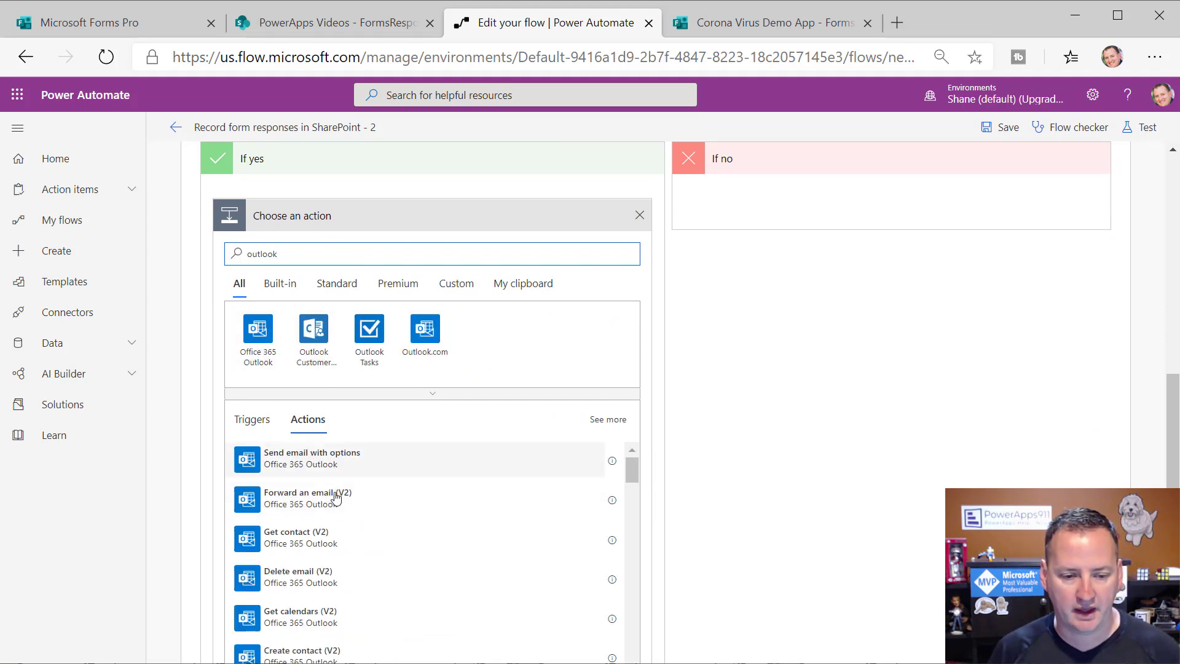
{"action": "scroll", "coordinate": [367, 496], "scroll_direction": "down", "scroll_amount": 1}
{"action": "scroll", "coordinate": [366, 492], "scroll_direction": "down", "scroll_amount": 2}
{"action": "left_click", "coordinate": [324, 556]}
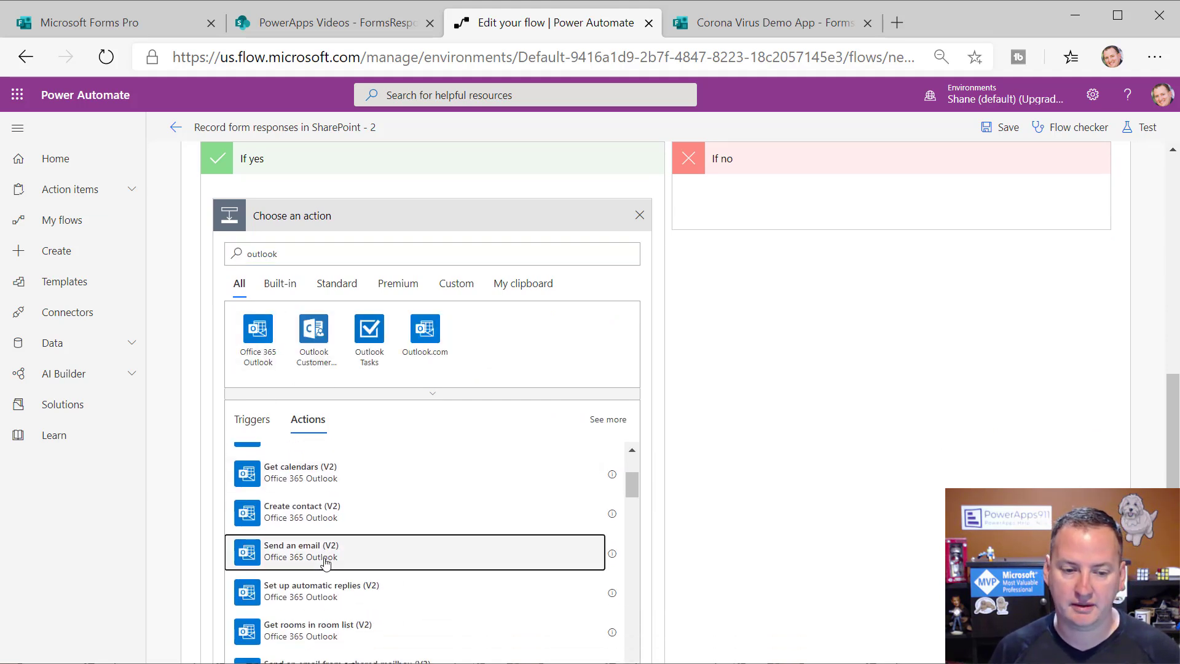
{"action": "left_click", "coordinate": [398, 283]}
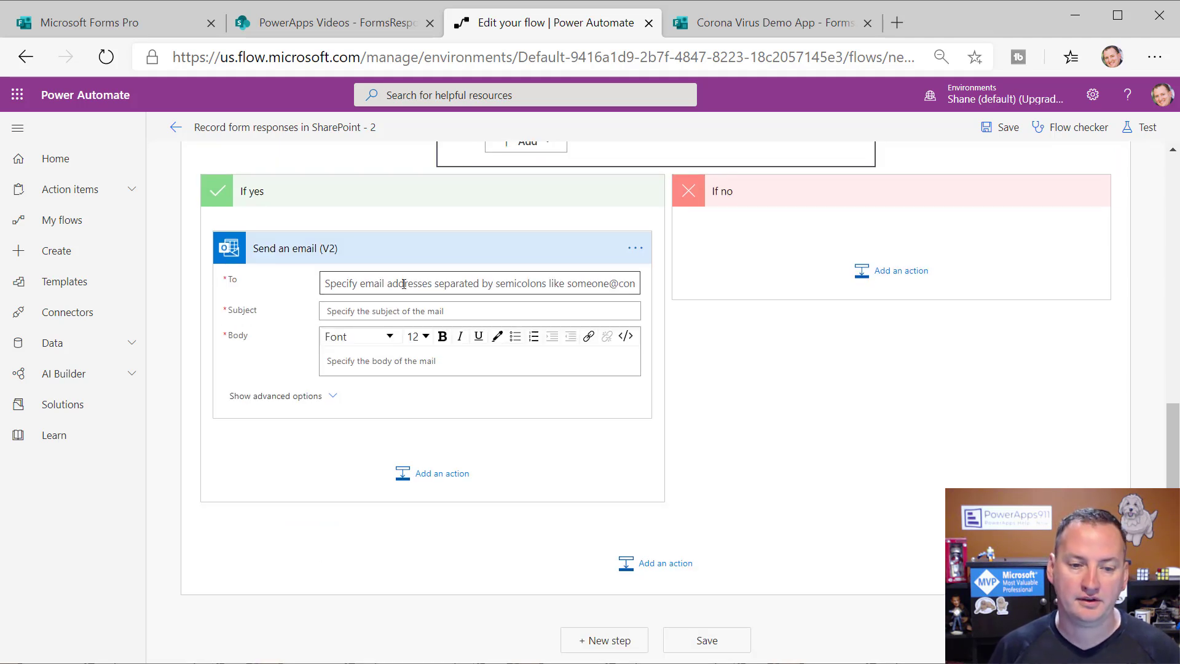
{"action": "type", "text": "s"}
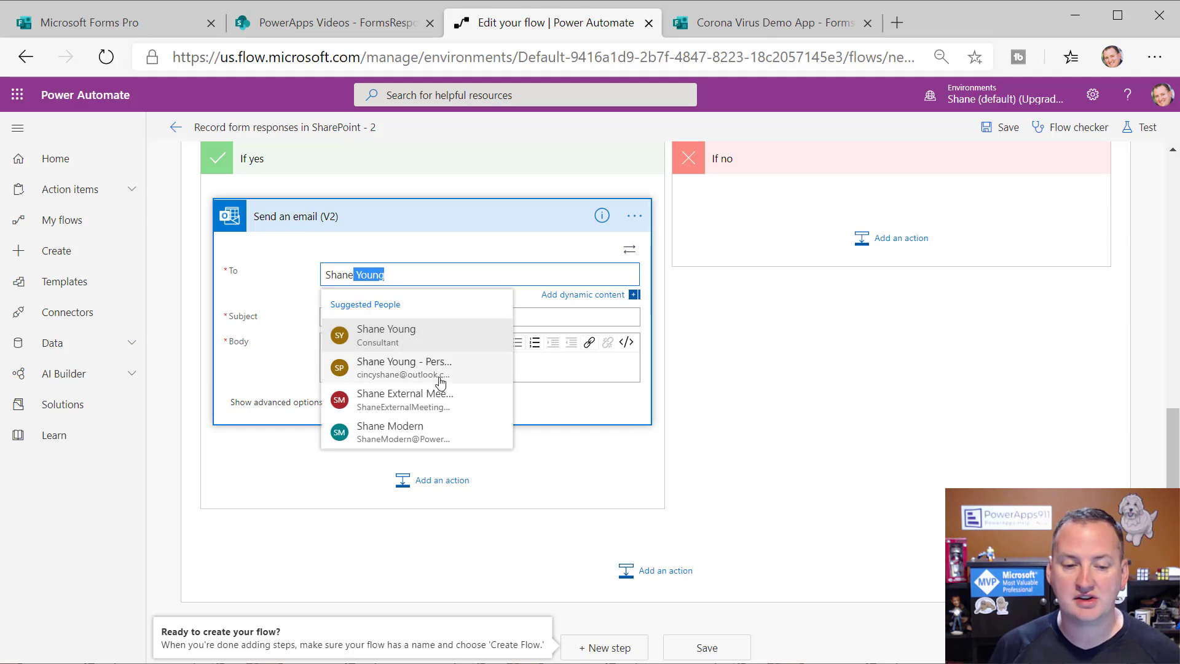
{"action": "left_click", "coordinate": [406, 342]}
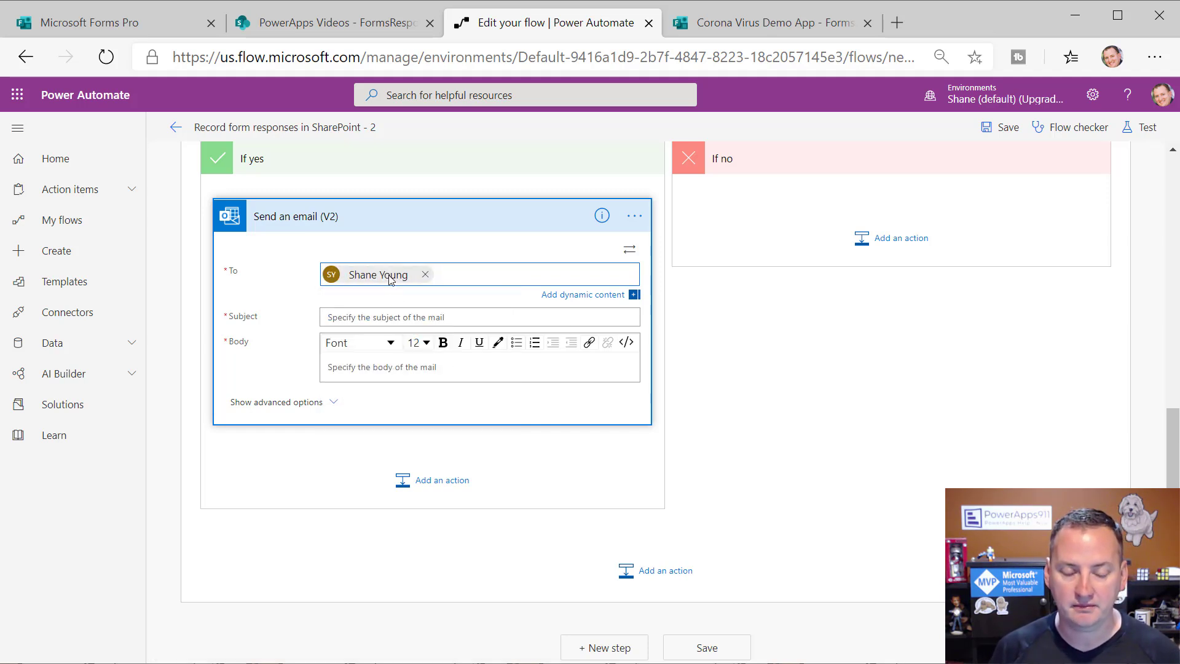
- Set the subject to 'They said yes' and insert the name and supervisor answers into the body
{"action": "left_click", "coordinate": [418, 317]}
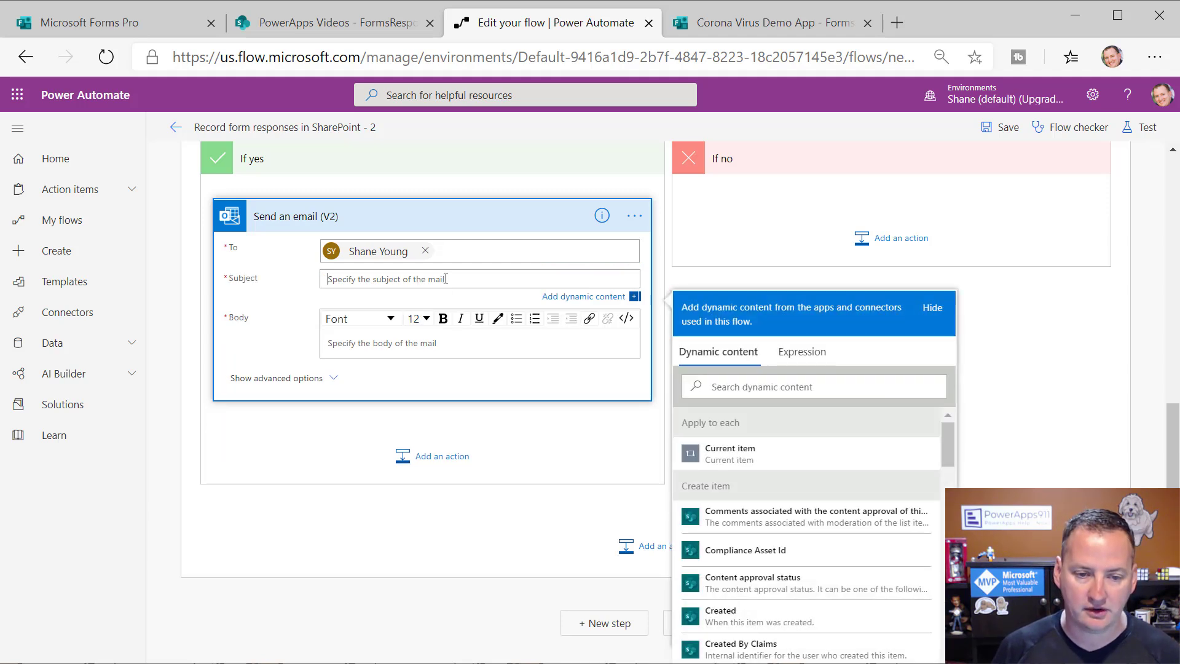
{"action": "type", "text": "They said yes"}
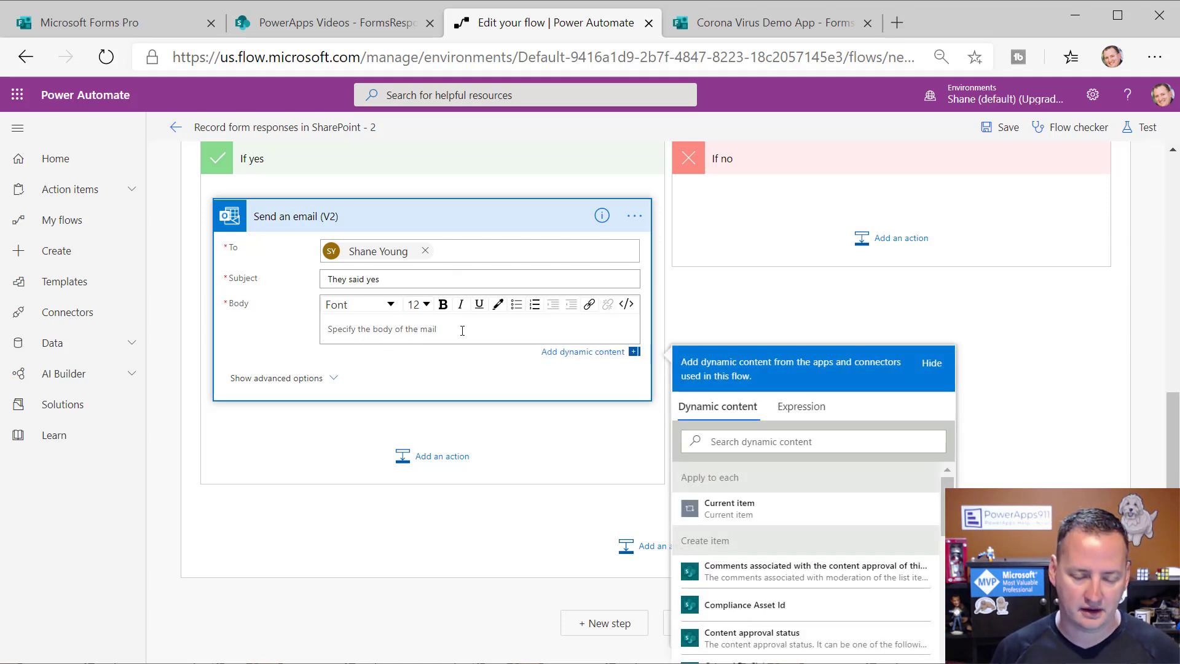
{"action": "type", "text": "Their name was"}
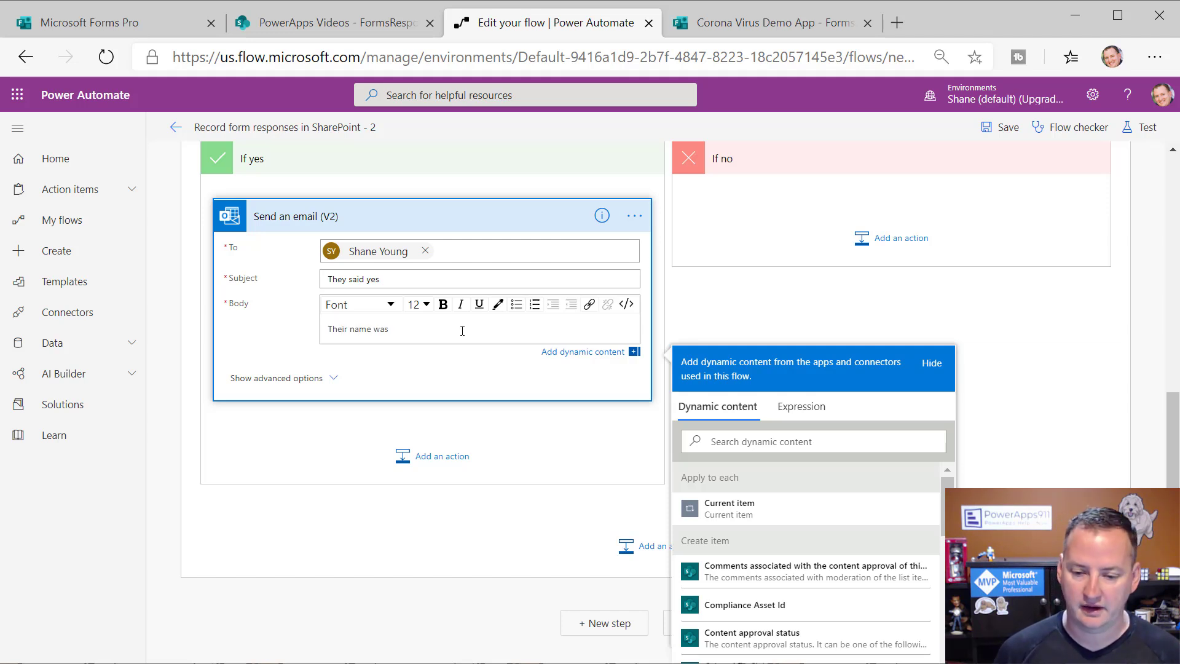
{"action": "scroll", "coordinate": [1067, 469], "scroll_direction": "down", "scroll_amount": 1}
{"action": "scroll", "coordinate": [811, 523], "scroll_direction": "down", "scroll_amount": 3}
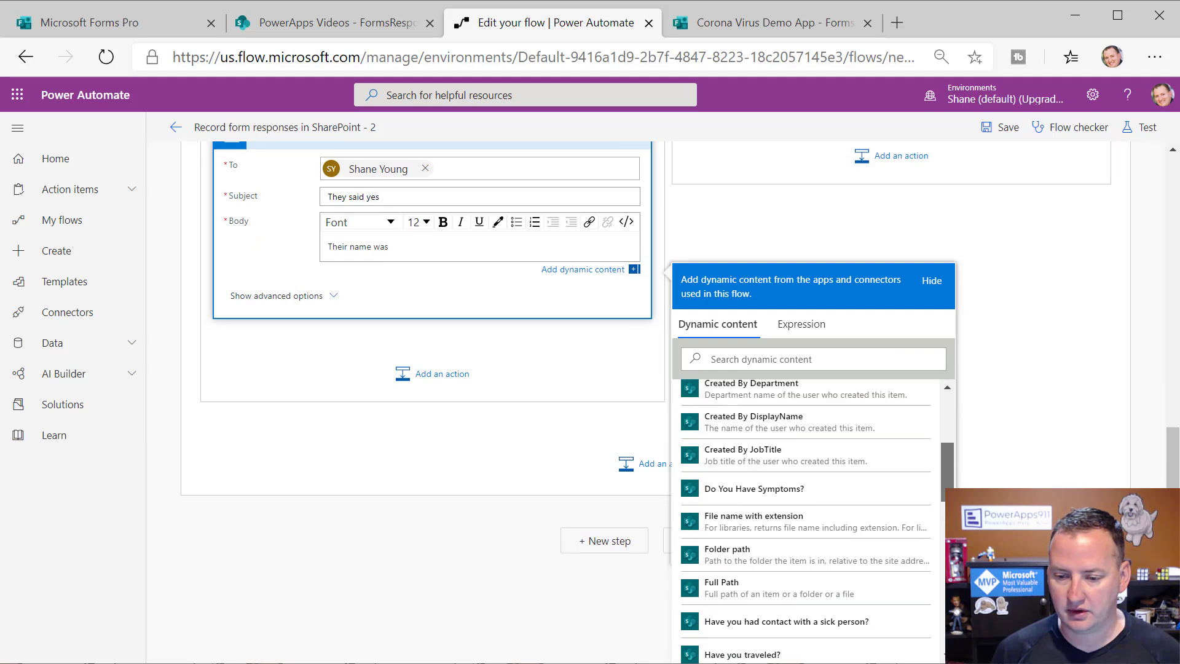
{"action": "scroll", "coordinate": [768, 510], "scroll_direction": "down", "scroll_amount": 3}
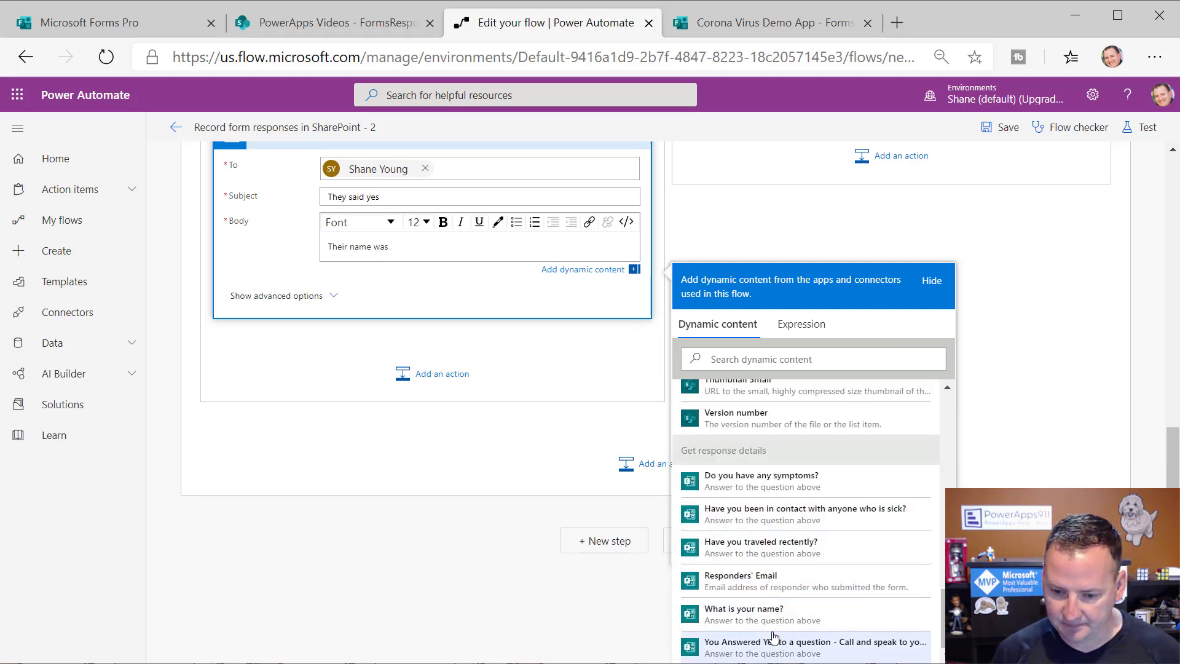
{"action": "left_click", "coordinate": [761, 615]}
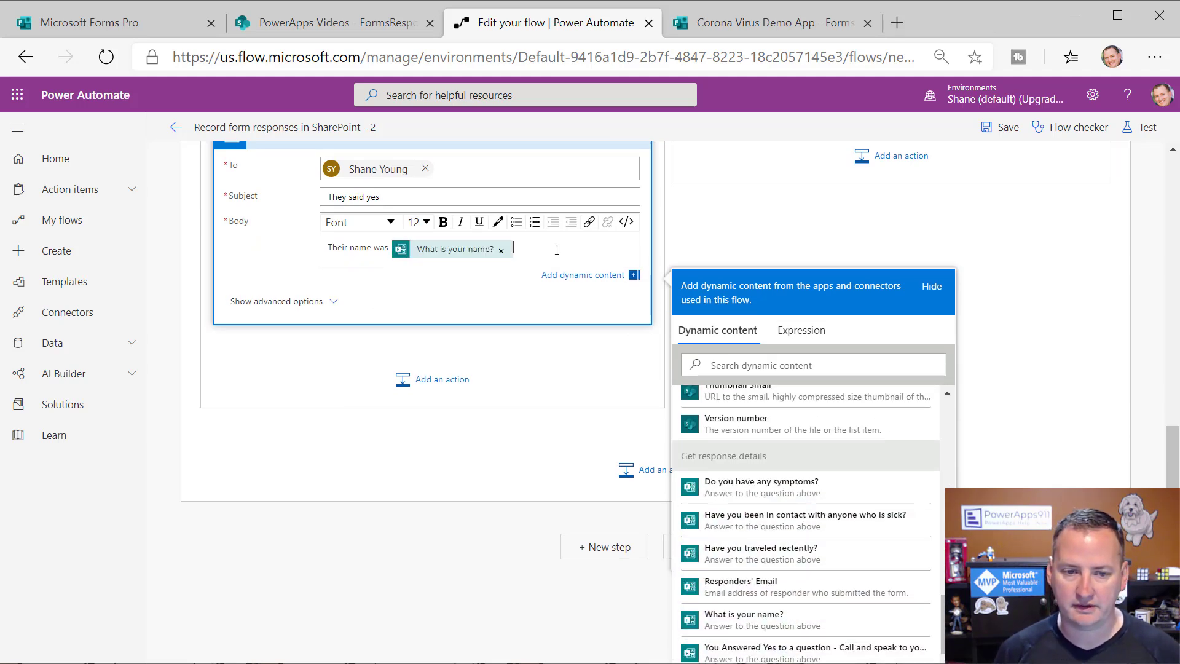
{"action": "double_click", "coordinate": [385, 248]}
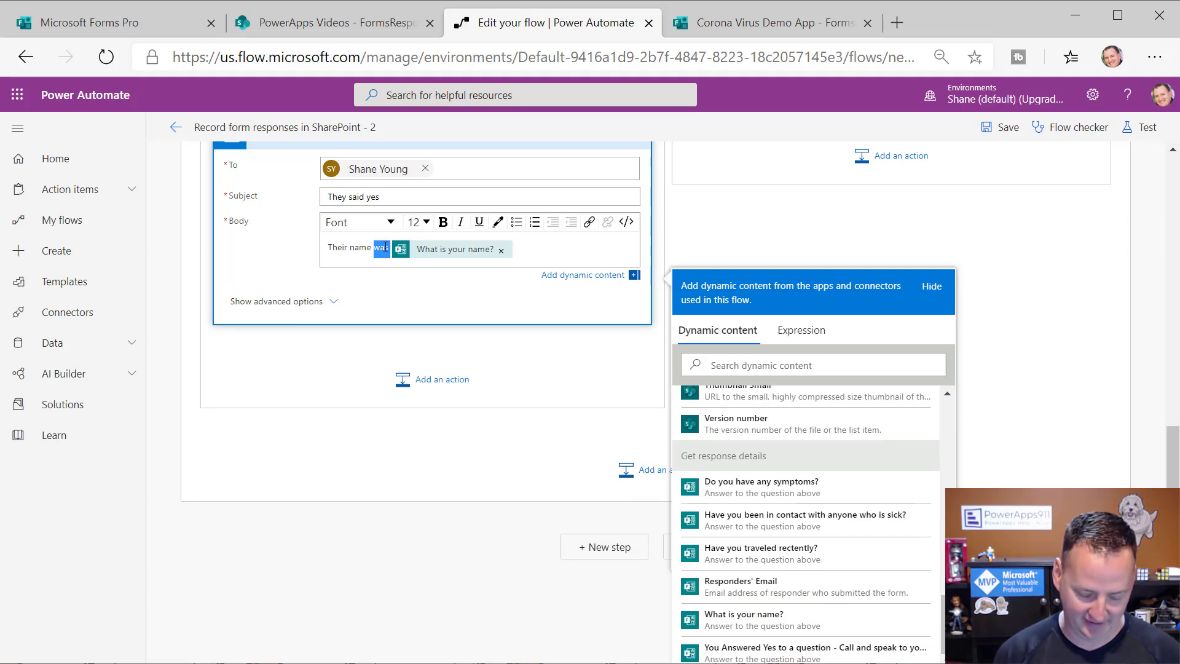
{"action": "type", "text": "is"}
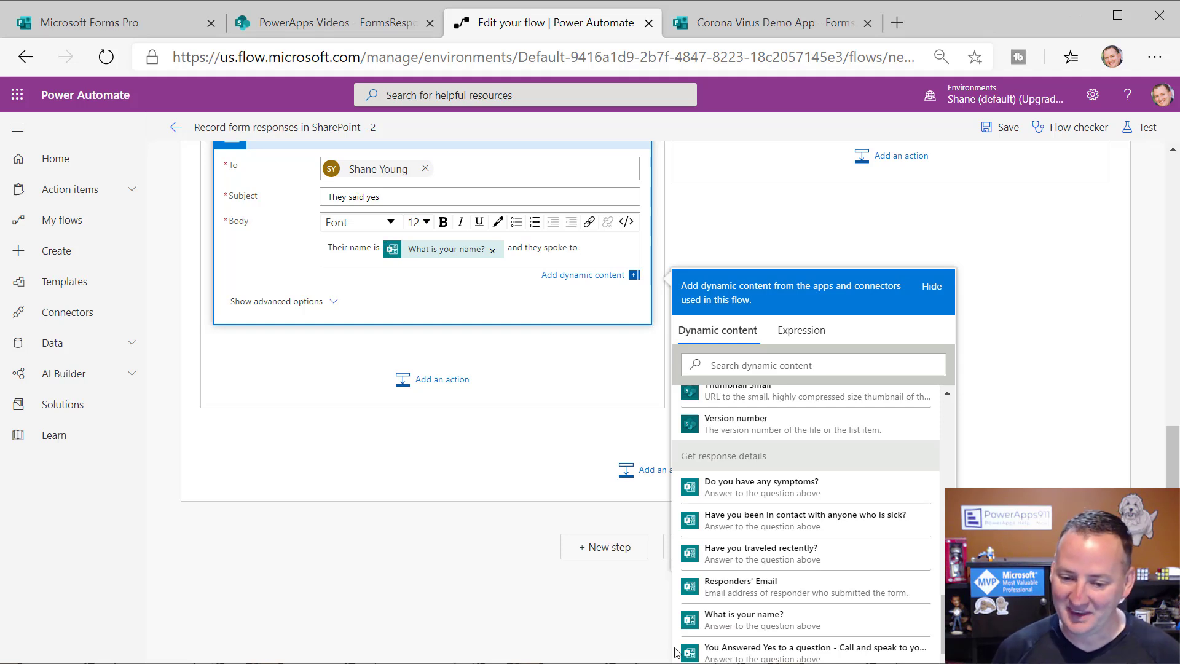
{"action": "scroll", "coordinate": [842, 534], "scroll_direction": "down", "scroll_amount": 1}
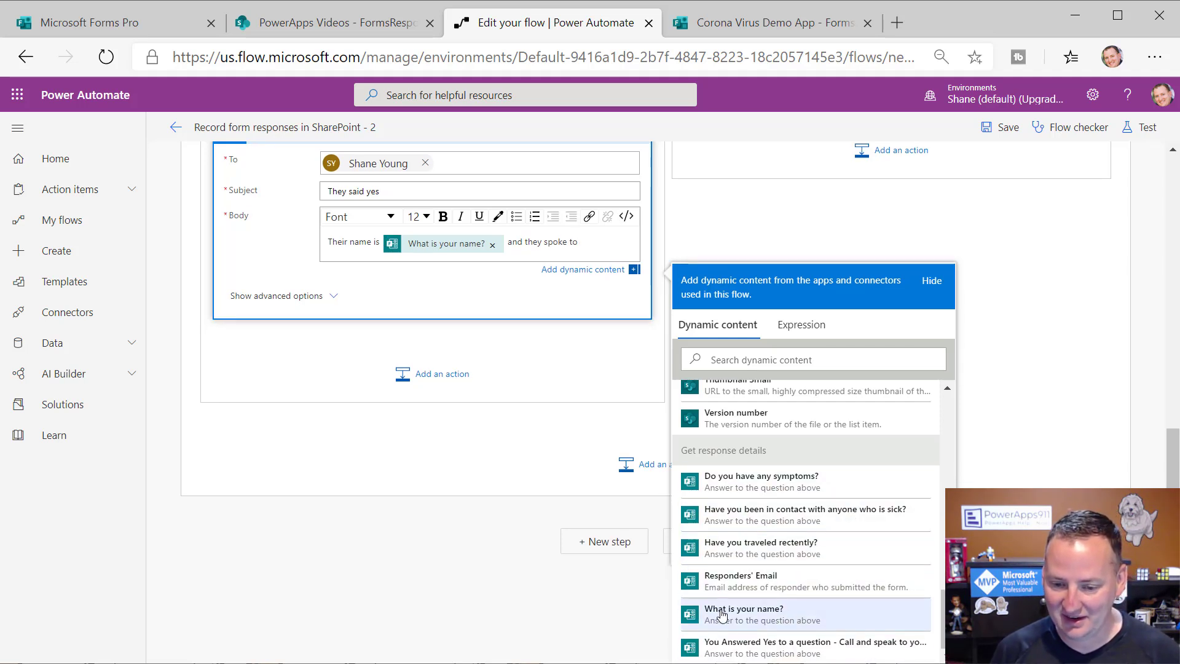
{"action": "left_click", "coordinate": [790, 648]}
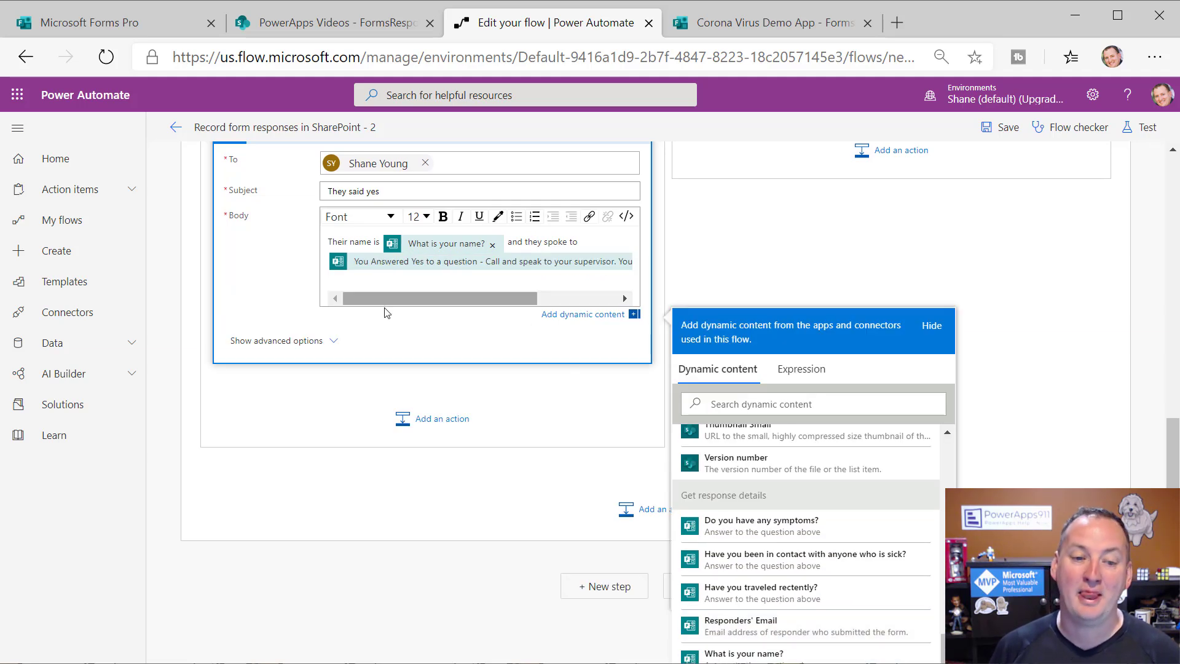
{"action": "scroll", "coordinate": [463, 329], "scroll_direction": "up", "scroll_amount": 3}
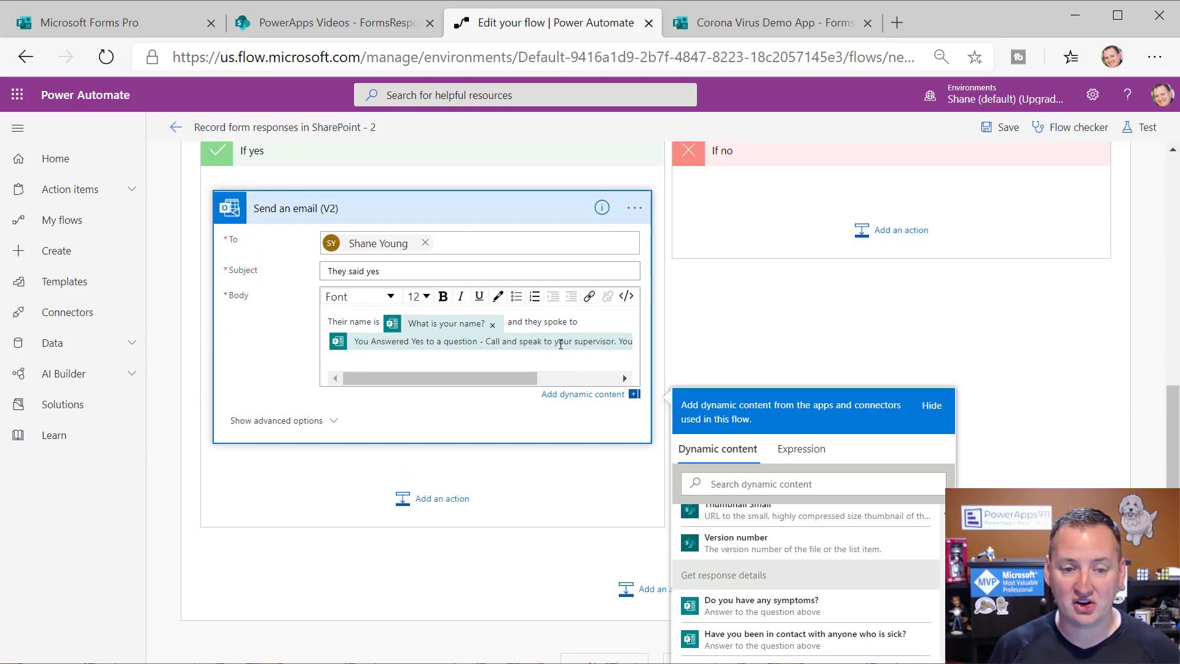
- Show the email action's advanced options, then save the flow
{"action": "left_click", "coordinate": [334, 499]}
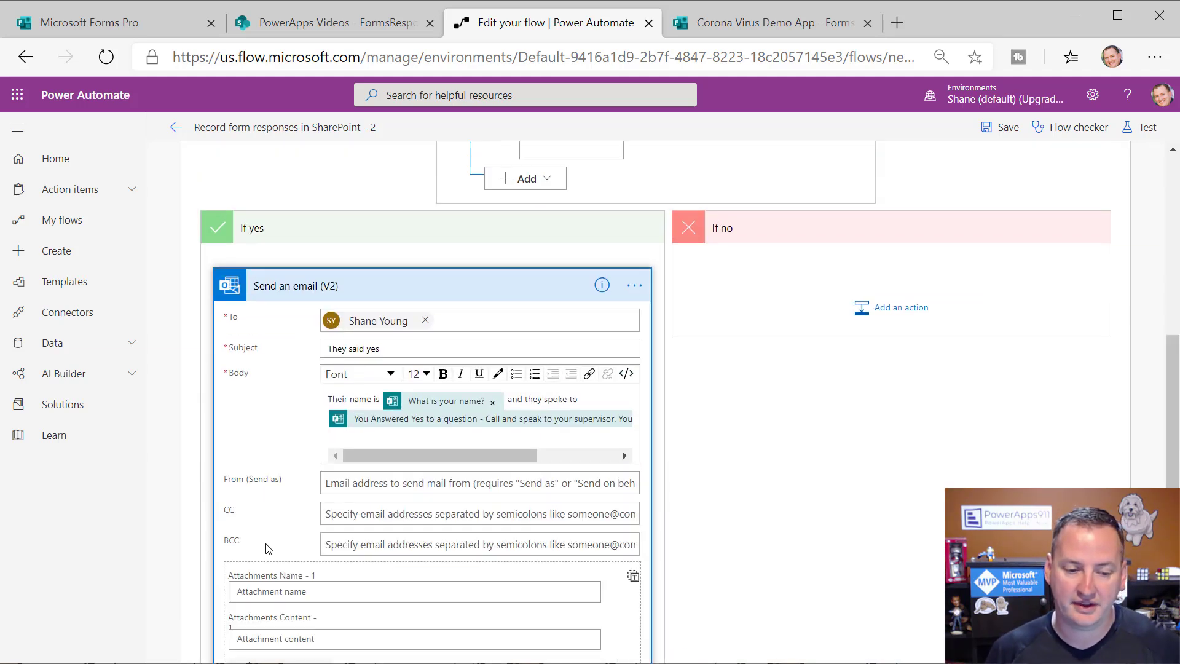
{"action": "scroll", "coordinate": [298, 526], "scroll_direction": "down", "scroll_amount": 1}
{"action": "scroll", "coordinate": [474, 485], "scroll_direction": "up", "scroll_amount": 3}
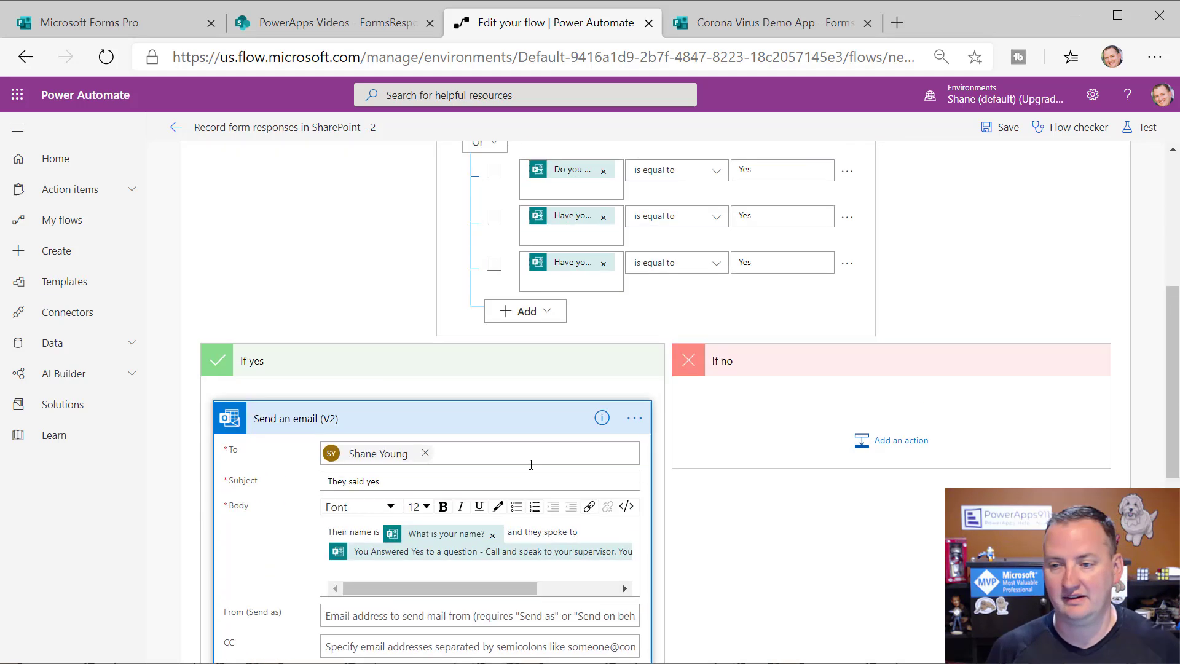
{"action": "scroll", "coordinate": [590, 371], "scroll_direction": "up", "scroll_amount": 3}
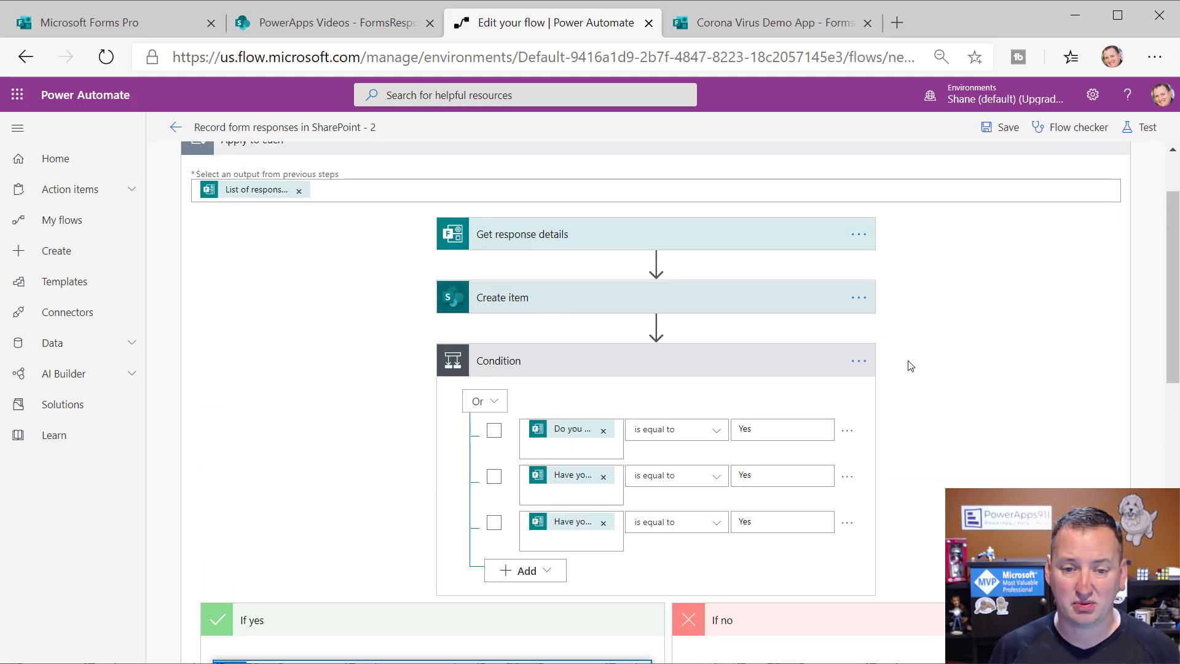
{"action": "scroll", "coordinate": [906, 363], "scroll_direction": "up", "scroll_amount": 2}
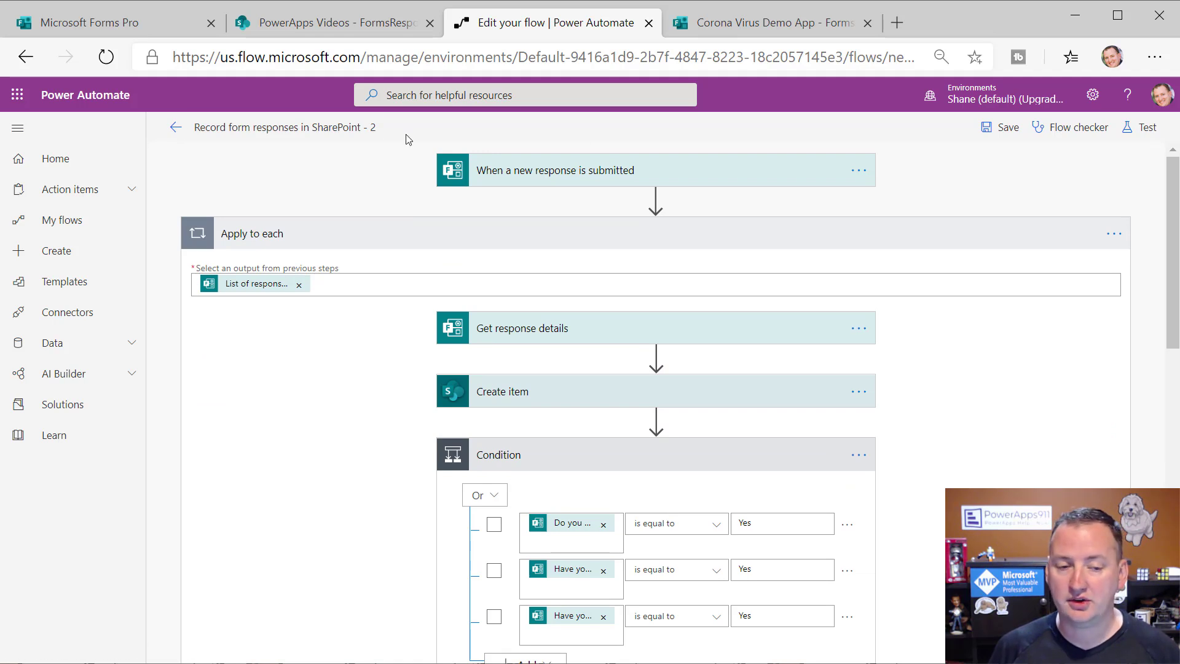
{"action": "left_click", "coordinate": [1004, 128]}
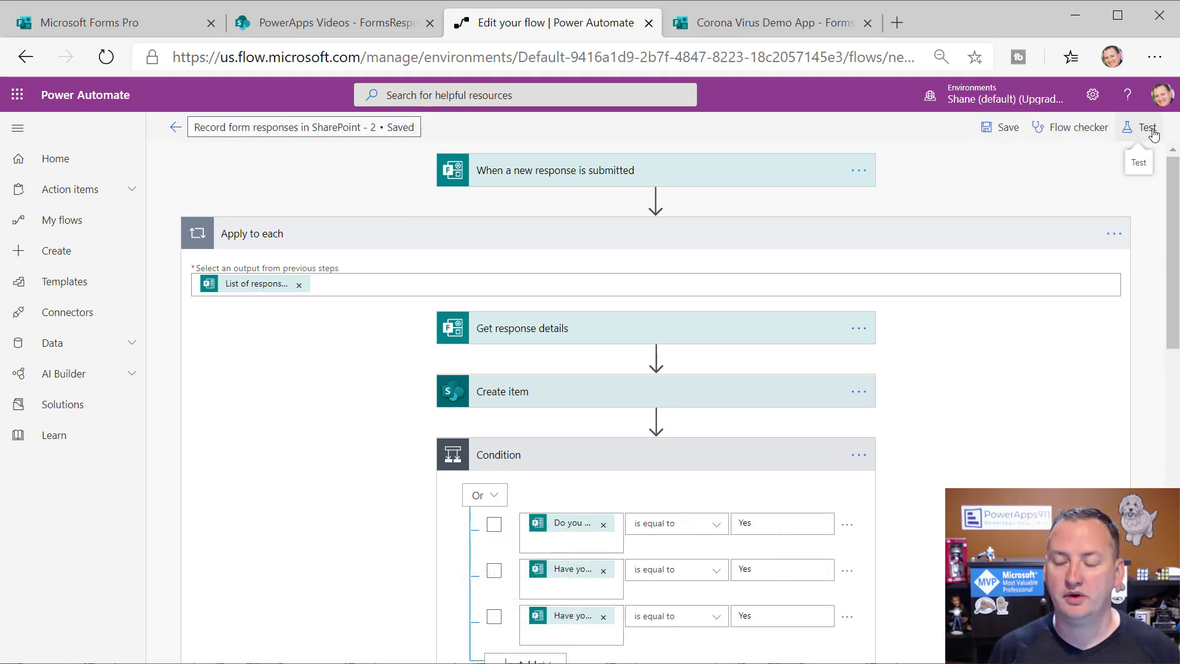
- Test the flow with the newest successful run's data, then expand Apply to each and Condition
{"action": "left_click", "coordinate": [1144, 129]}
{"action": "left_click", "coordinate": [977, 192]}
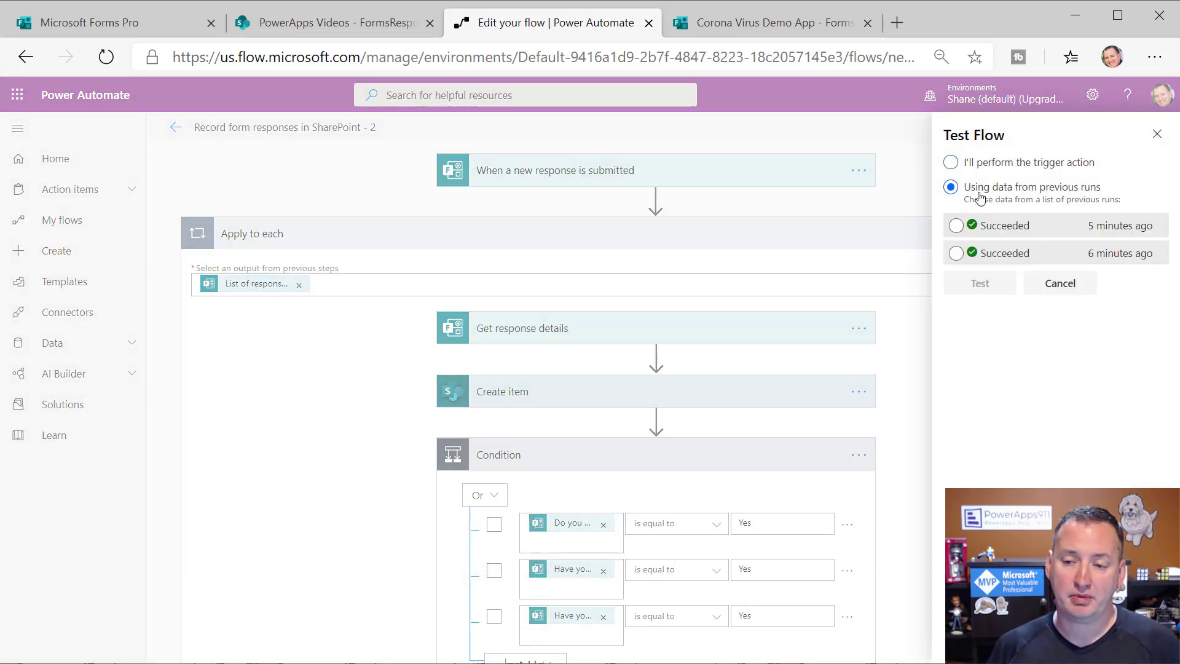
{"action": "left_click", "coordinate": [956, 226]}
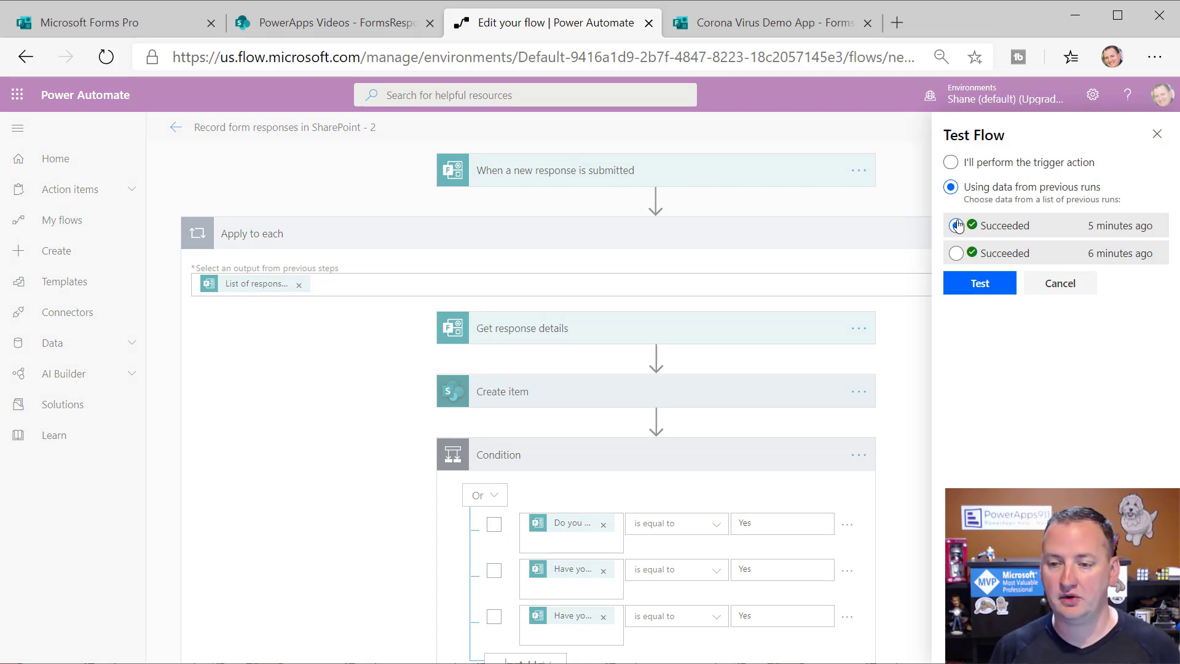
{"action": "left_click", "coordinate": [1001, 285]}
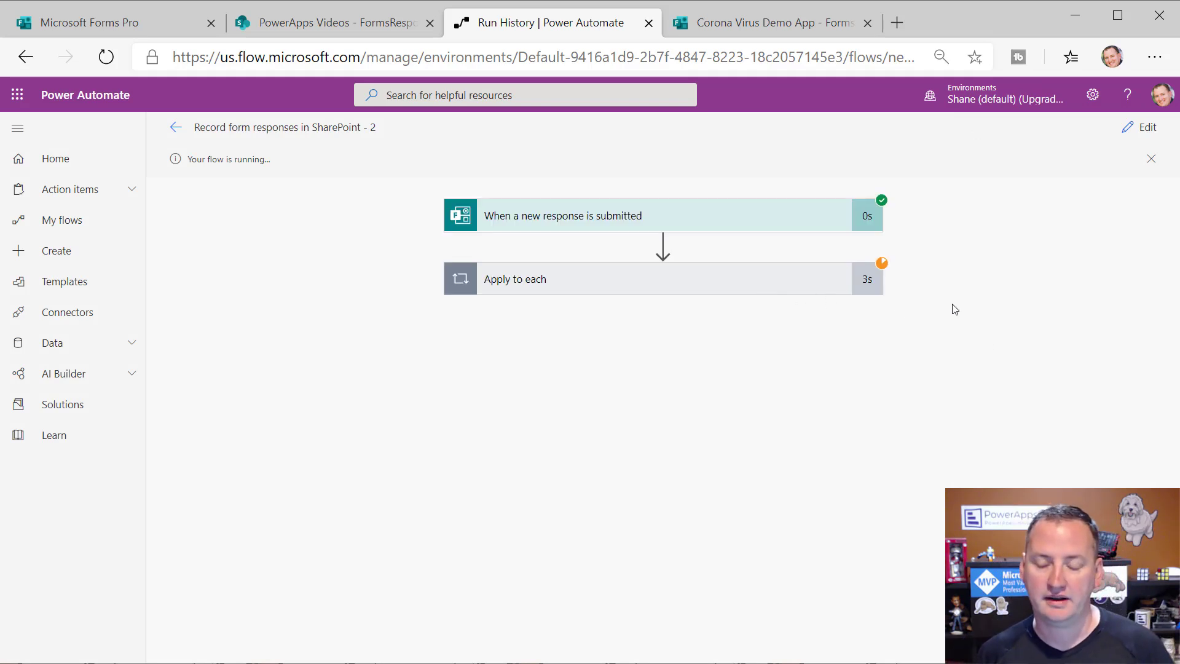
{"action": "left_click", "coordinate": [756, 286]}
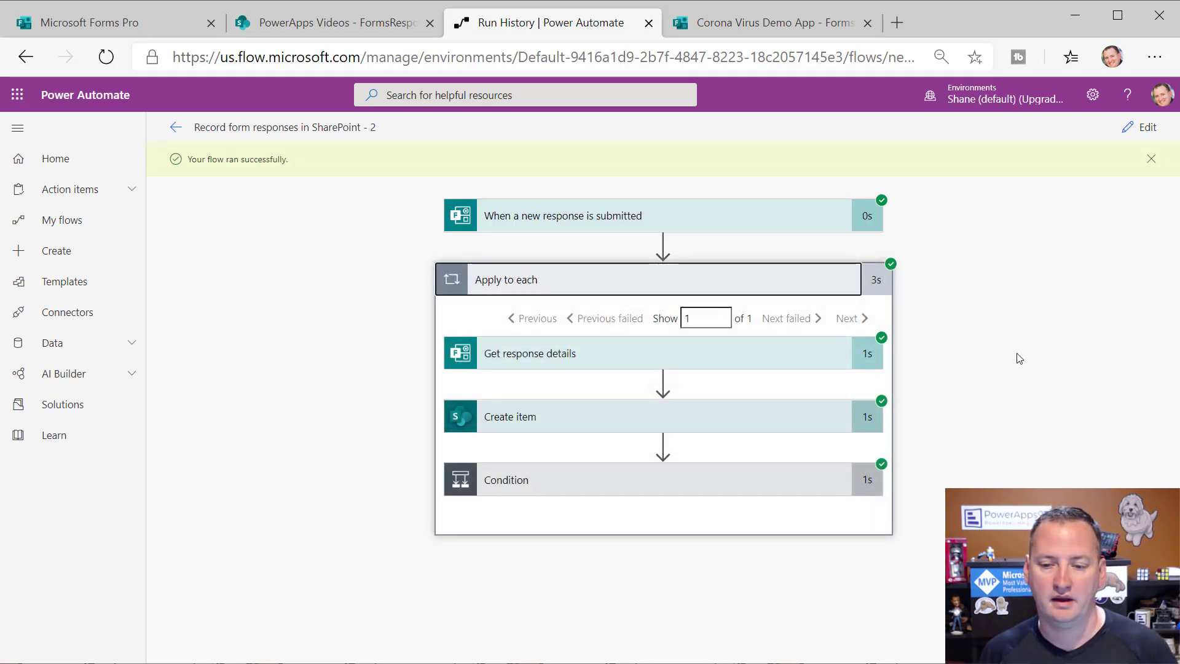
{"action": "left_click", "coordinate": [686, 490]}
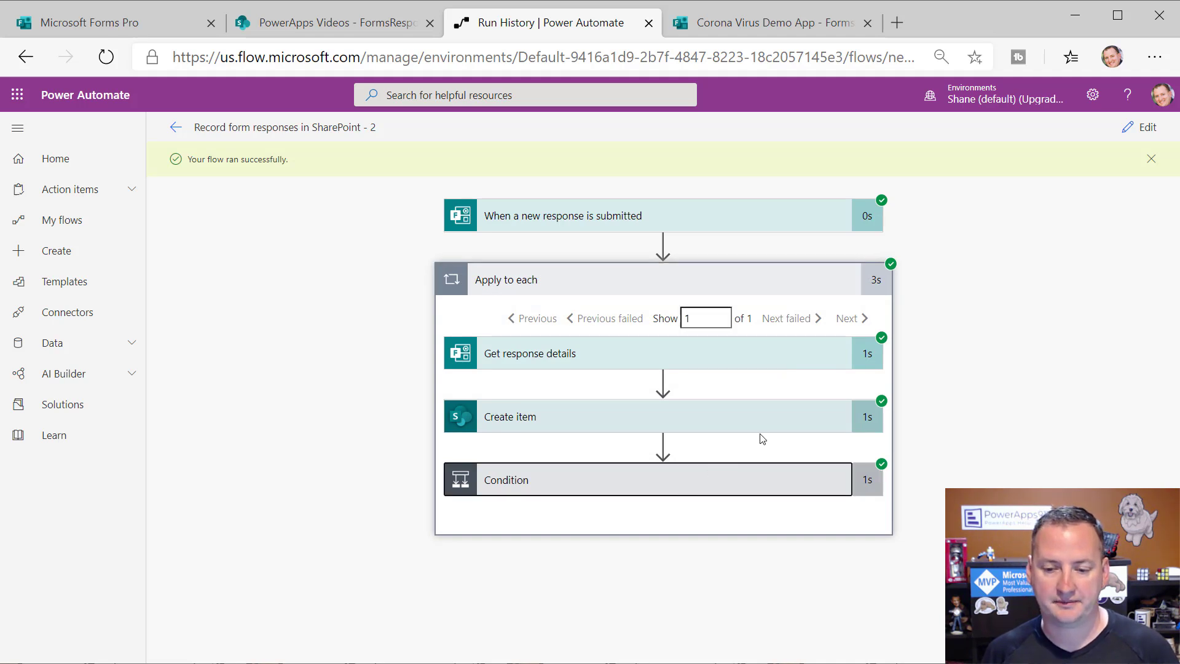
- Read the 'They said yes' email body naming the respondent and who they spoke to
{"action": "scroll", "coordinate": [799, 400], "scroll_direction": "down", "scroll_amount": 2}
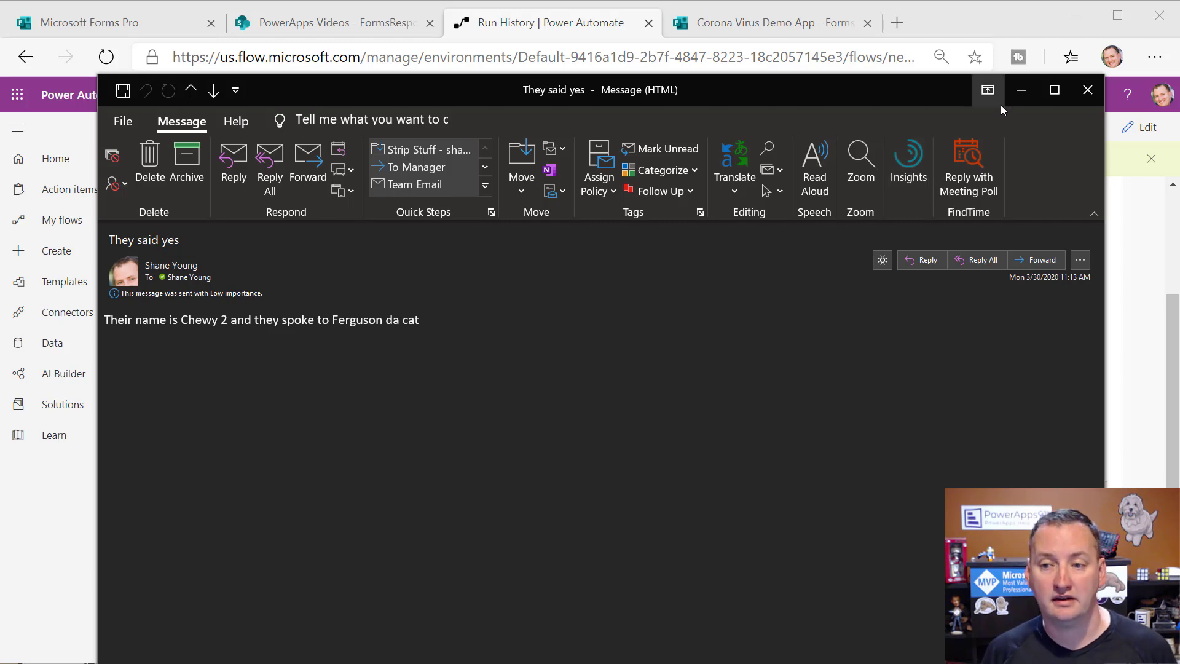
- Minimize the Outlook message to return to the successful run in Power Automate
{"action": "left_click", "coordinate": [1020, 93]}
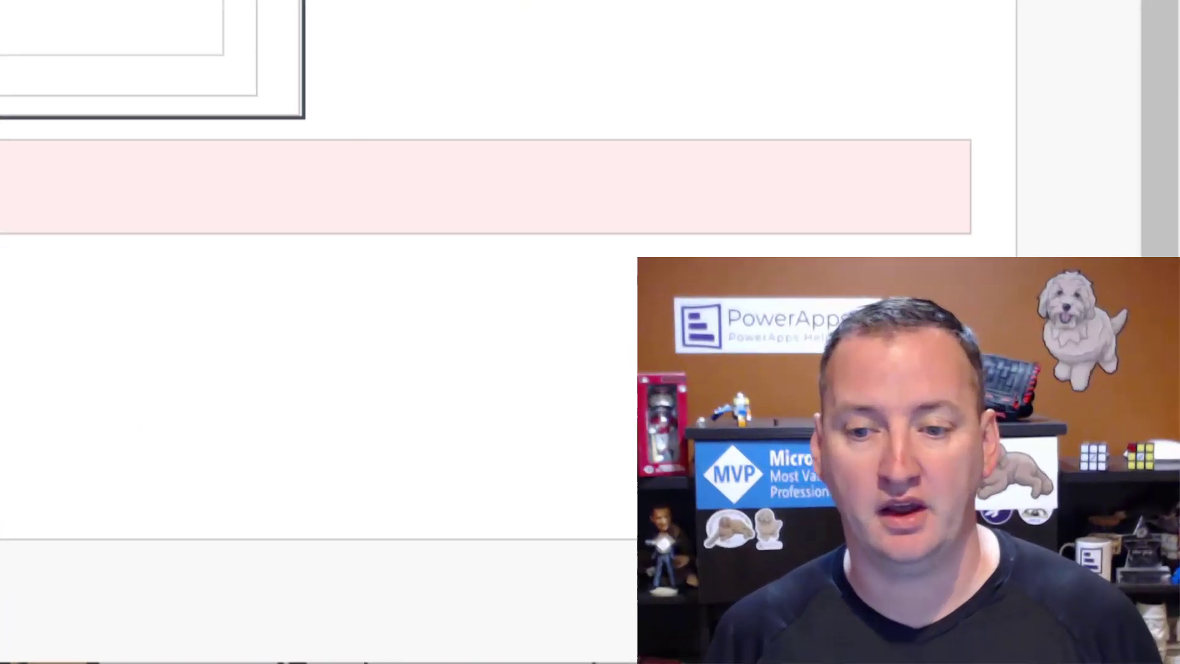
{"action": "scroll", "coordinate": [225, 332], "scroll_direction": "up", "scroll_amount": 5}
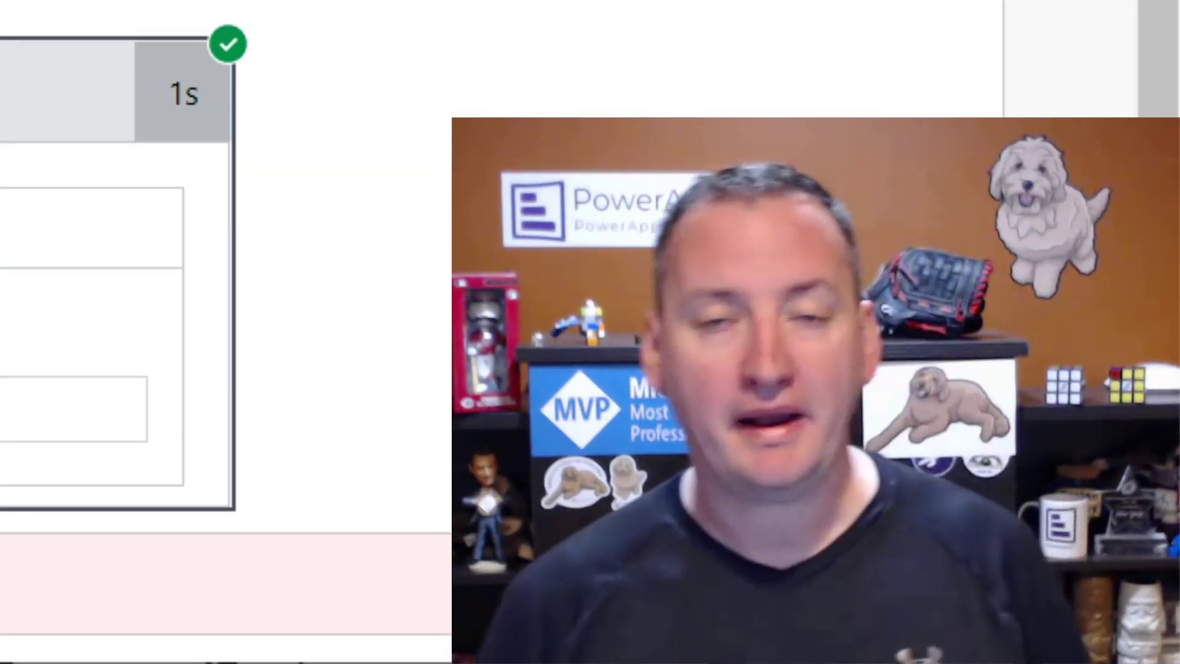